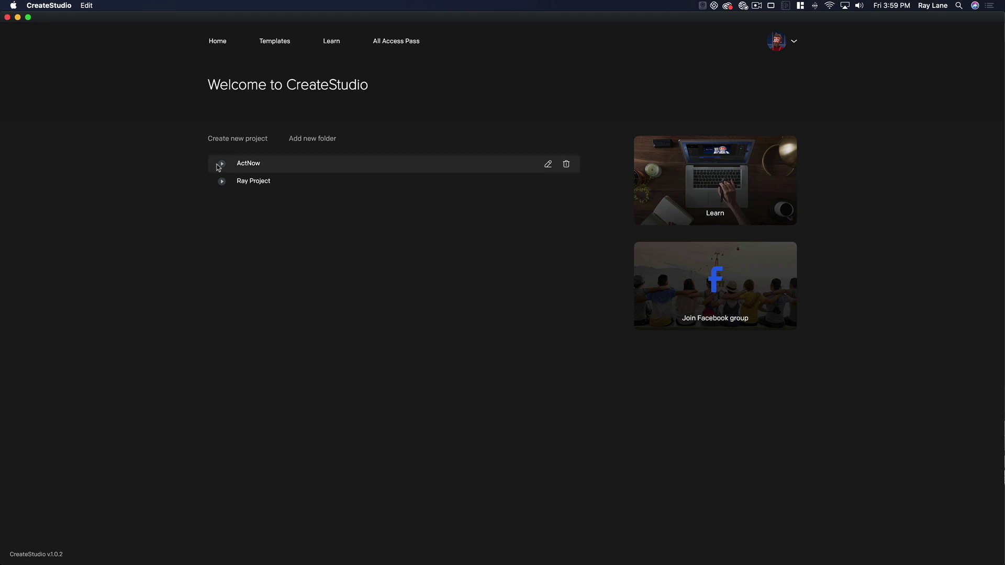
# Browse the template library's categories from Character Scenes through Stories to examine the available designs
pyautogui.click(283, 42)
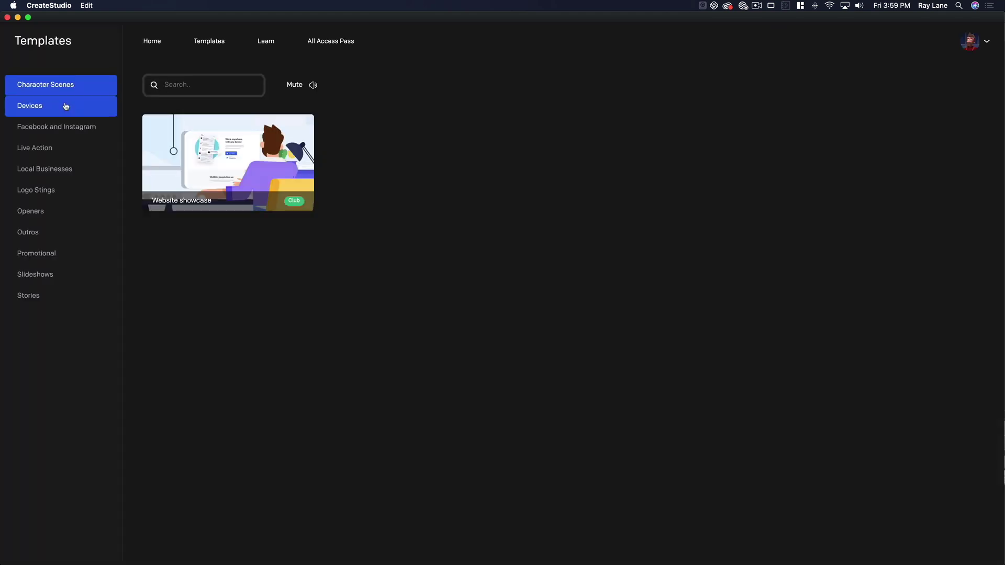
pyautogui.click(66, 106)
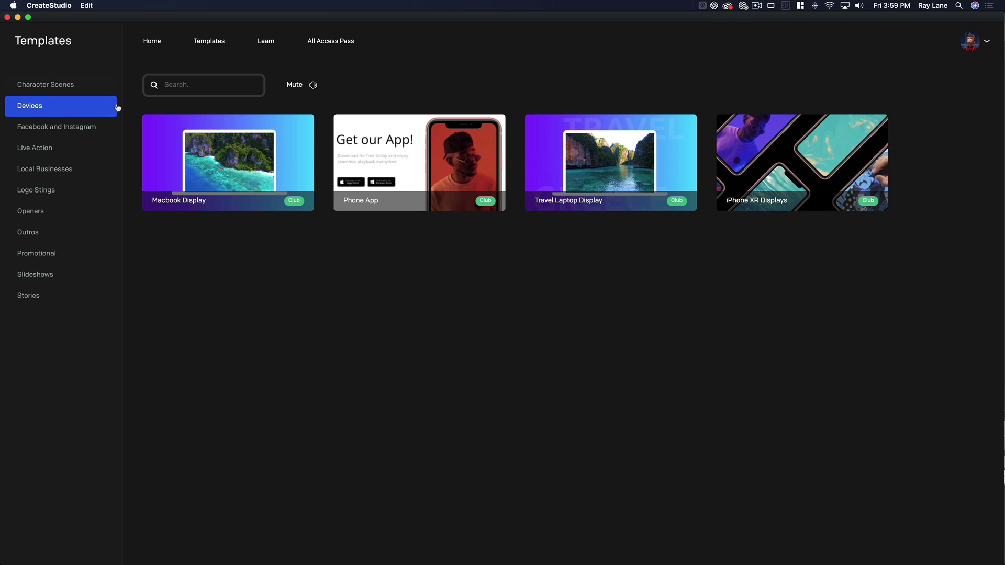
pyautogui.click(81, 130)
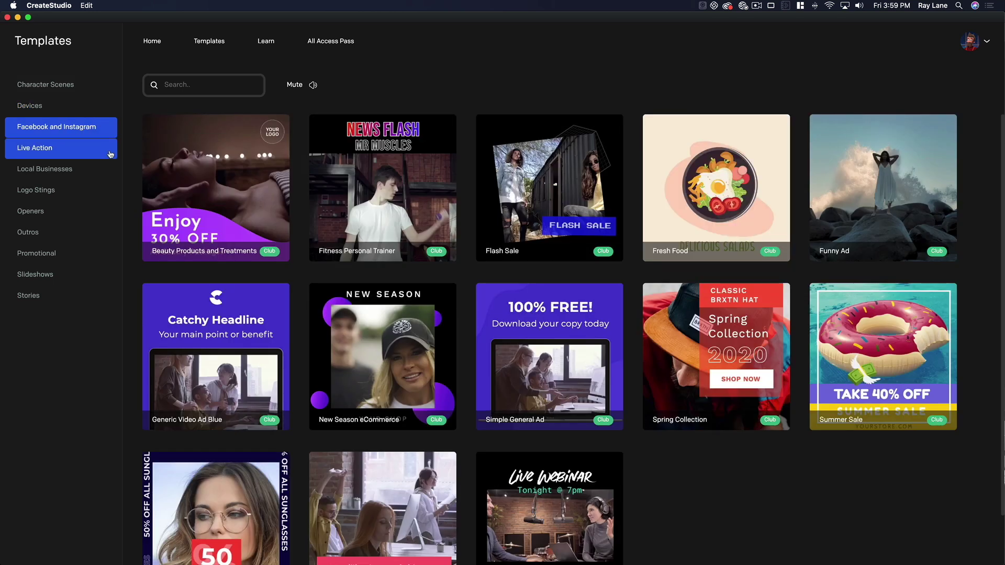
pyautogui.click(53, 153)
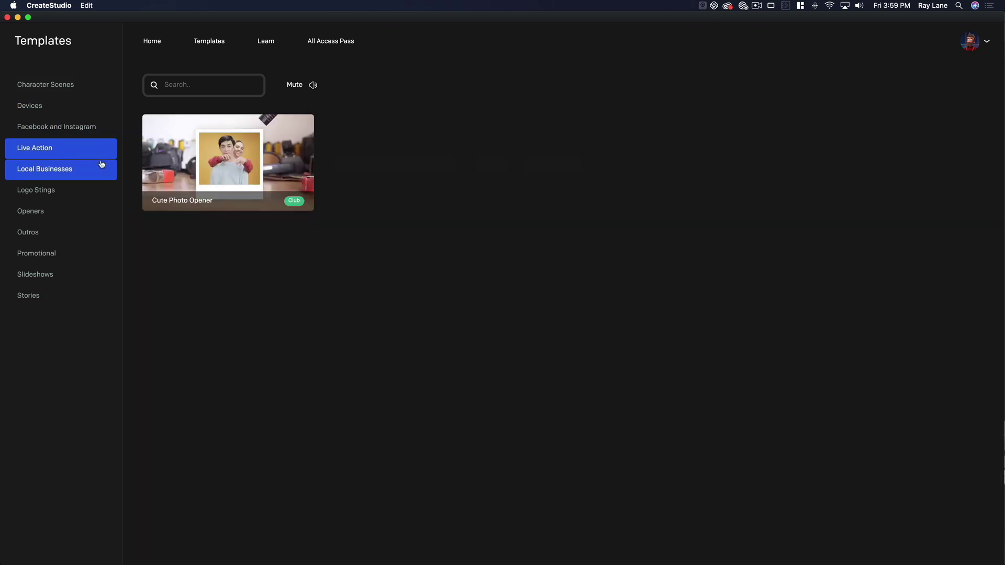
pyautogui.click(54, 174)
pyautogui.click(58, 195)
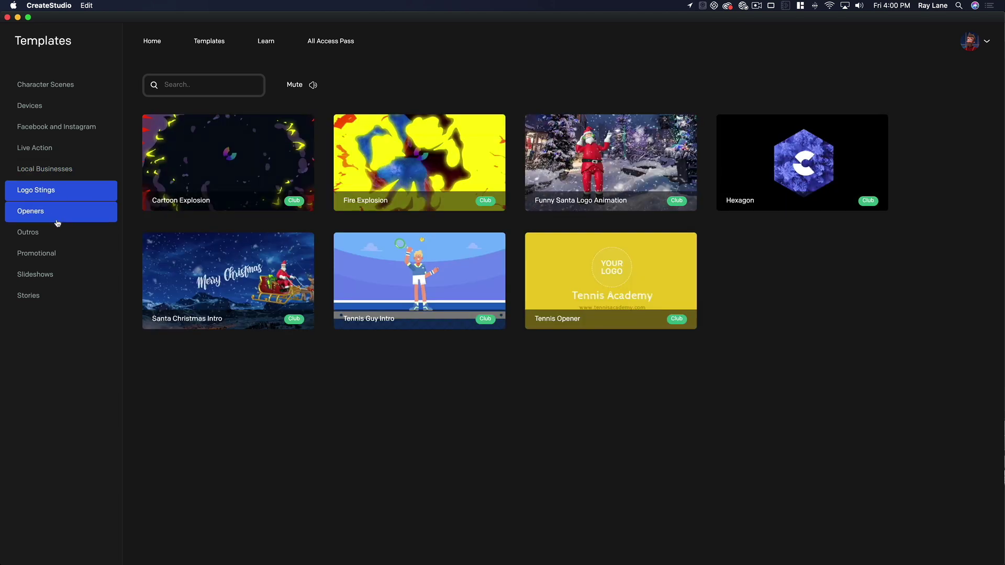
pyautogui.click(56, 219)
pyautogui.click(67, 239)
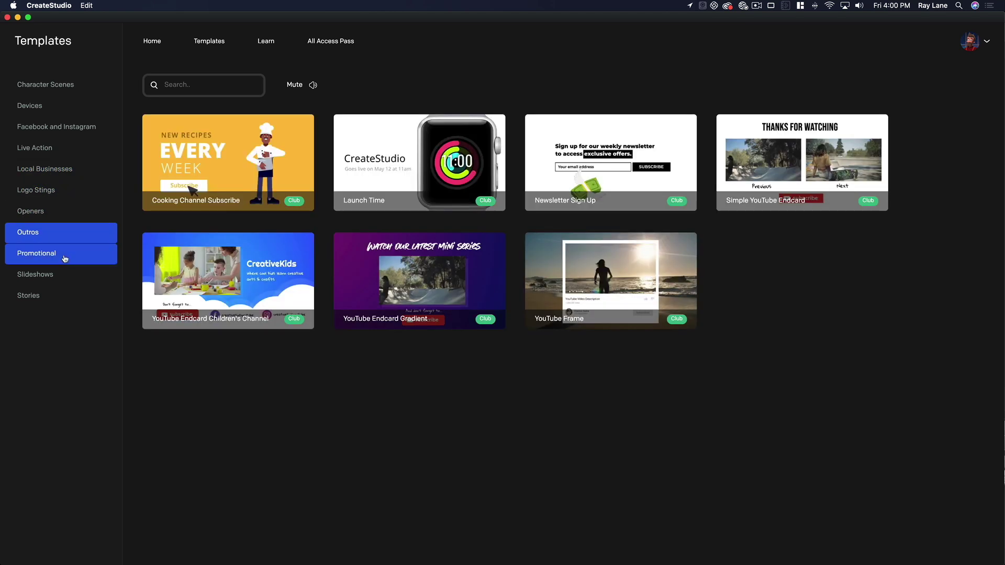
pyautogui.click(64, 259)
pyautogui.click(64, 272)
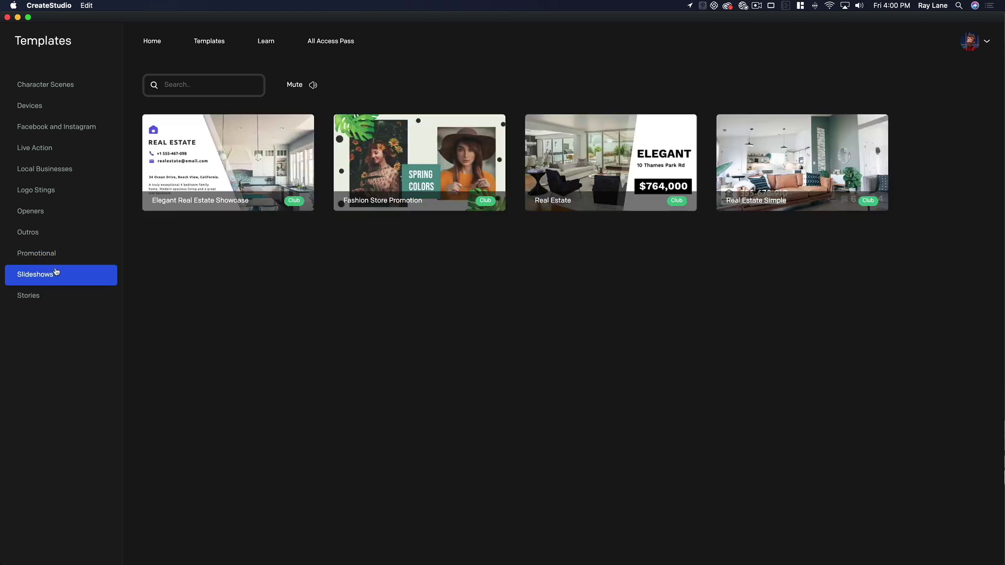
pyautogui.click(63, 292)
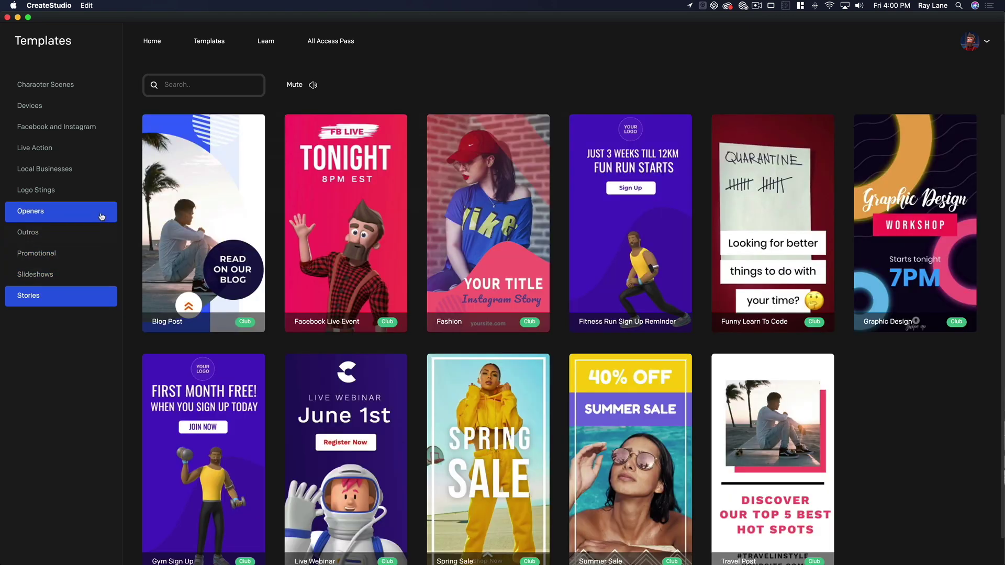
# Start a new project from the Cute Photo Opener template in the Live Action category
pyautogui.click(76, 148)
pyautogui.moveTo(242, 160)
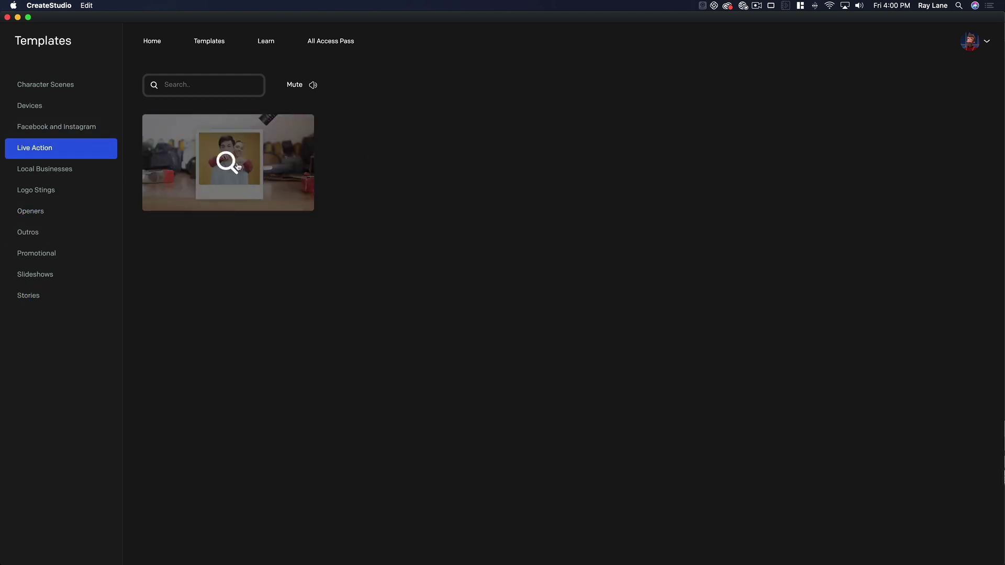
pyautogui.click(238, 166)
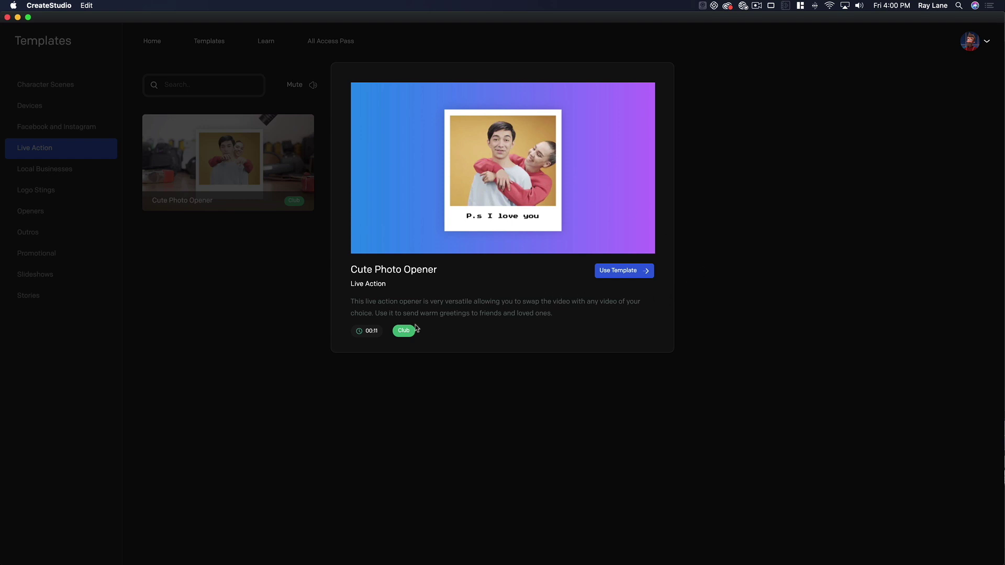
pyautogui.click(606, 272)
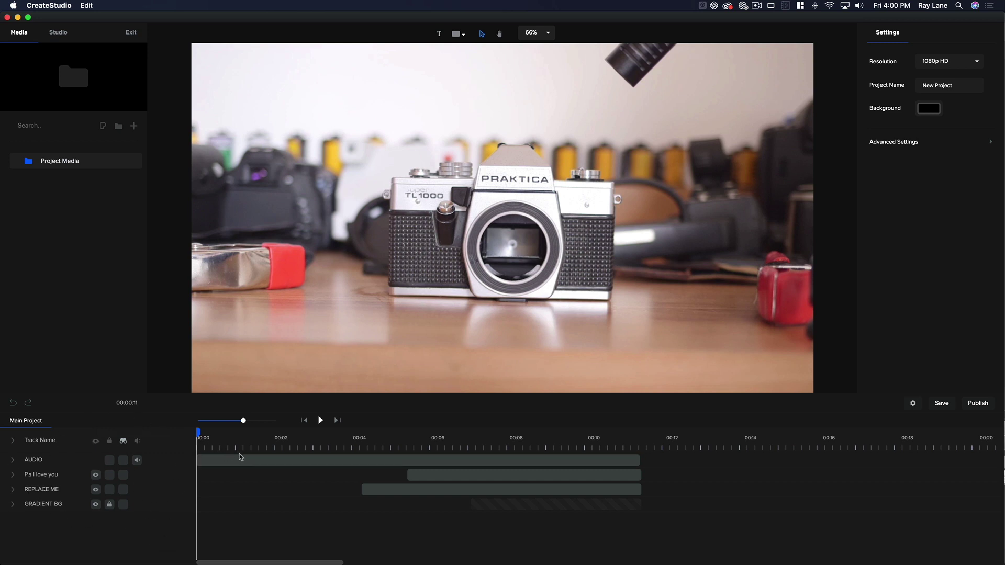
# Scrub through the template's timeline to examine the camera intro, the photo frame and the gradient ending
pyautogui.click(428, 480)
pyautogui.click(198, 442)
pyautogui.moveTo(198, 432); pyautogui.dragTo(430, 432)
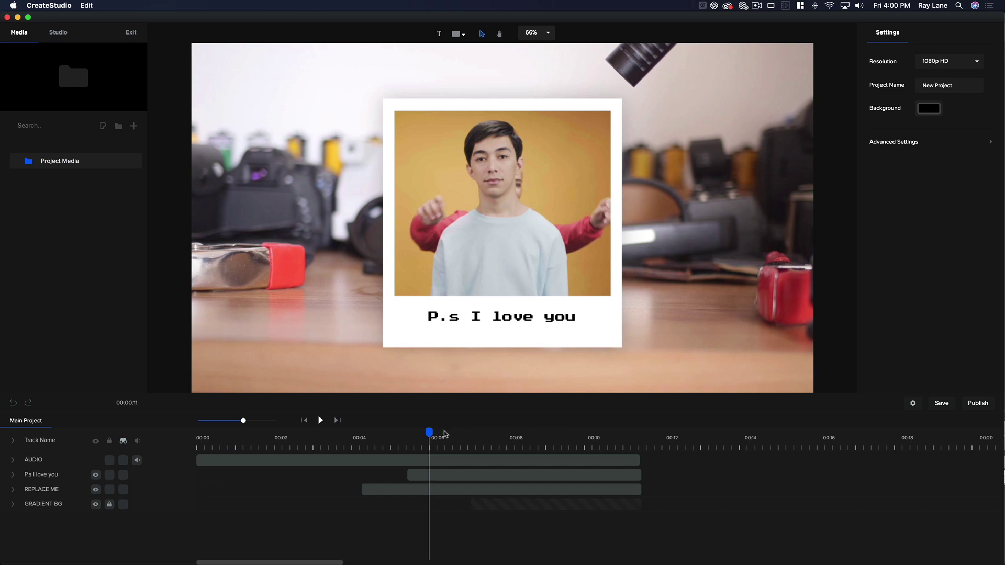
pyautogui.click(486, 438)
pyautogui.click(591, 437)
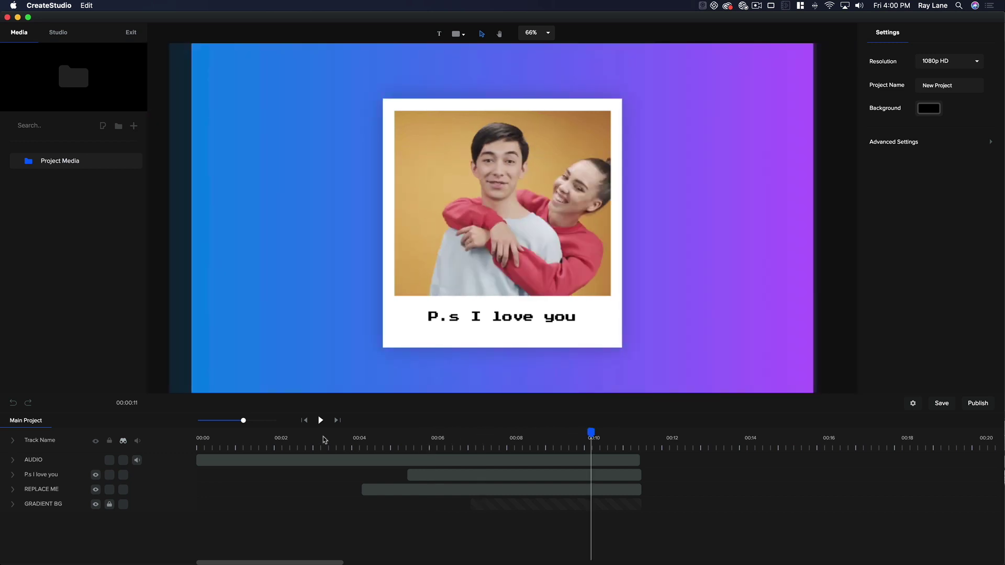
pyautogui.click(328, 439)
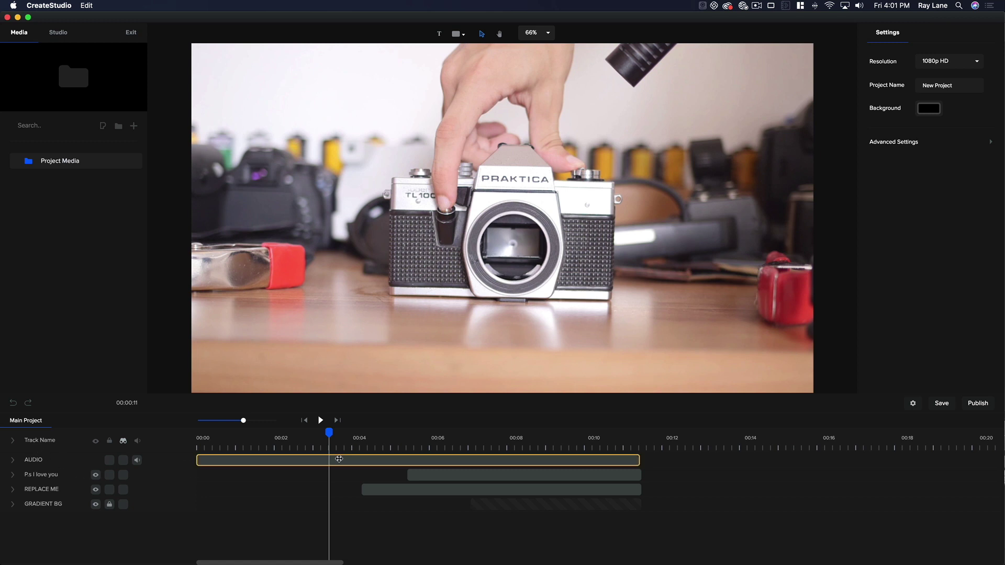
# Examine the contents of the AUDIO, P.s I love you and REPLACE ME tracks, including the waveform, animations and shape mask
pyautogui.click(341, 459)
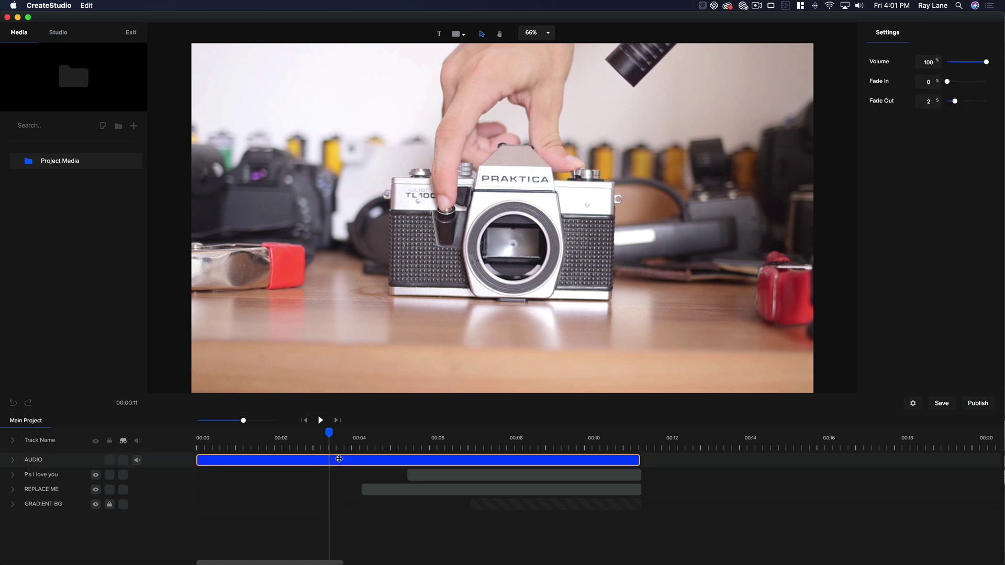
pyautogui.click(14, 460)
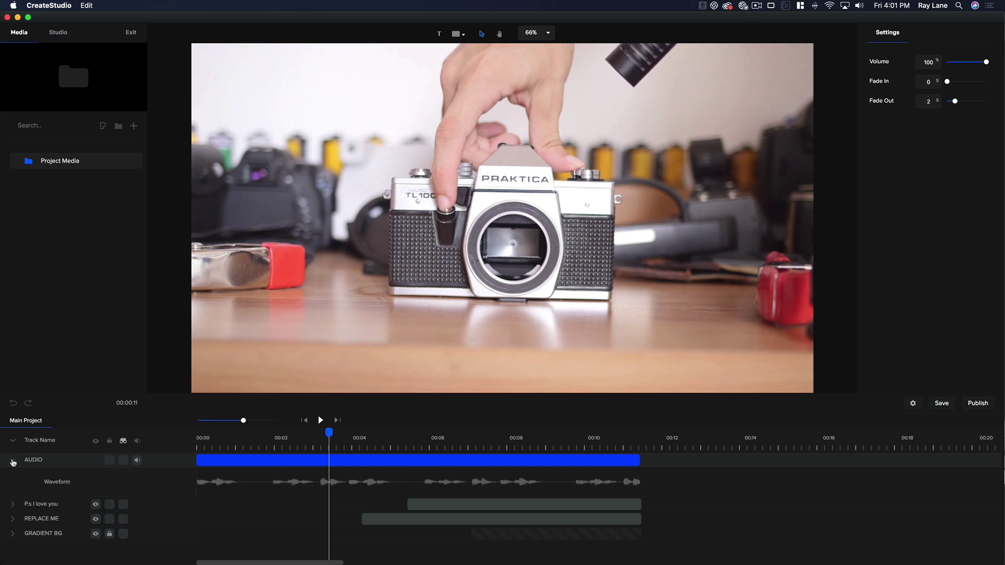
pyautogui.click(13, 461)
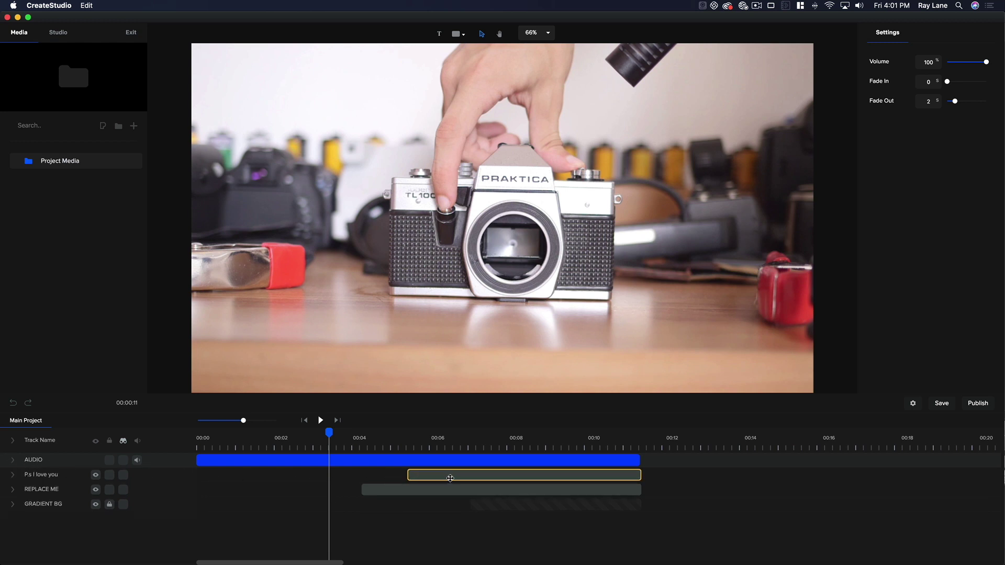
pyautogui.click(450, 479)
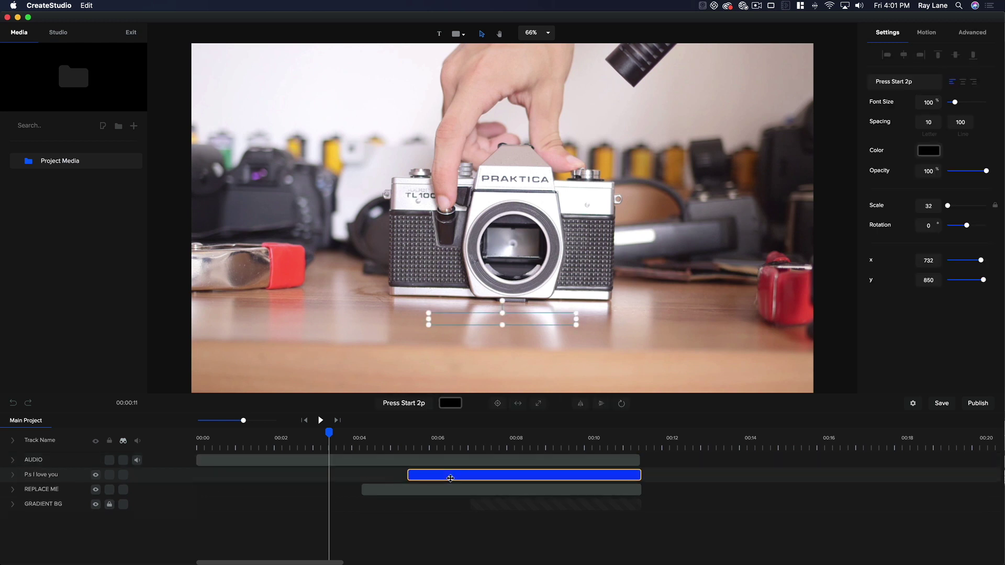
pyautogui.click(12, 475)
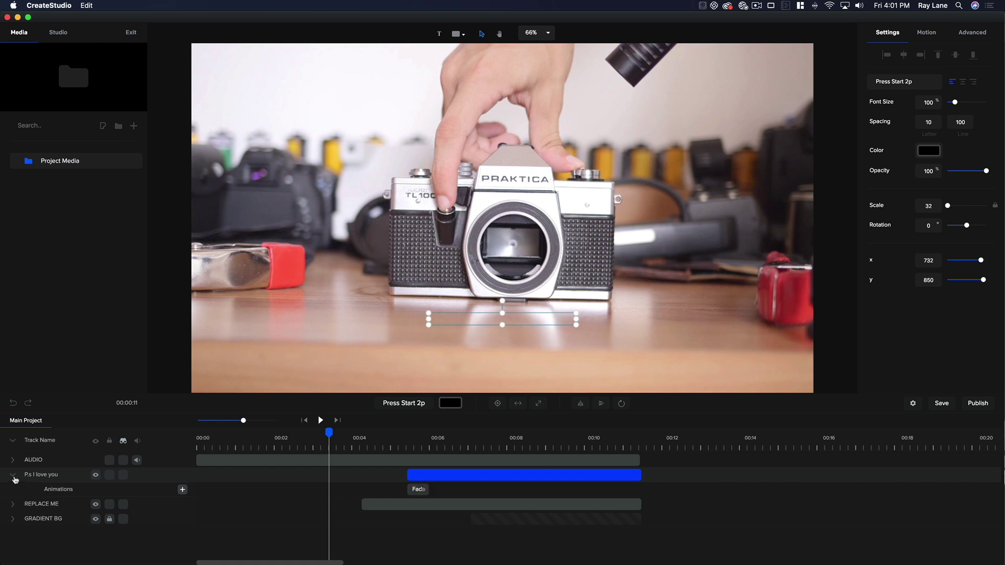
pyautogui.click(13, 477)
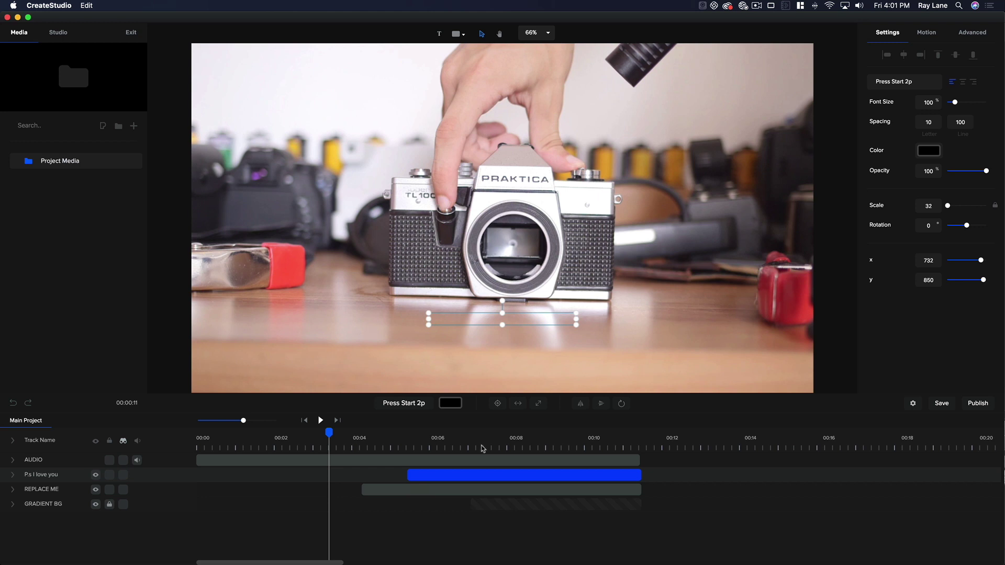
pyautogui.click(483, 443)
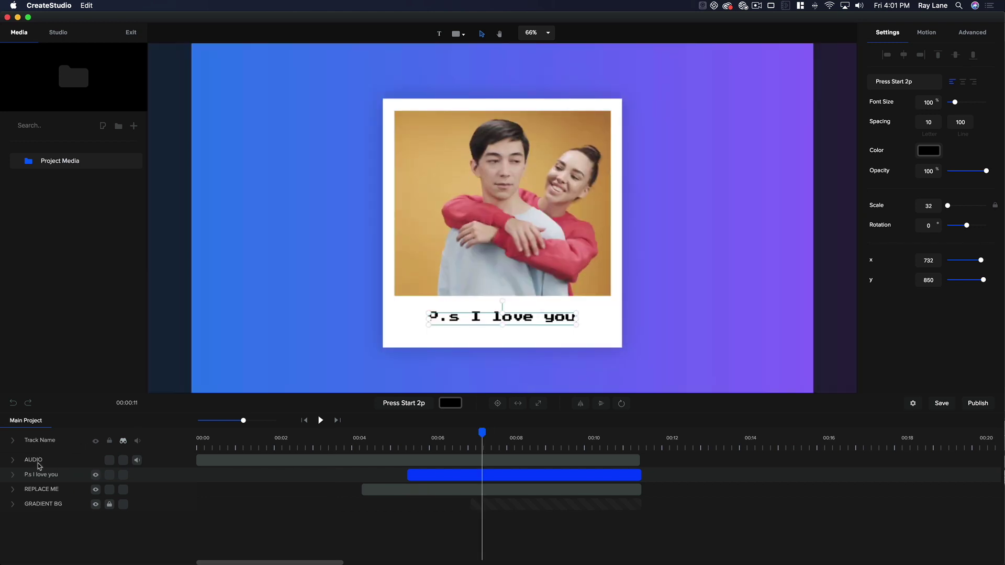
pyautogui.click(13, 491)
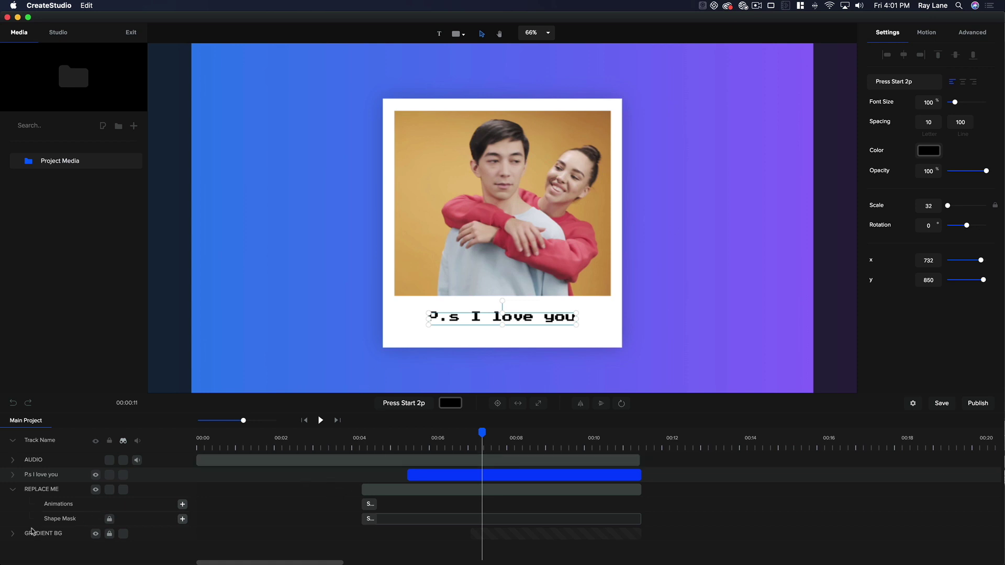
pyautogui.click(13, 491)
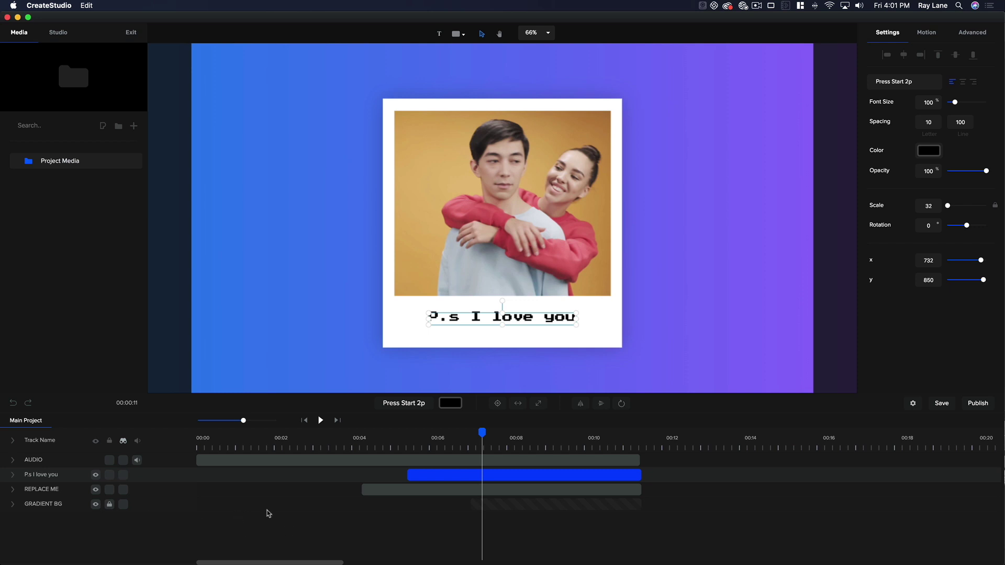
# Select the REPLACE ME video clip and review its entrance between about 4 and 6 seconds
pyautogui.click(449, 492)
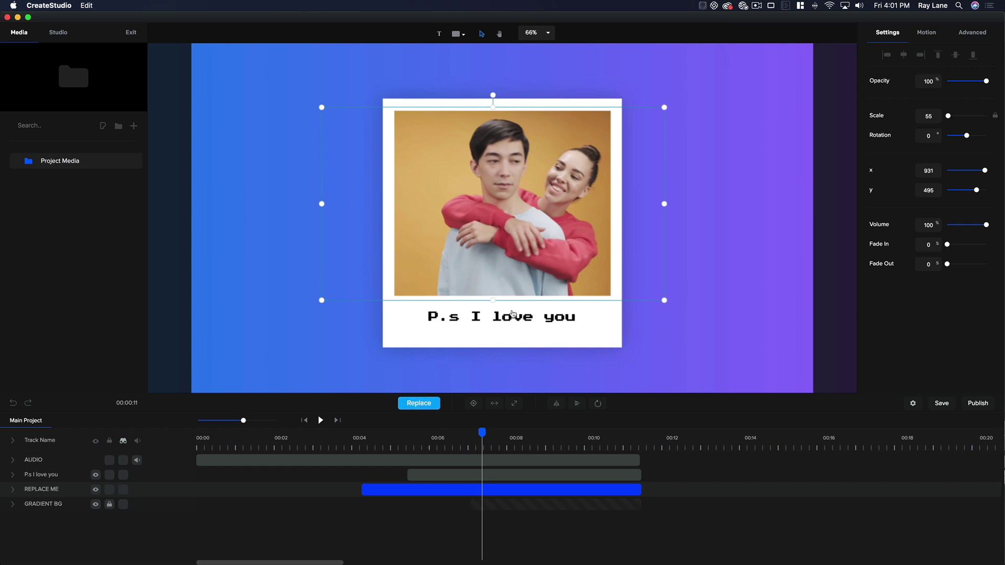
pyautogui.click(417, 451)
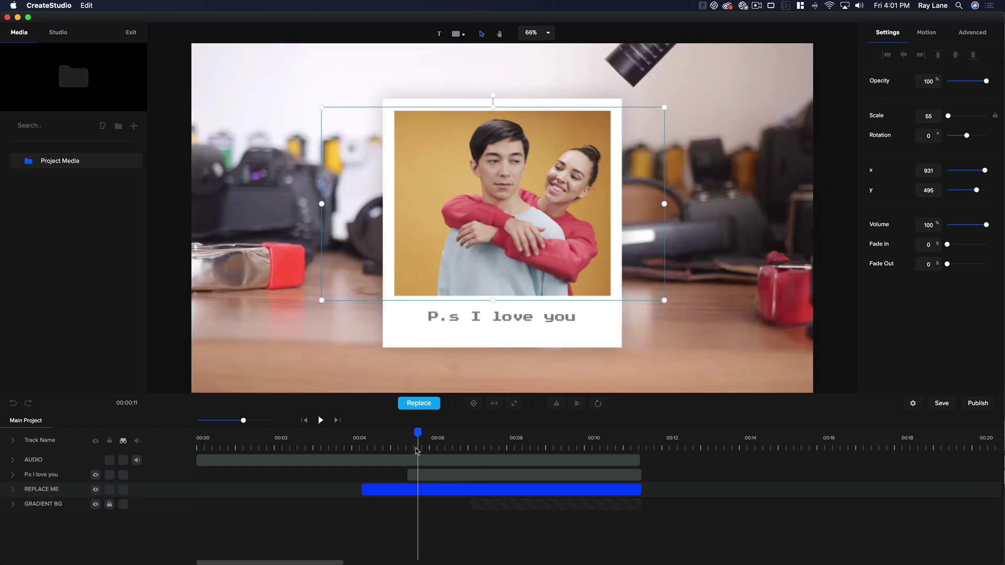
pyautogui.click(392, 449)
pyautogui.click(366, 449)
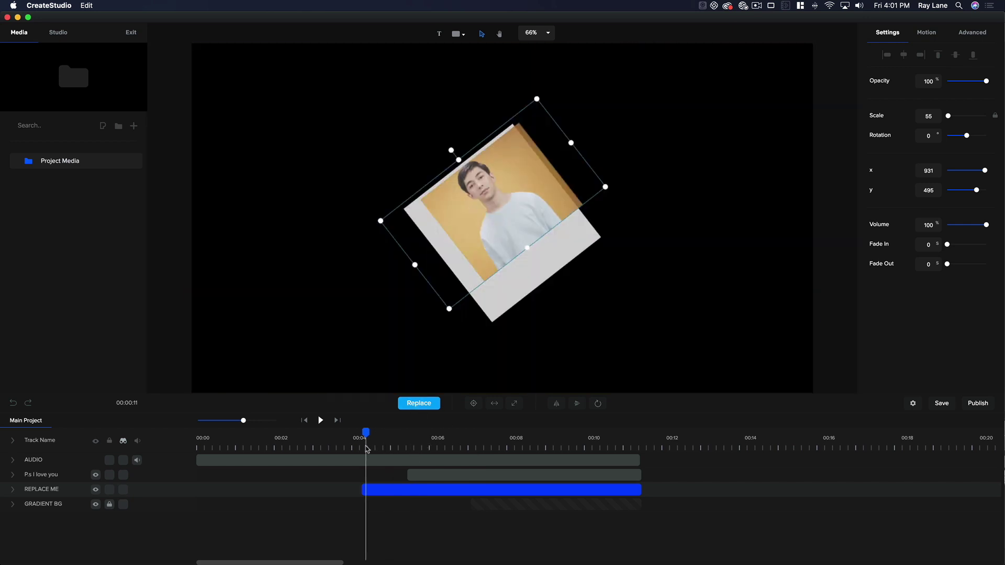
pyautogui.click(387, 449)
pyautogui.click(402, 449)
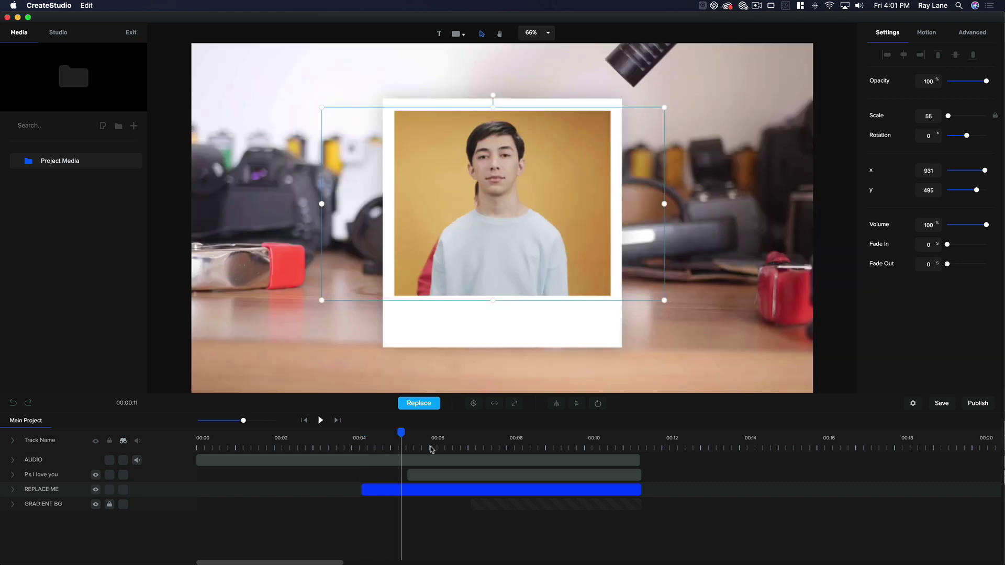
pyautogui.click(431, 449)
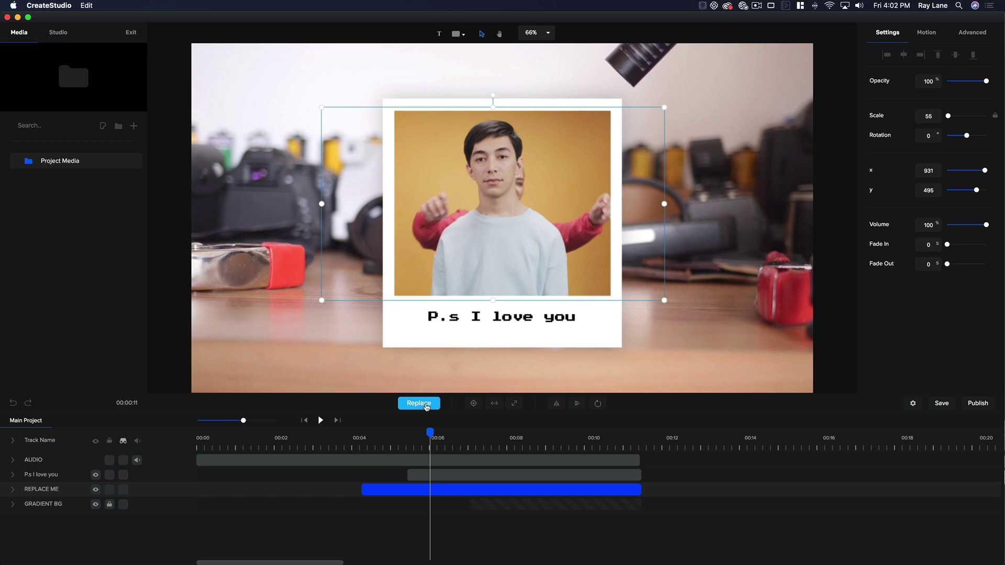
# Import Home Theater Services.mp4 from the Home Theater folder in Finder into the project media and replace the REPLACE ME clip with it
pyautogui.press('super+Tab')
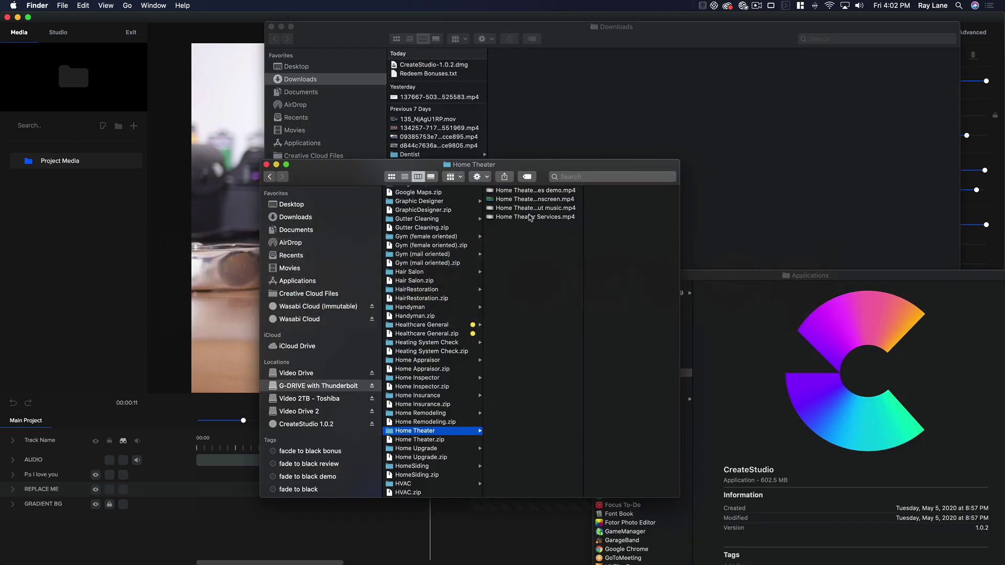
pyautogui.moveTo(533, 220); pyautogui.dragTo(82, 279)
pyautogui.click(82, 279)
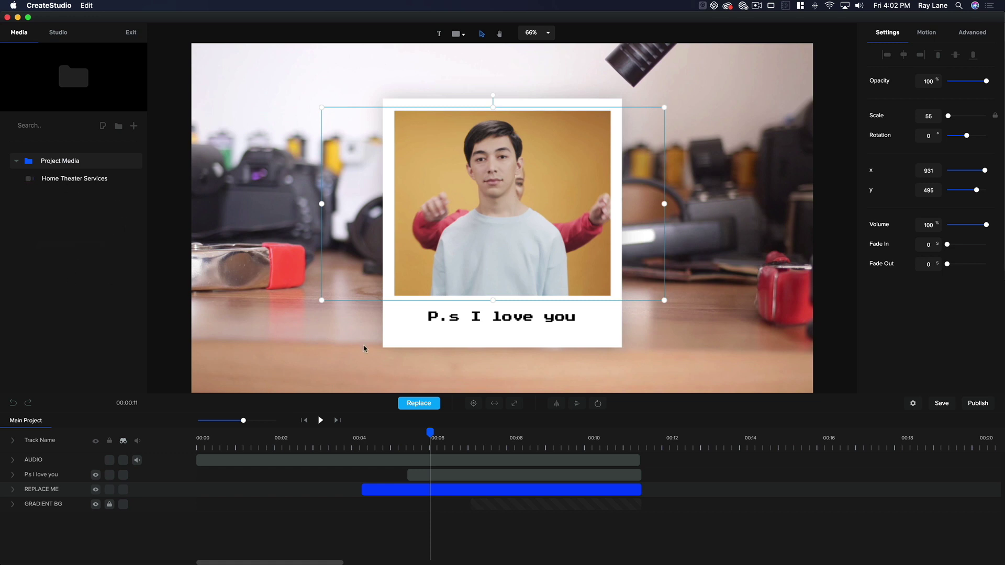
pyautogui.click(416, 405)
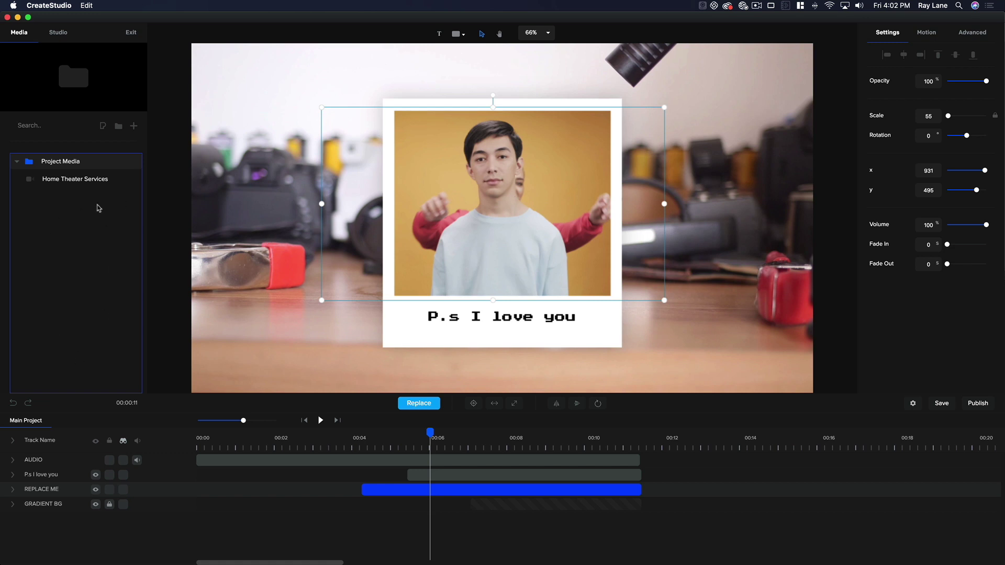
pyautogui.click(82, 180)
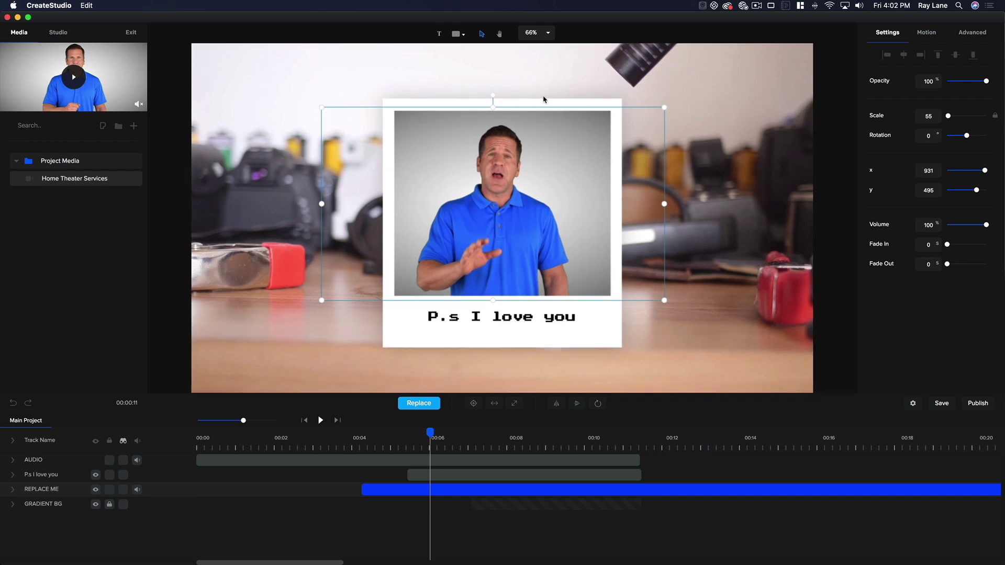
# Play the project from about 3 seconds to preview the replacement video inside the photo frame
pyautogui.click(304, 448)
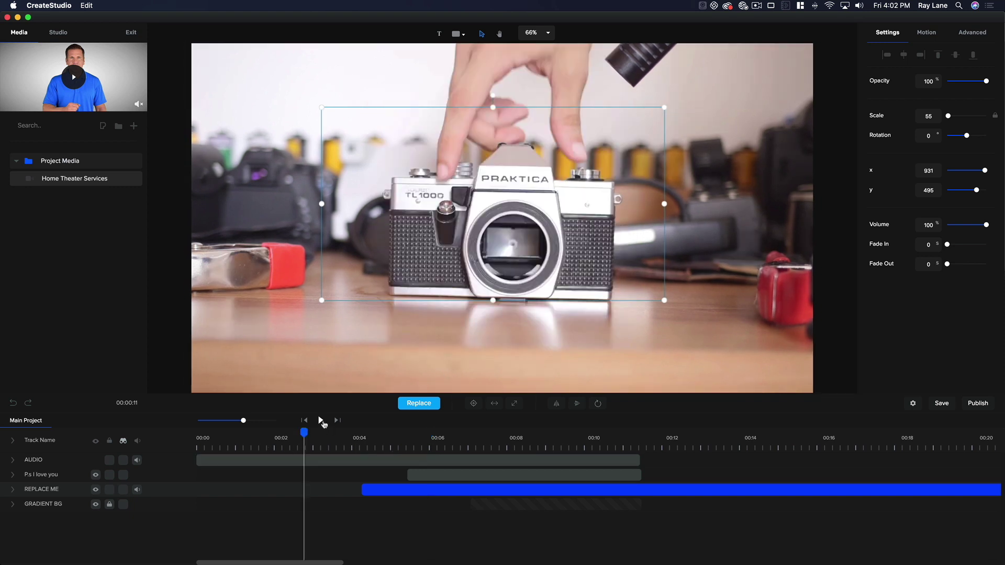
pyautogui.click(321, 421)
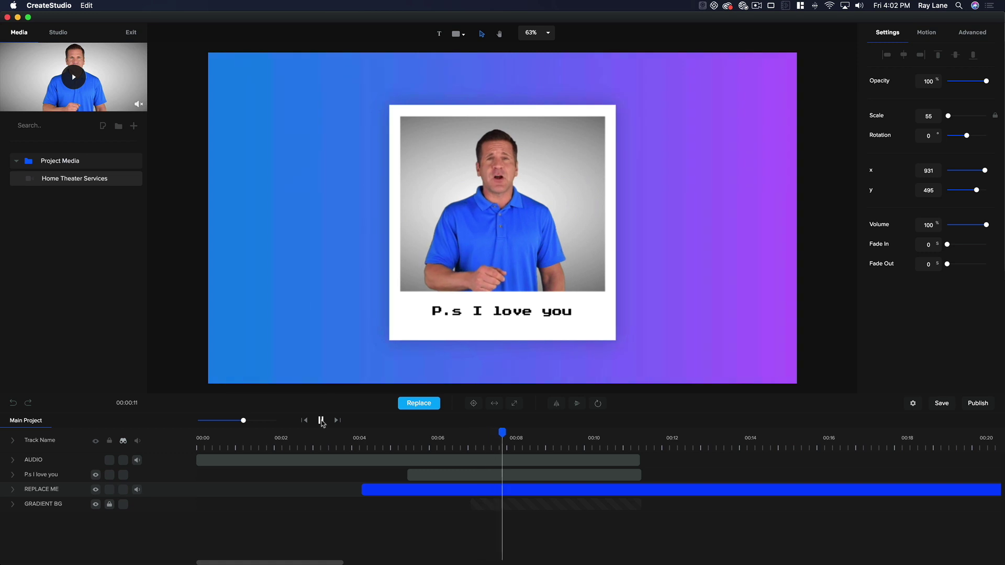
pyautogui.click(321, 421)
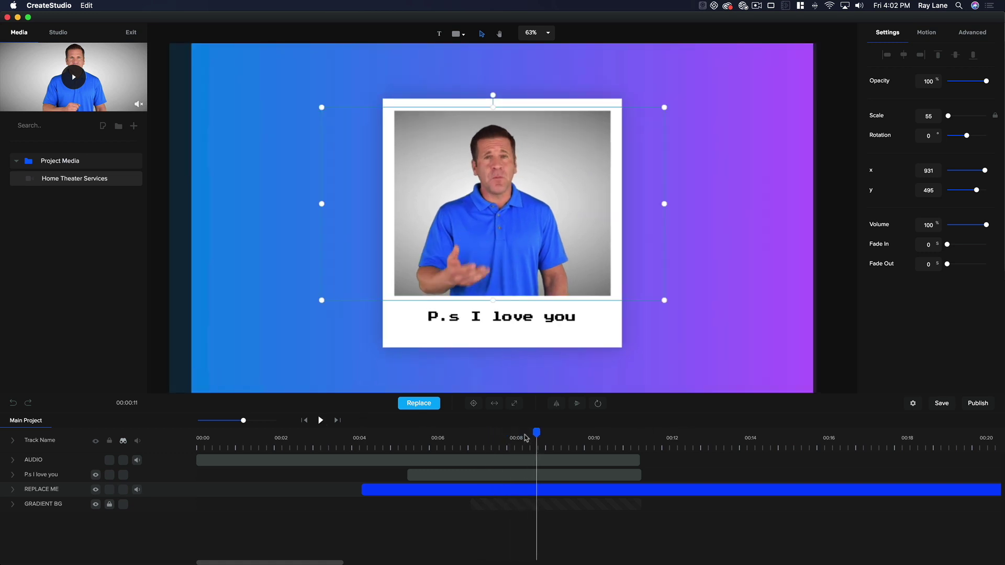
# Replace the word "love" in the photo frame's caption with "Like" so it reads "P.s I Like you"
pyautogui.click(592, 449)
pyautogui.click(492, 324)
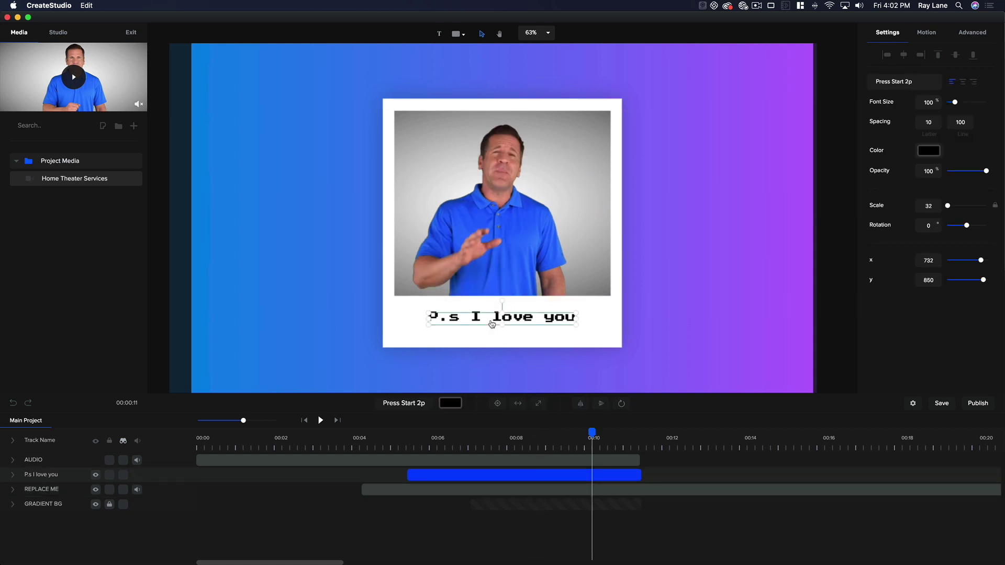
pyautogui.doubleClick(492, 321)
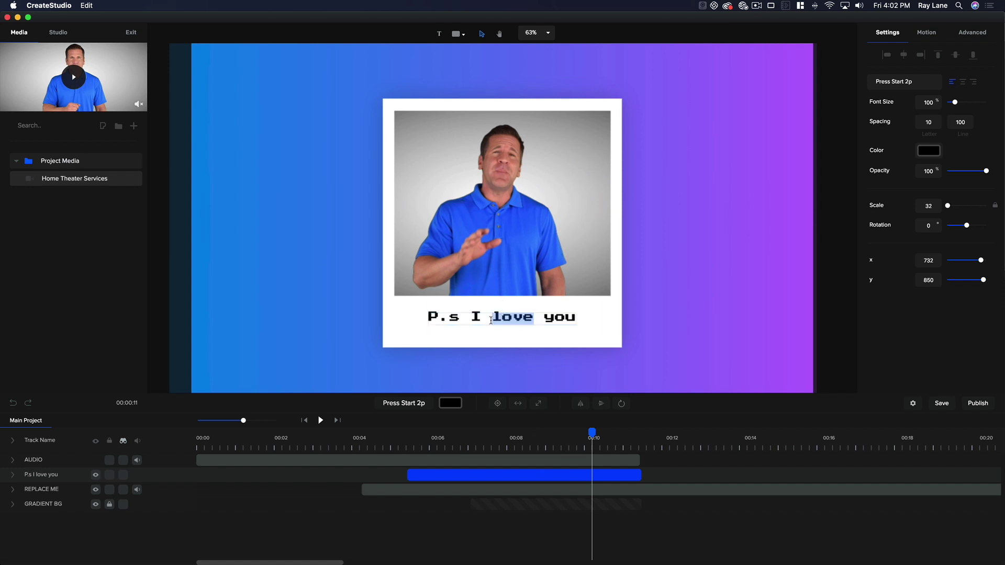
pyautogui.write('Like')
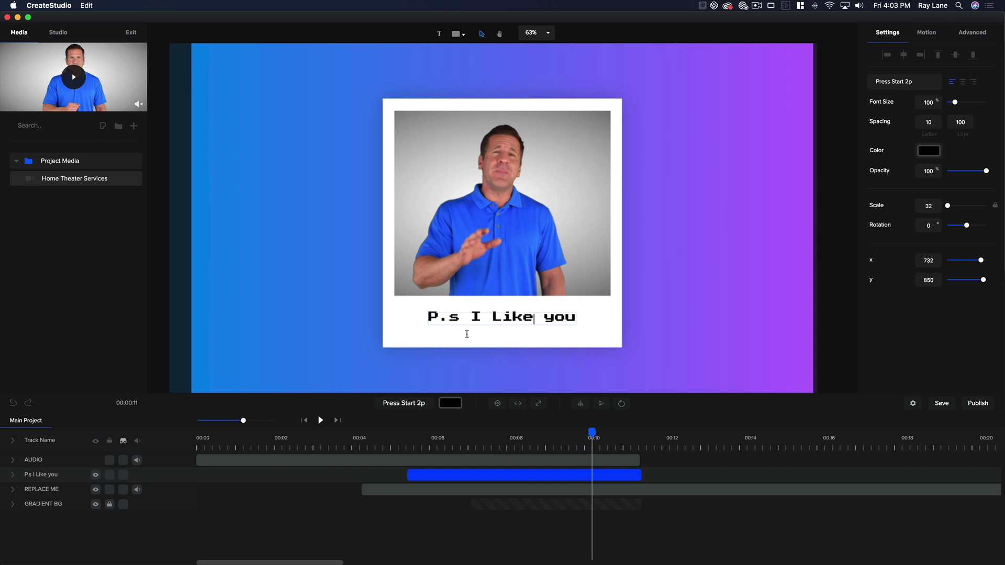
# Try the Lato font on the whole "P.s I Like you" caption, then set it to Open Sans
pyautogui.tripleClick(494, 317)
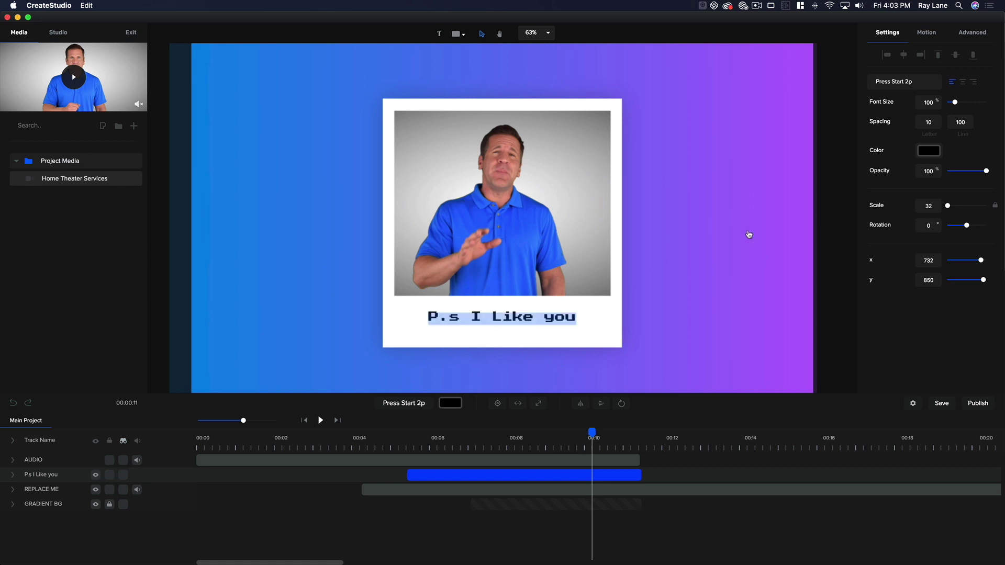
pyautogui.click(913, 84)
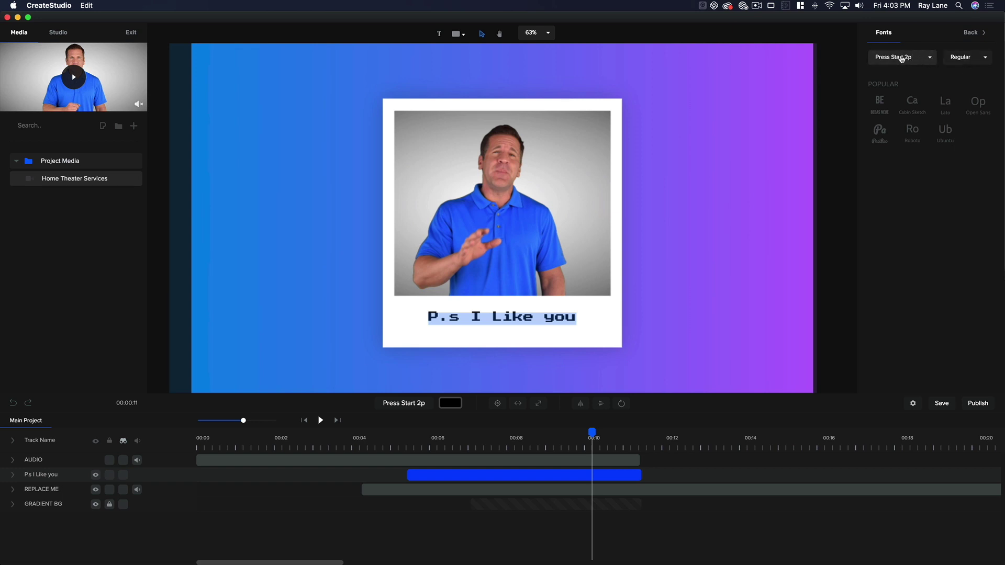
pyautogui.click(983, 58)
pyautogui.click(917, 105)
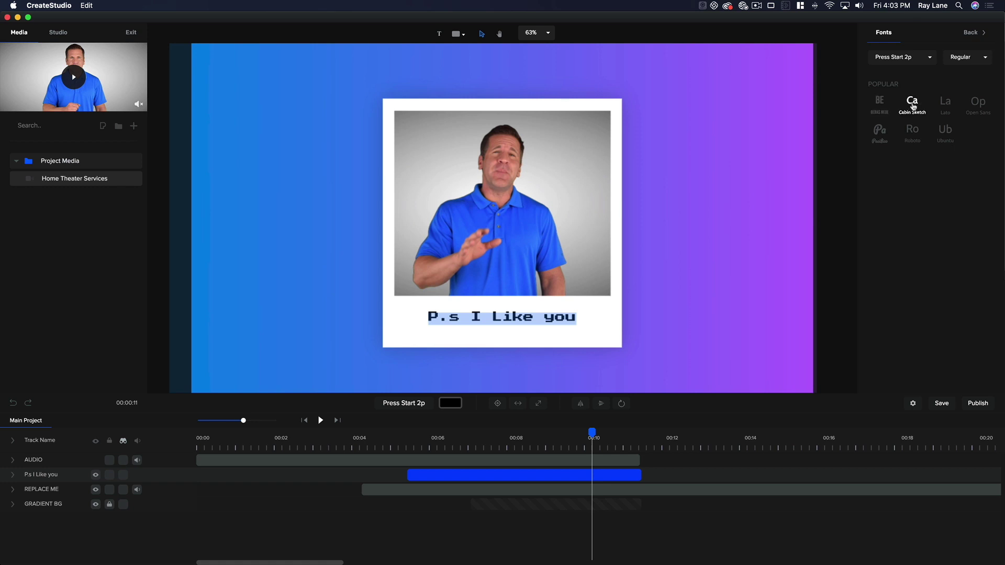
pyautogui.click(949, 106)
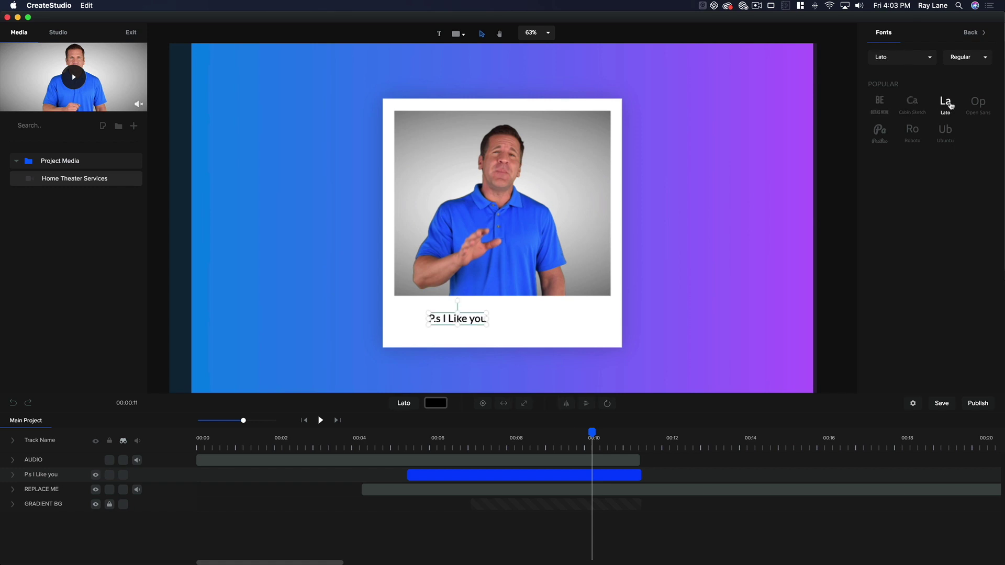
pyautogui.click(981, 107)
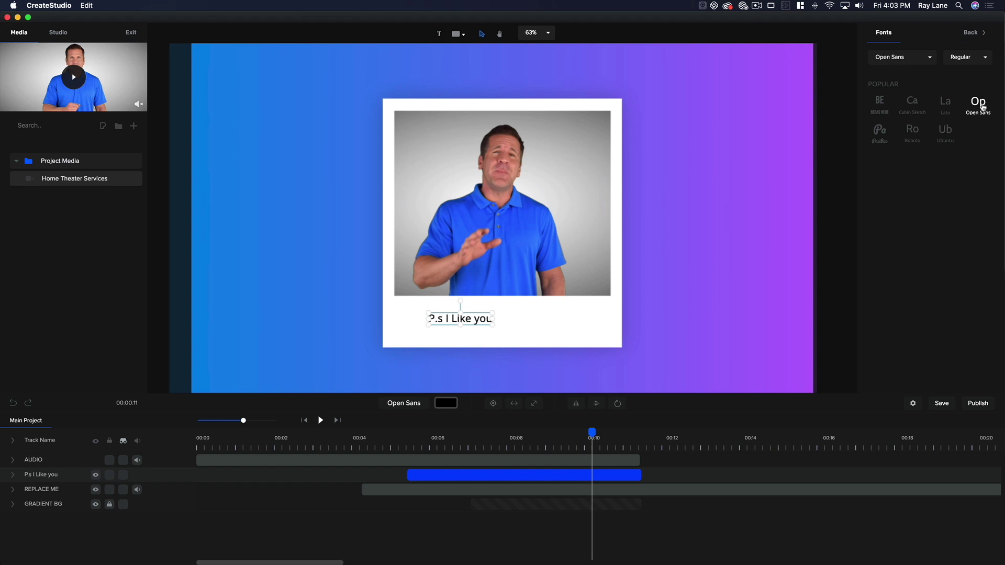
# Stretch the caption horizontally to a scale of about 74 and make it taller to fill the space below the photo
pyautogui.click(495, 323)
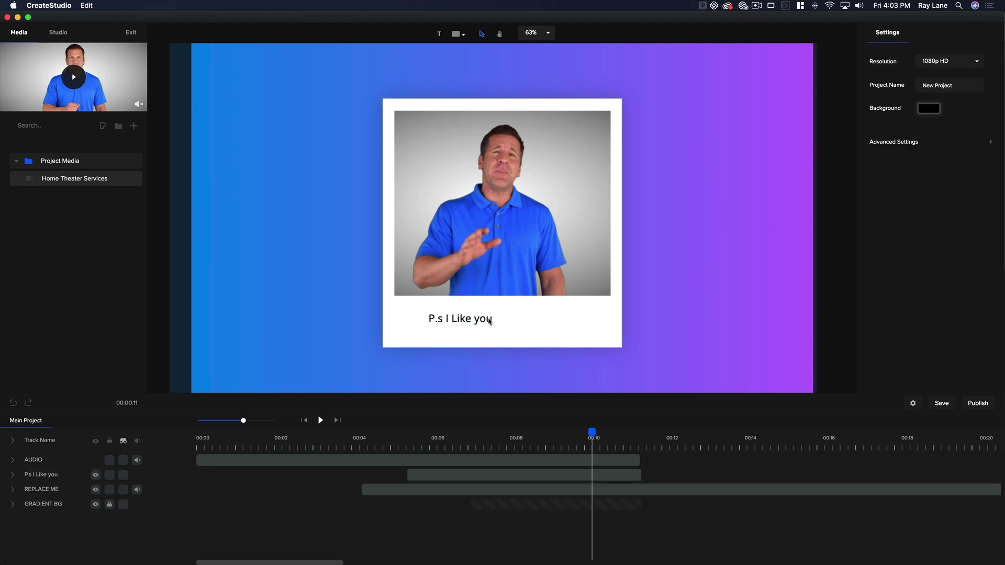
pyautogui.click(495, 321)
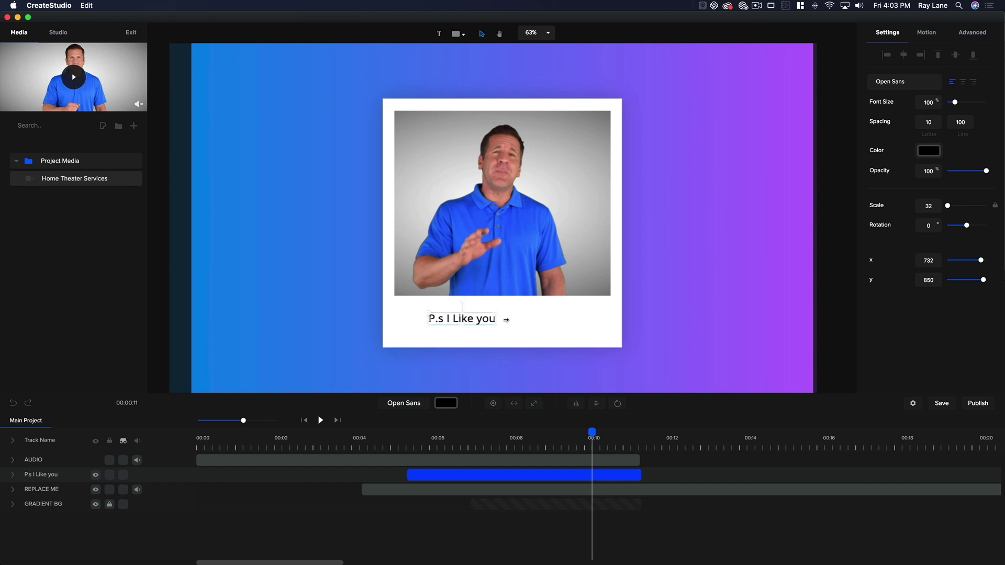
pyautogui.moveTo(506, 321); pyautogui.dragTo(576, 319)
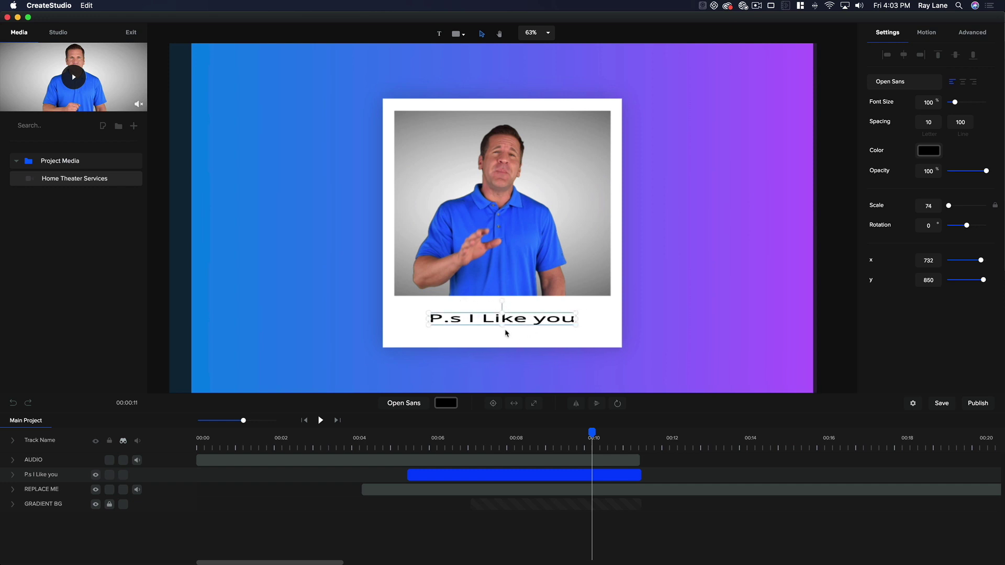
pyautogui.moveTo(502, 328); pyautogui.dragTo(503, 338)
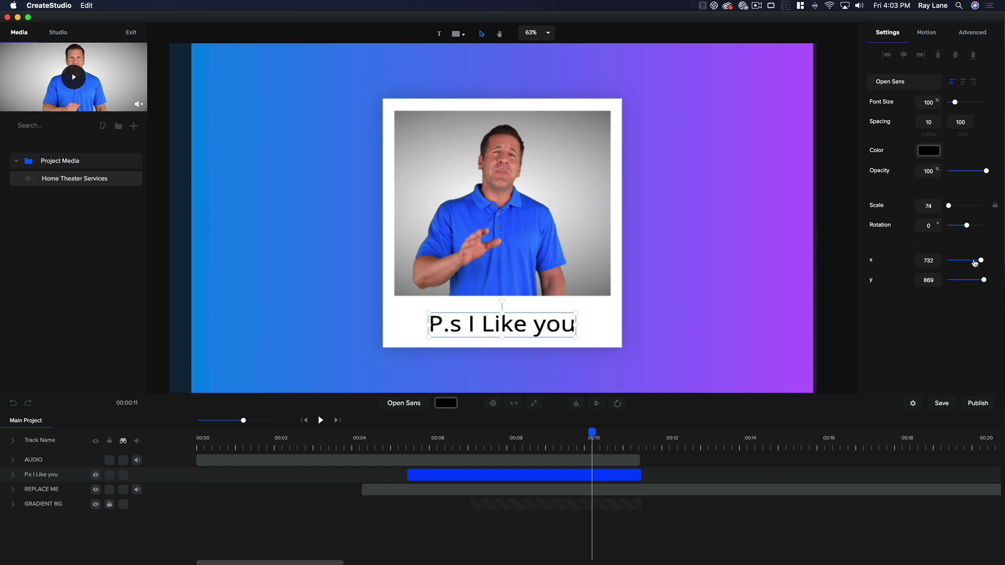
pyautogui.moveTo(979, 261)
pyautogui.mouseDown()
pyautogui.moveTo(965, 260)
pyautogui.moveTo(980, 258)
pyautogui.mouseUp()
# Exit the current project and create a new one named Theater with the 1080p HD preset
pyautogui.click(131, 33)
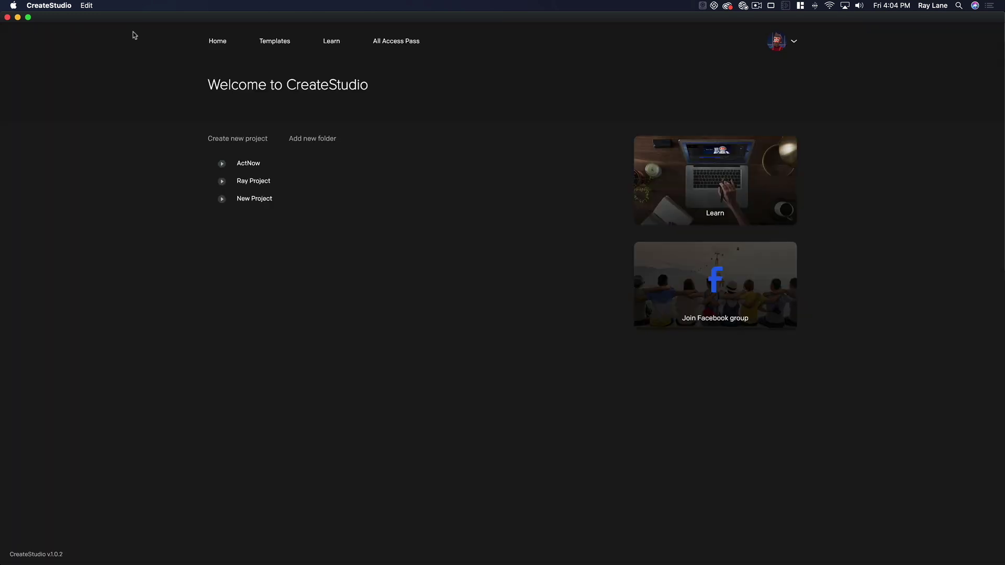
pyautogui.click(243, 143)
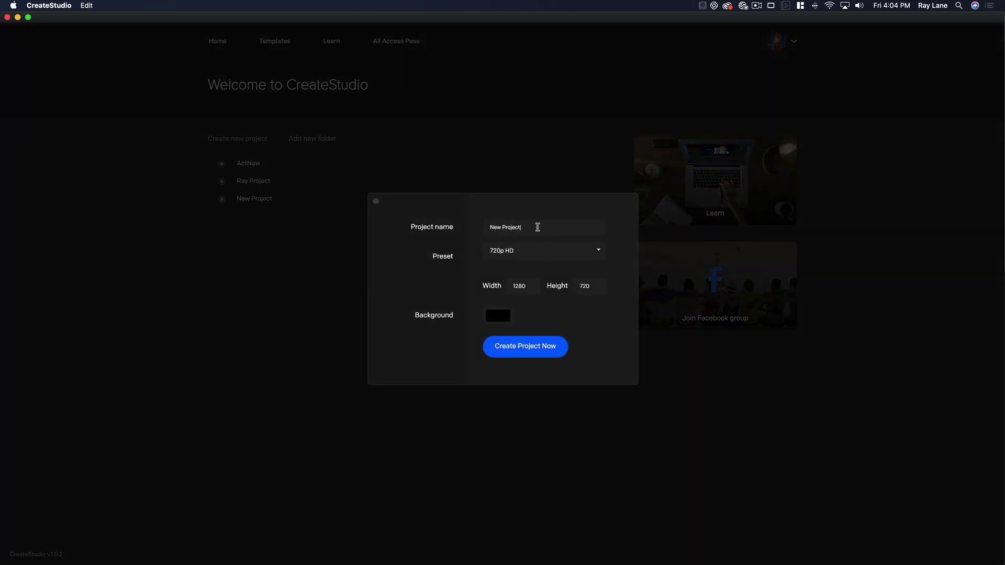
pyautogui.moveTo(538, 227); pyautogui.dragTo(426, 216)
pyautogui.write('Theater')
pyautogui.click(599, 254)
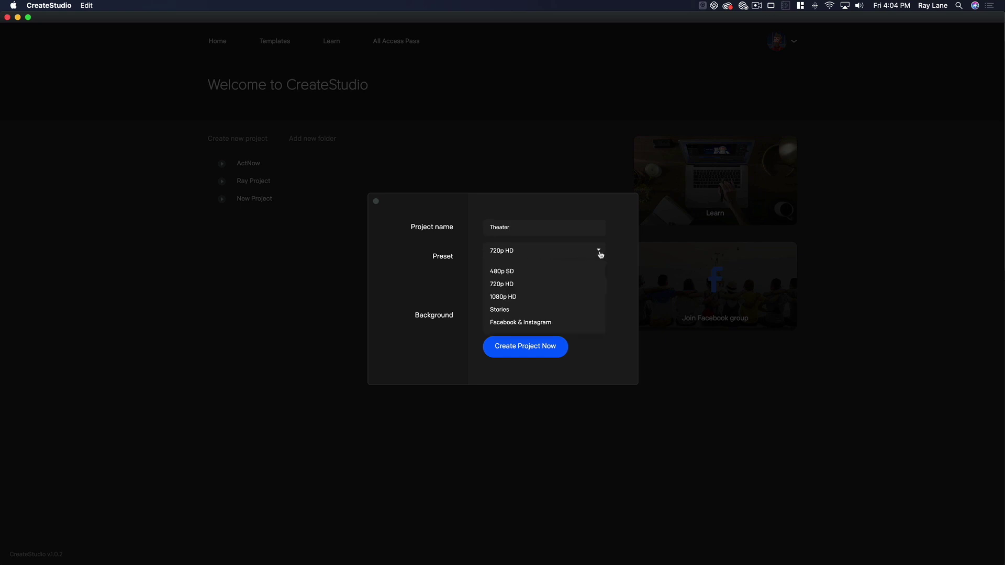
pyautogui.click(505, 296)
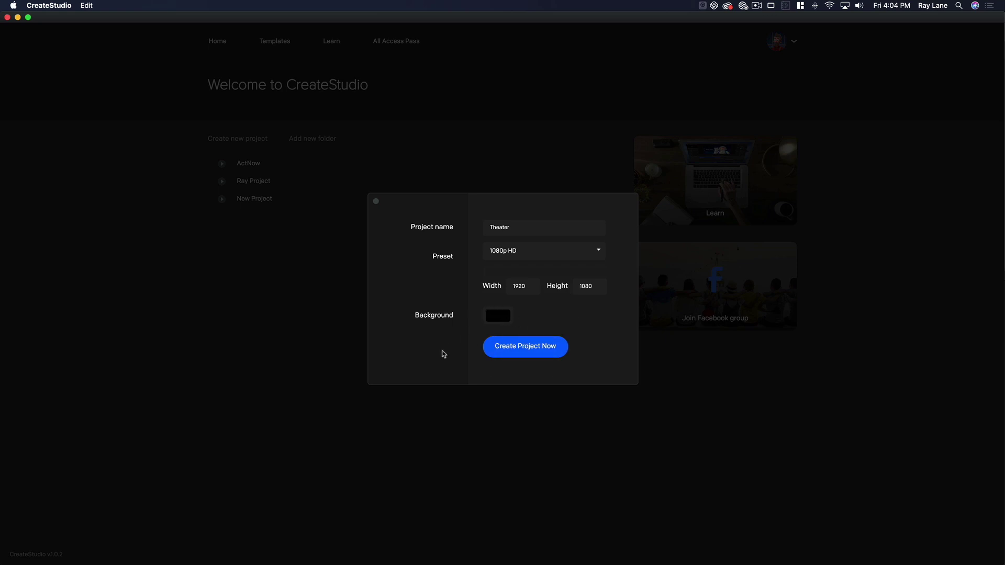
pyautogui.click(531, 350)
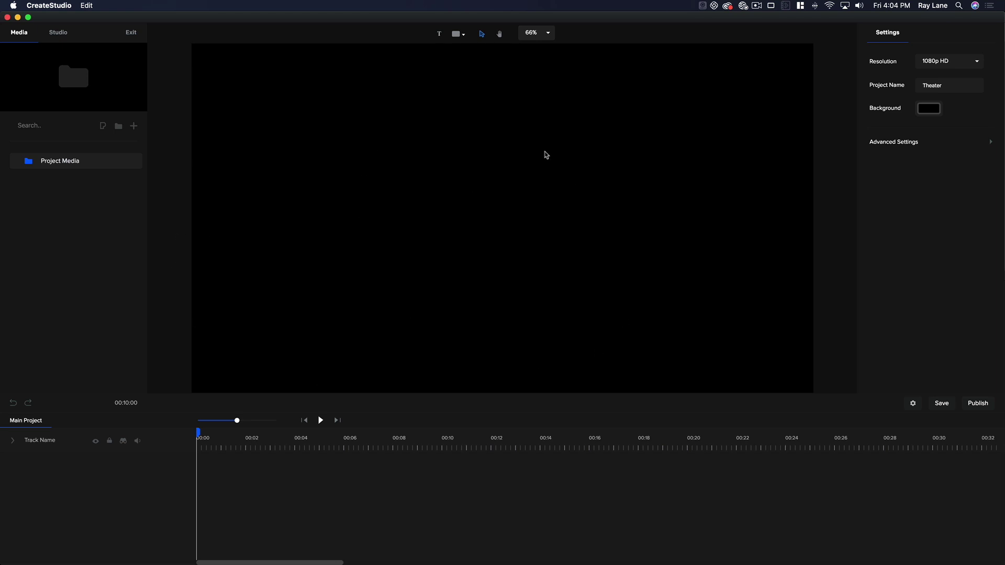
# Import Home Theater Services.mp4 from the Home Theater folder in Finder into the project media and place it on the canvas
pyautogui.press('super+Tab')
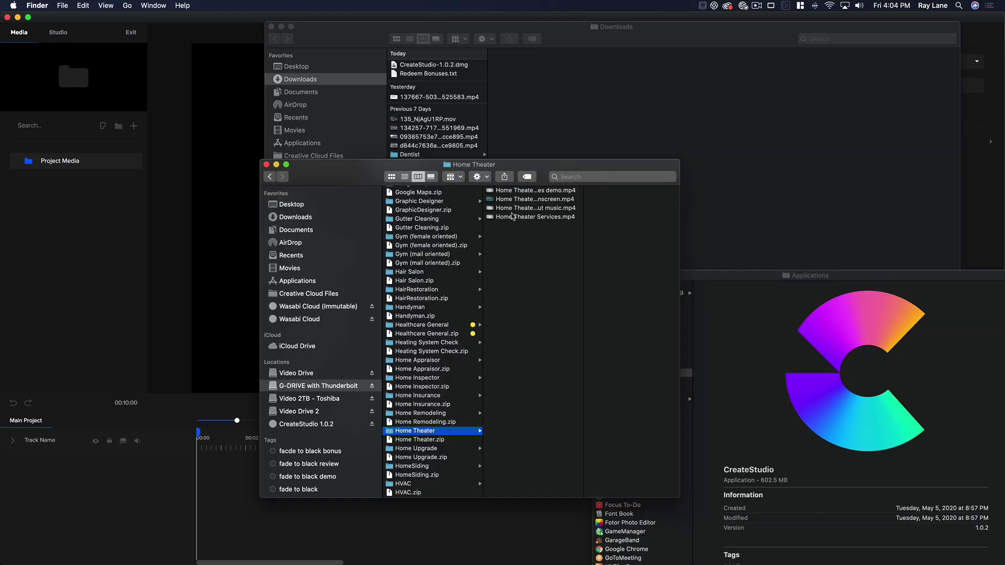
pyautogui.moveTo(516, 220); pyautogui.dragTo(77, 237)
pyautogui.press('super+Tab')
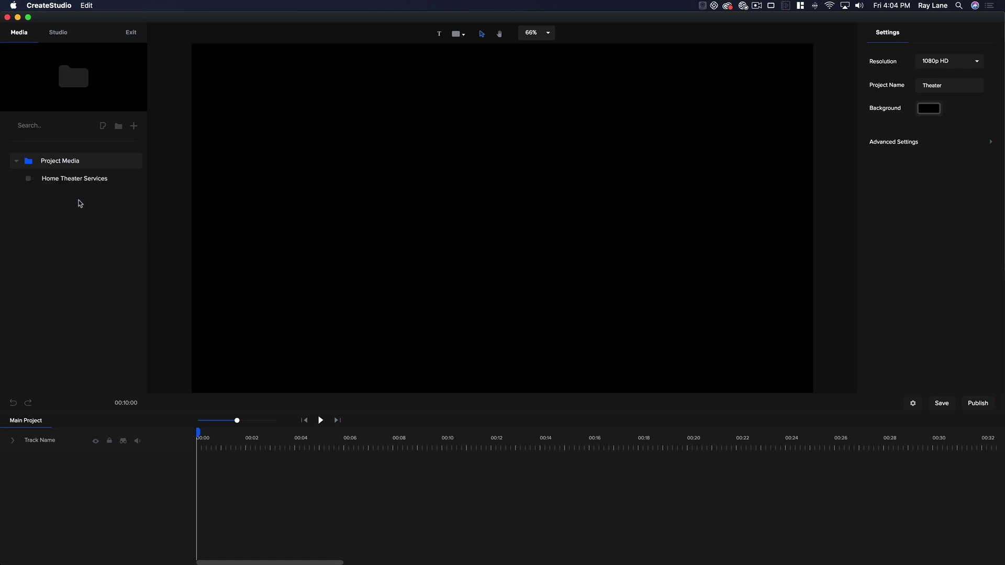
pyautogui.click(73, 185)
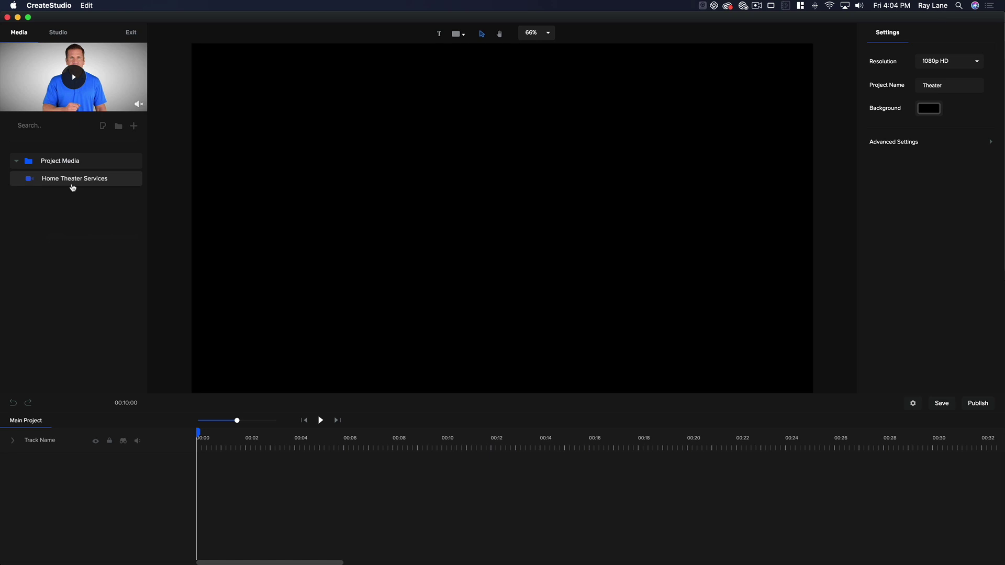
pyautogui.moveTo(73, 186); pyautogui.dragTo(88, 187)
pyautogui.moveTo(72, 182); pyautogui.dragTo(487, 294)
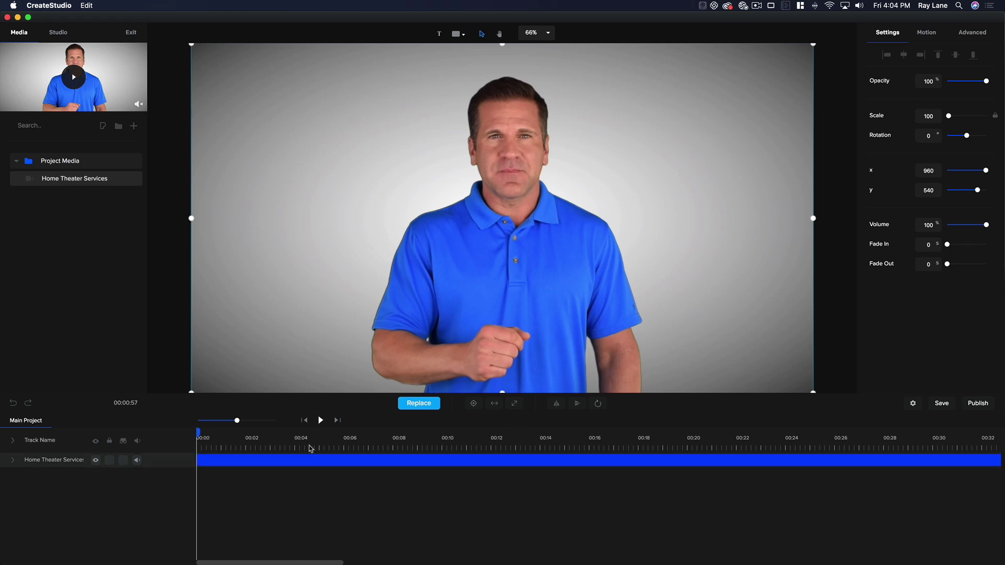
# Scrub through the video and position the playhead at about 45 seconds, where the "Contact Us Now" title enters
pyautogui.moveTo(199, 432); pyautogui.dragTo(914, 432)
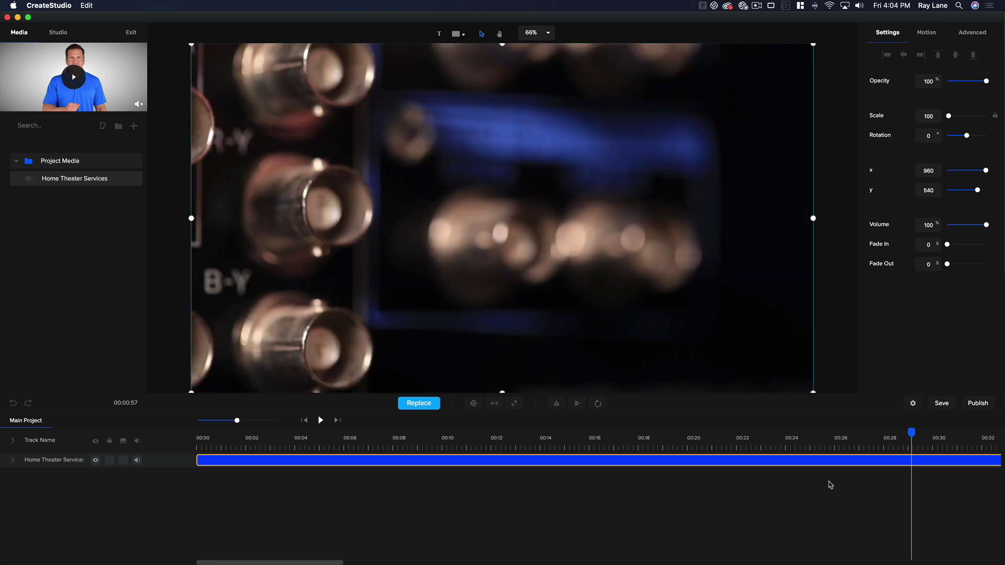
pyautogui.hscroll(10, 830, 445)
pyautogui.hscroll(7, 830, 446)
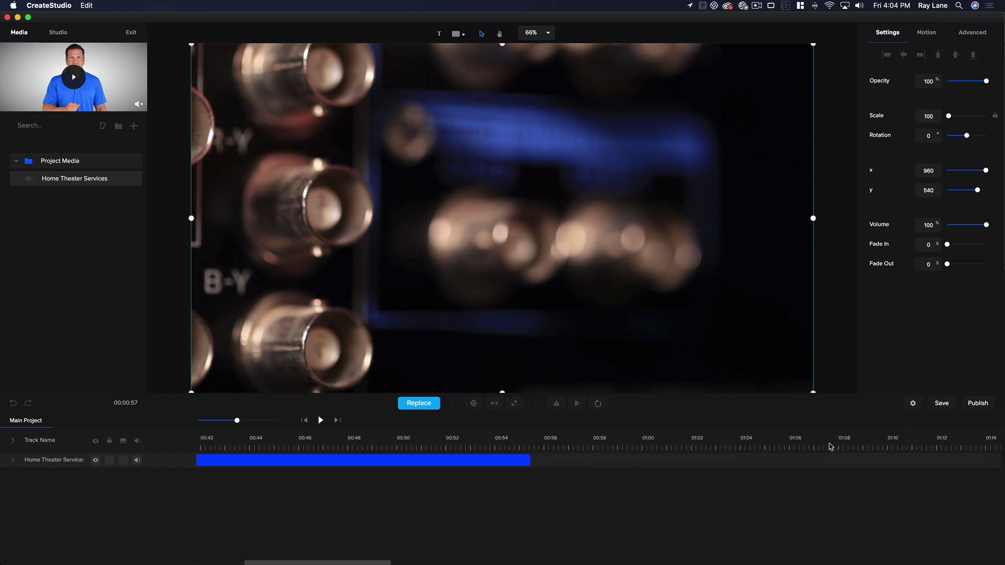
pyautogui.hscroll(-2, 830, 447)
pyautogui.click(550, 445)
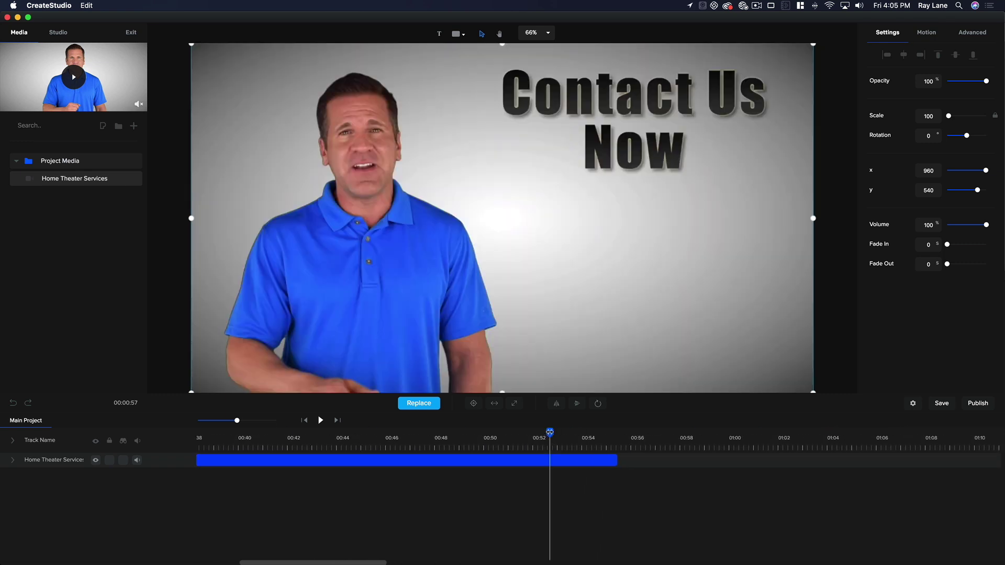
pyautogui.moveTo(545, 431); pyautogui.dragTo(404, 429)
pyautogui.click(354, 433)
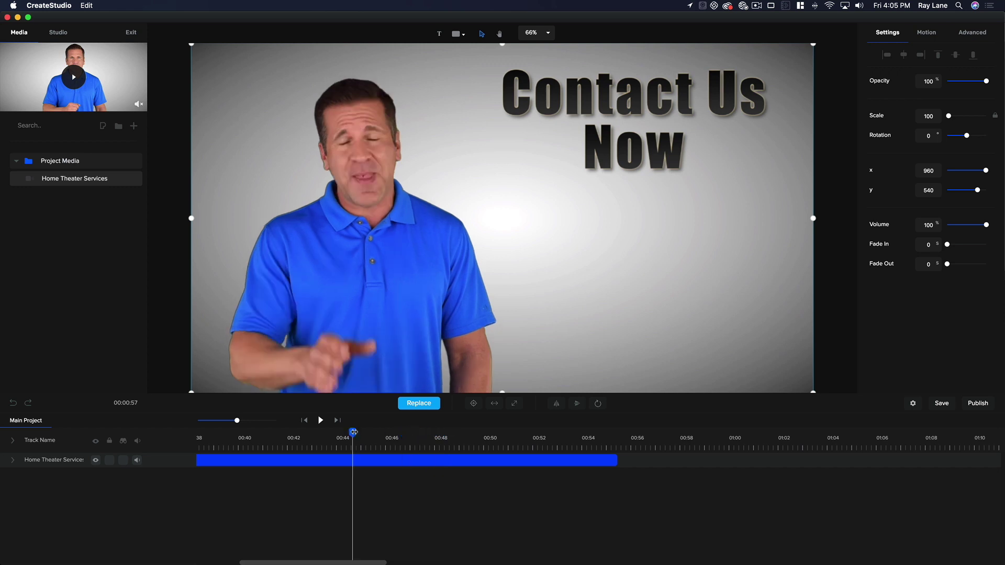
pyautogui.click(384, 440)
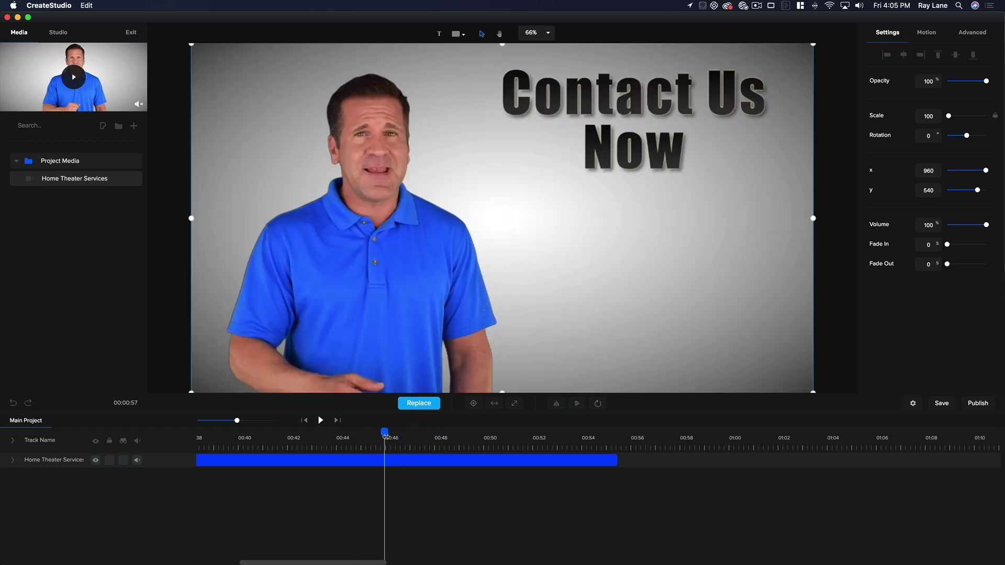
pyautogui.click(372, 438)
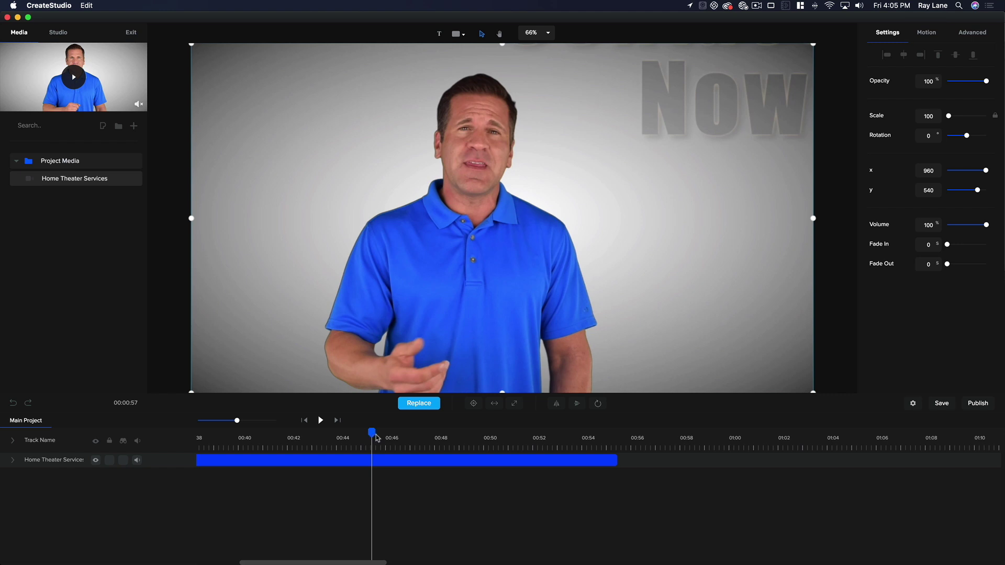
pyautogui.click(377, 437)
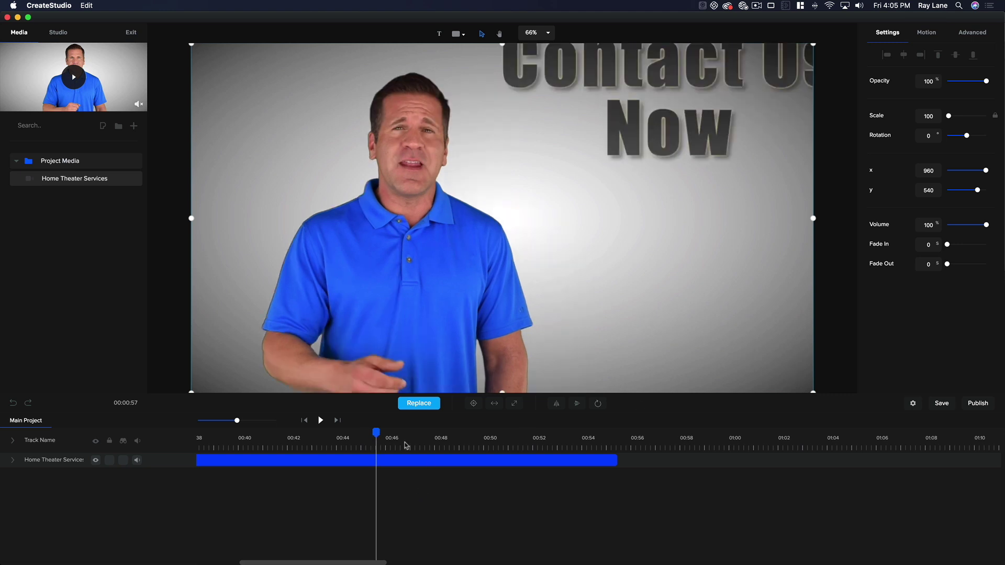
# Add a text layer at the playhead lasting until the end of the video clip, and replace its placeholder with a contact phone number
pyautogui.click(442, 36)
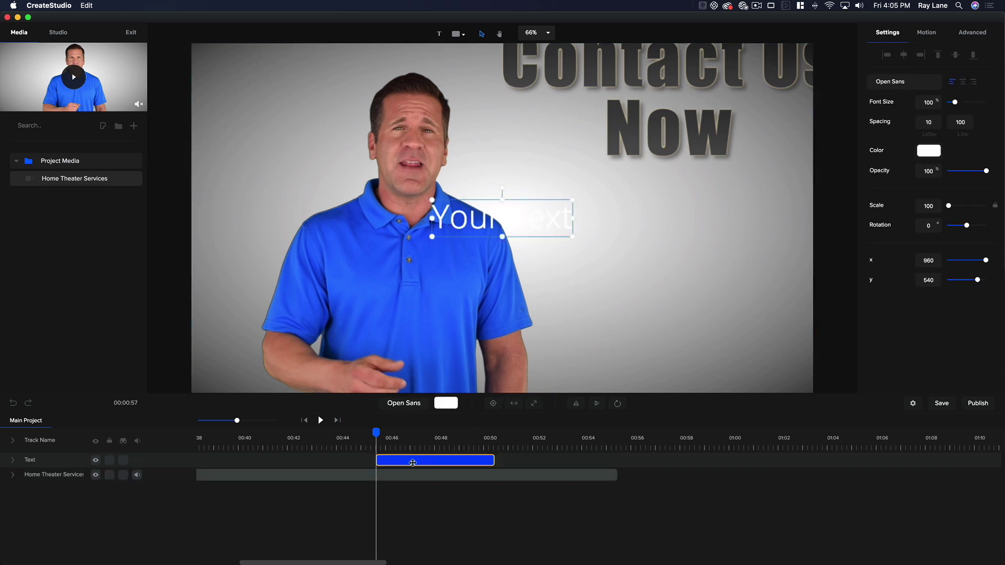
pyautogui.moveTo(494, 462); pyautogui.dragTo(615, 460)
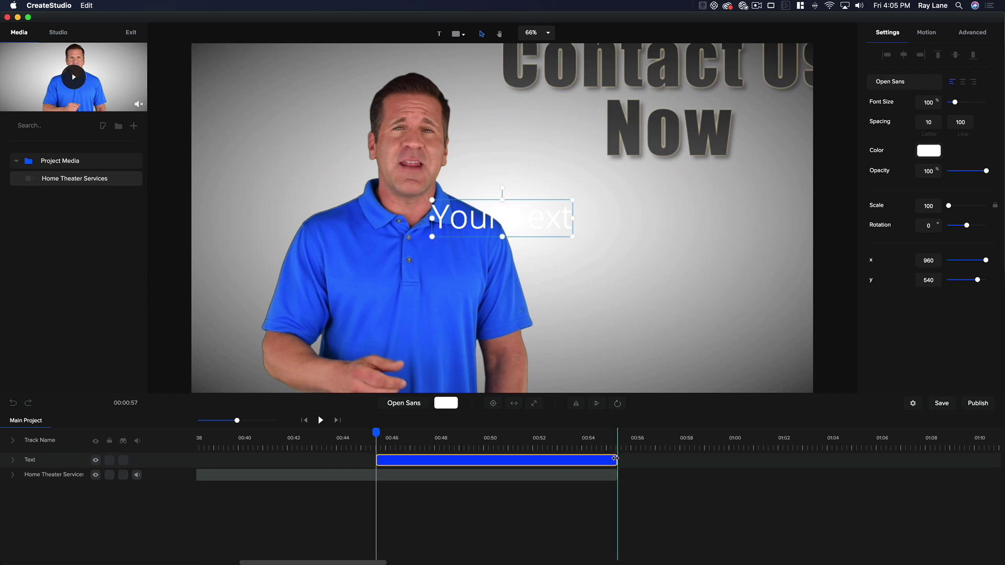
pyautogui.click(487, 220)
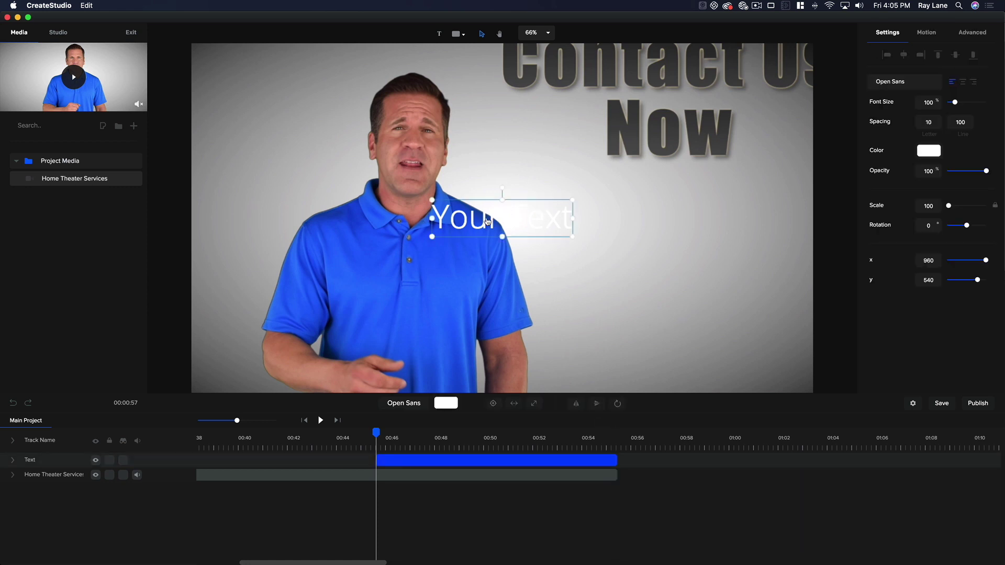
pyautogui.doubleClick(487, 220)
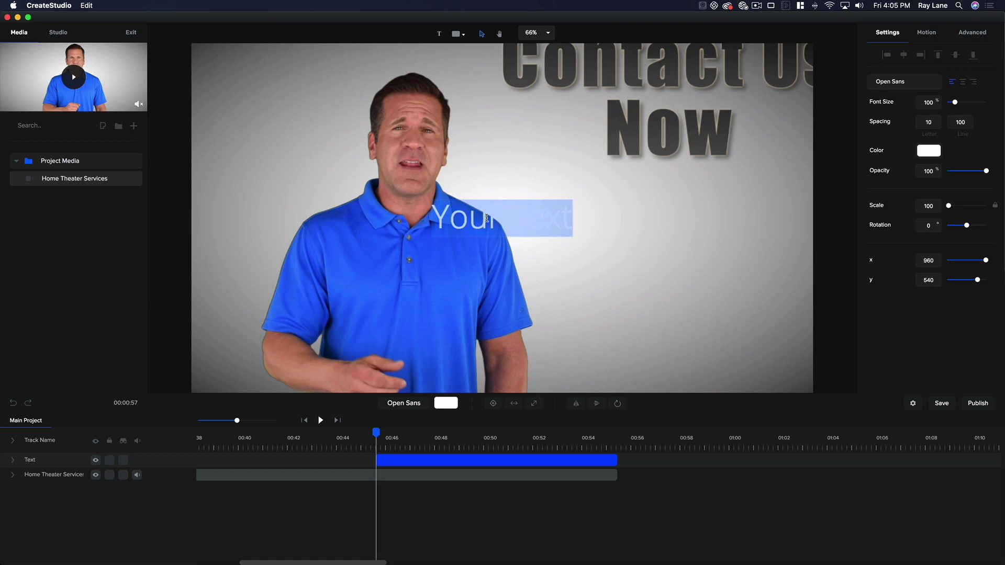
pyautogui.write('888')
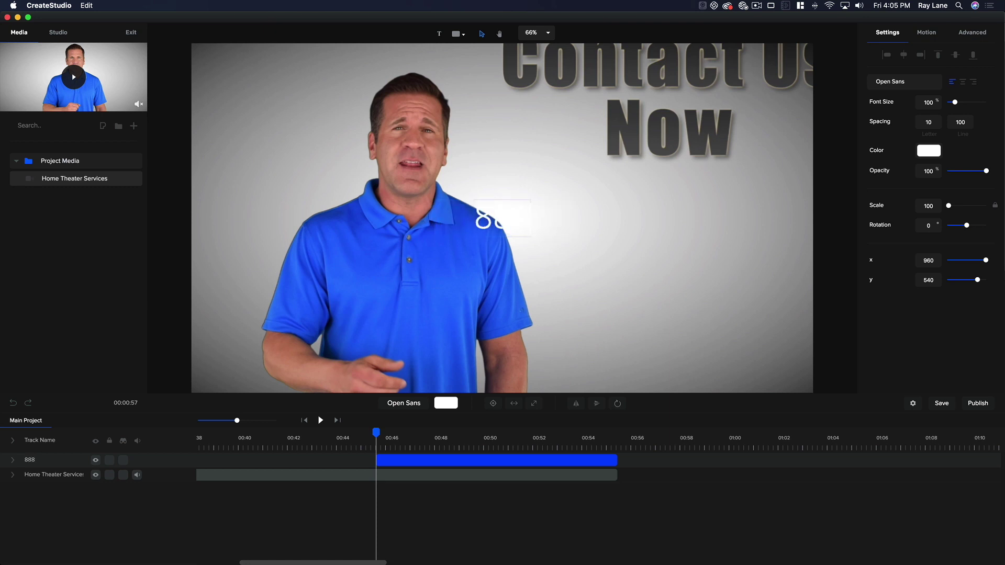
pyautogui.write('.888.888')
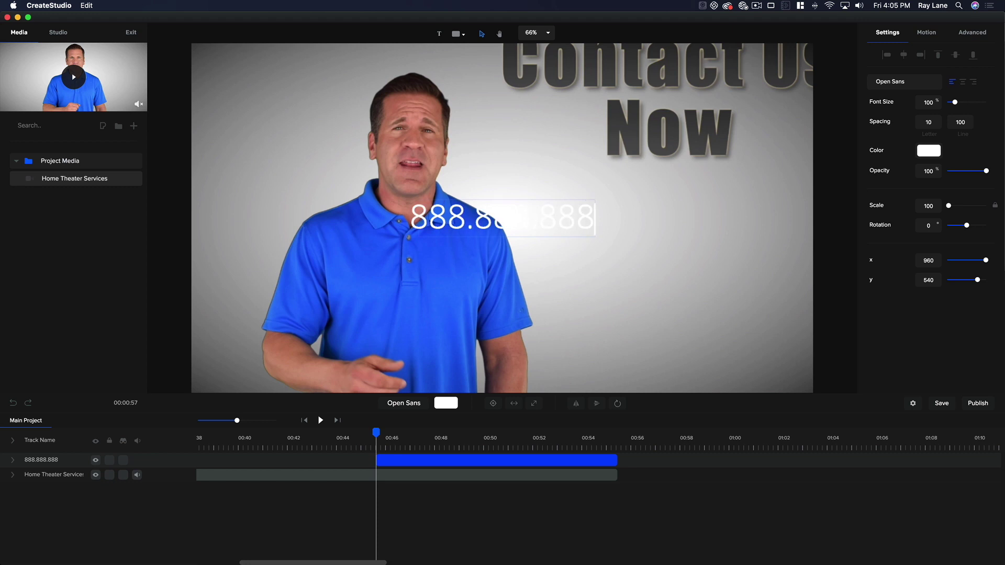
pyautogui.write('8')
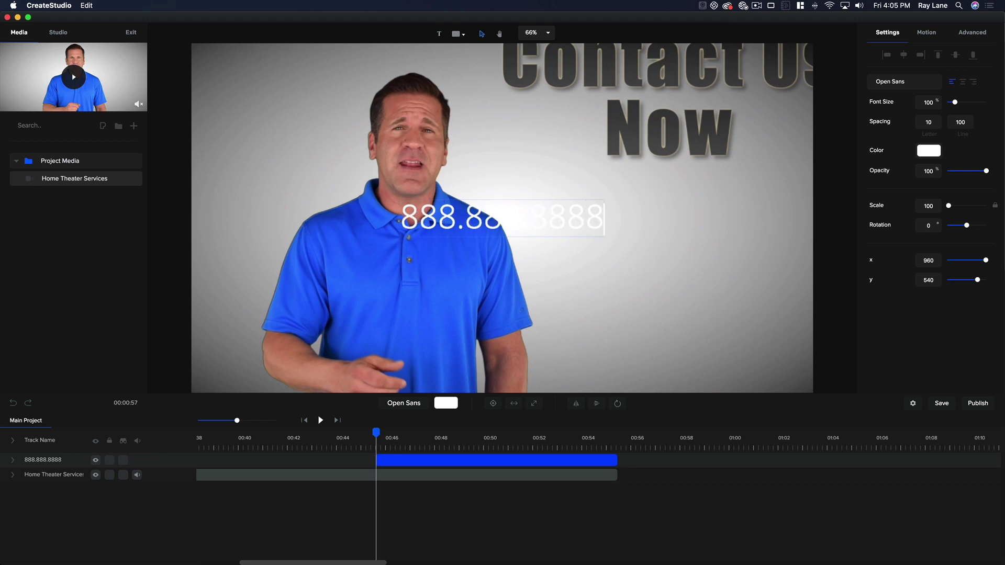
# Color the phone number text dark red (#7D1E1E) and move it below the "Contact Us Now" title, about x 1423, y 601
pyautogui.press('super+a')
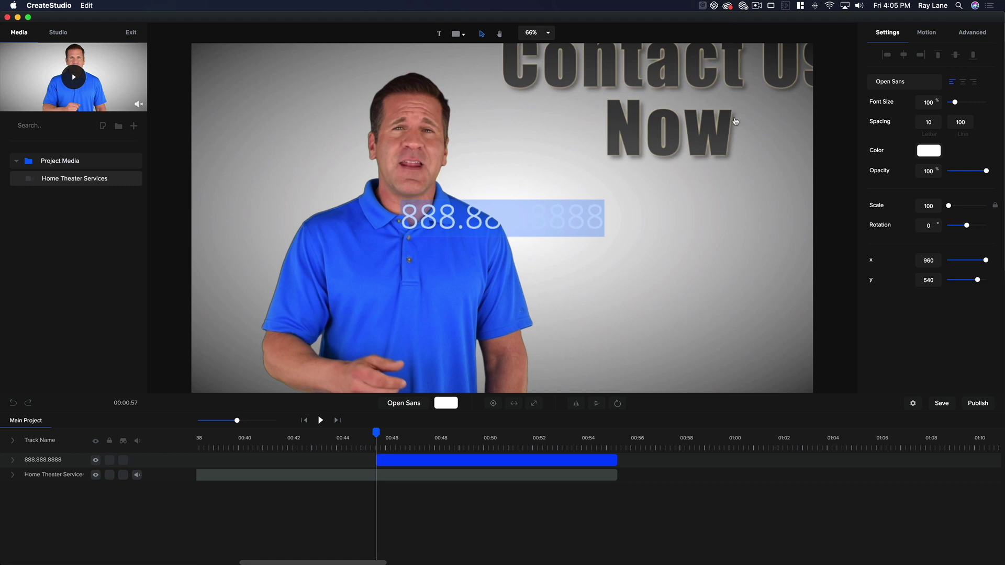
pyautogui.click(930, 152)
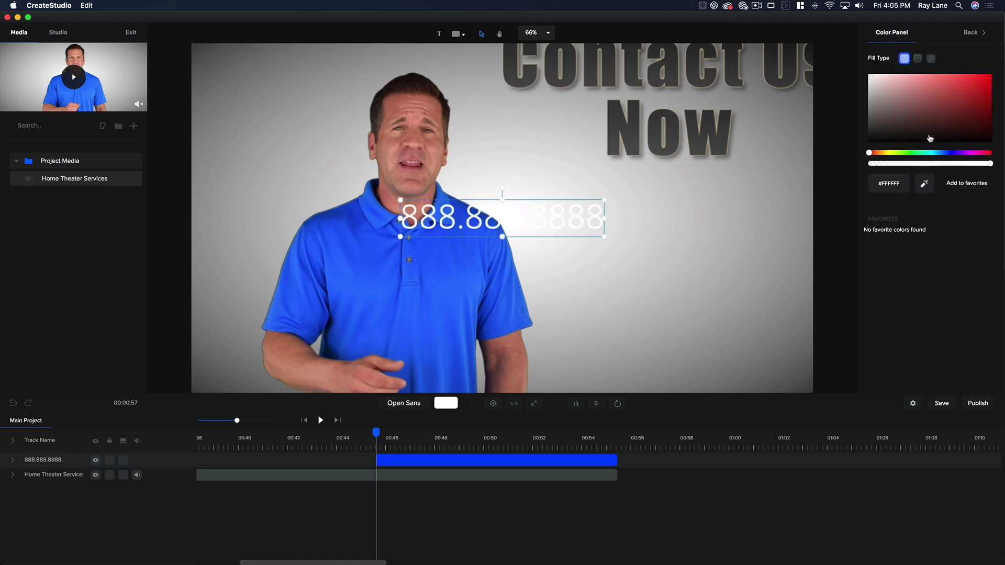
pyautogui.moveTo(911, 125); pyautogui.dragTo(962, 111)
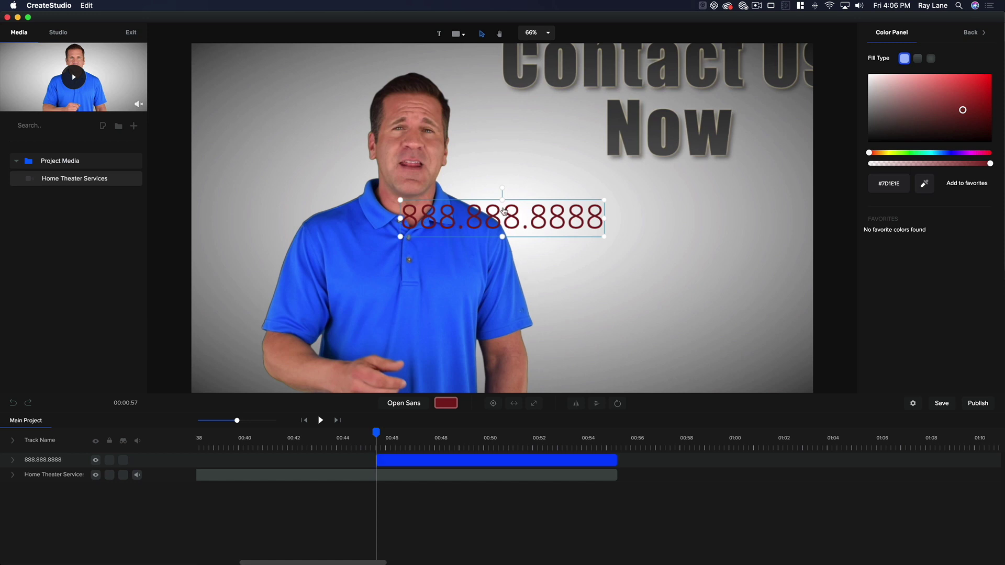
pyautogui.moveTo(505, 212); pyautogui.dragTo(655, 229)
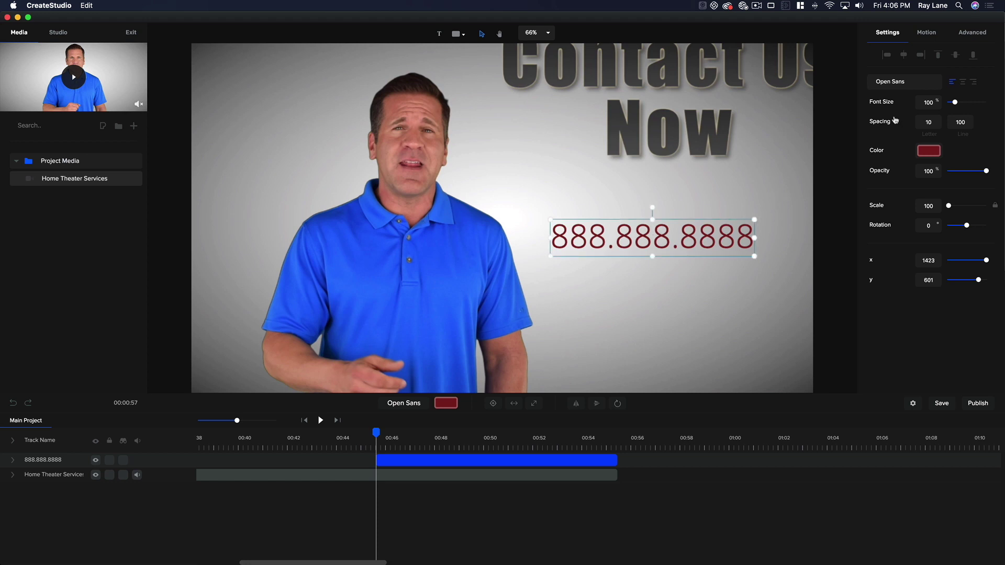
# Set the phone number's Open Sans font style to Bold
pyautogui.click(913, 84)
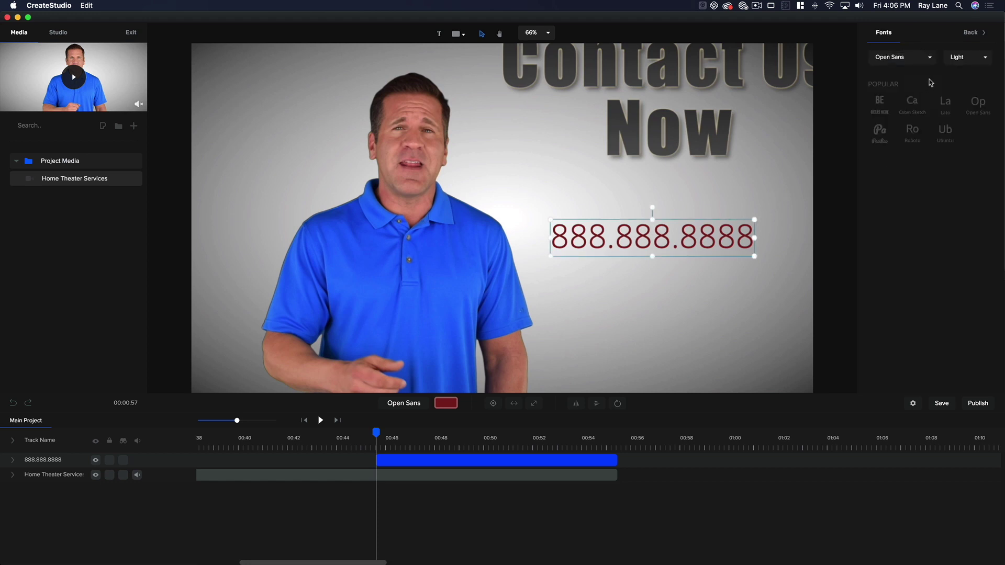
pyautogui.click(985, 61)
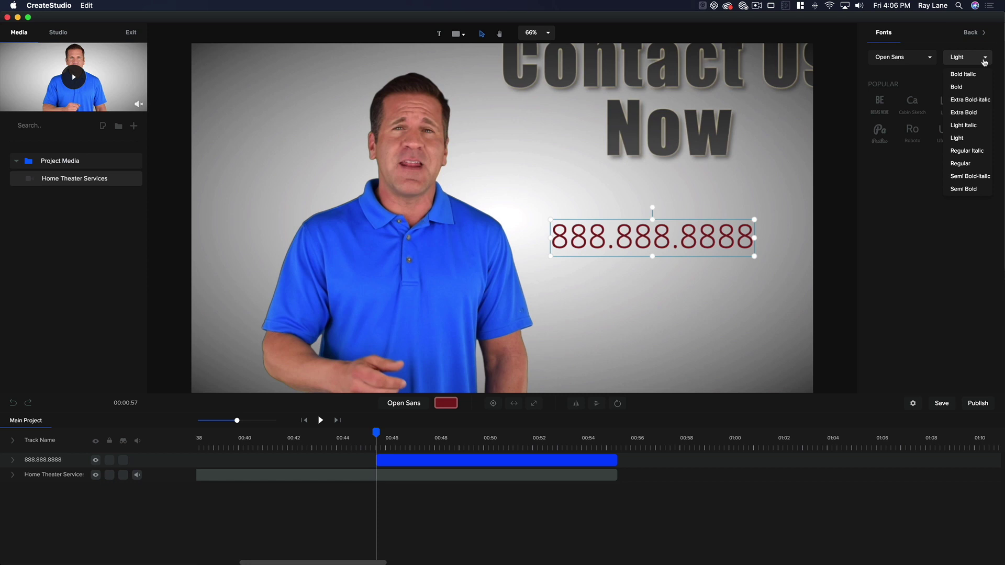
pyautogui.click(958, 87)
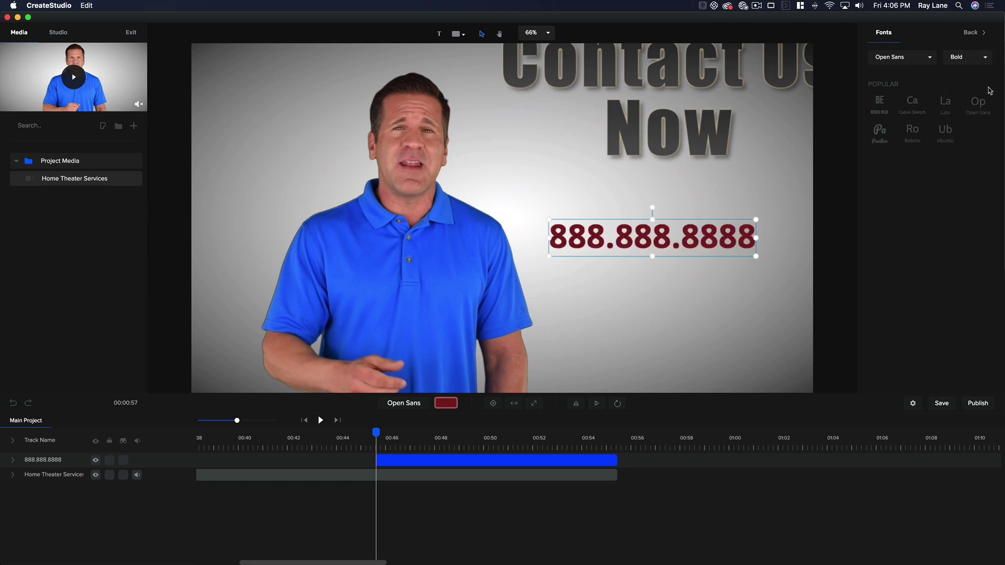
pyautogui.doubleClick(635, 236)
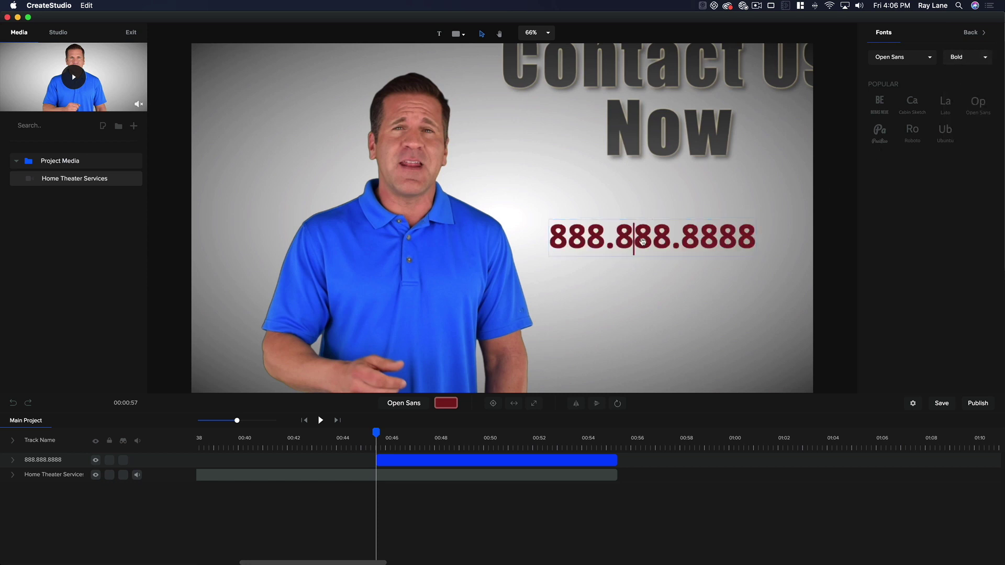
pyautogui.doubleClick(642, 238)
pyautogui.tripleClick(647, 237)
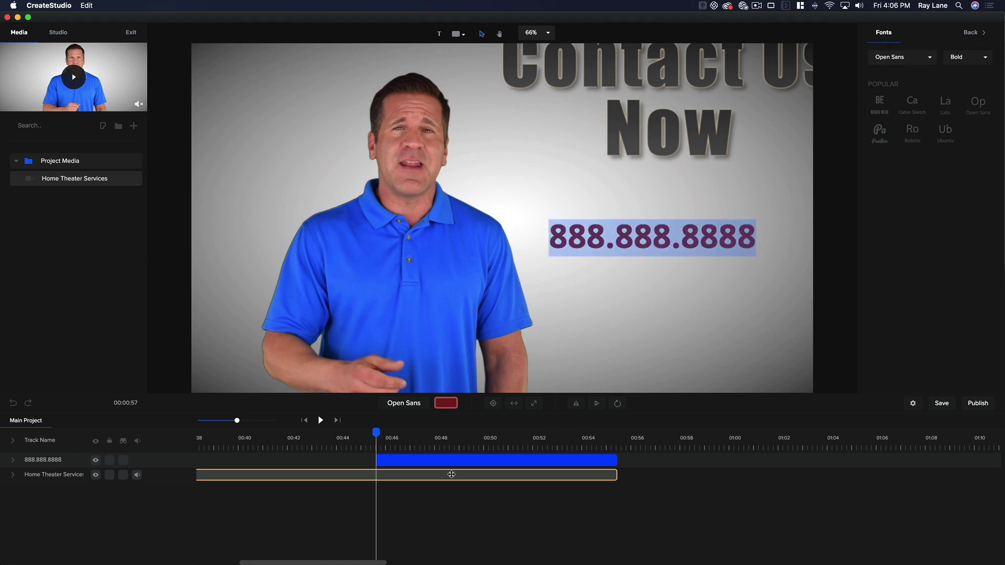
pyautogui.click(468, 460)
pyautogui.click(470, 461)
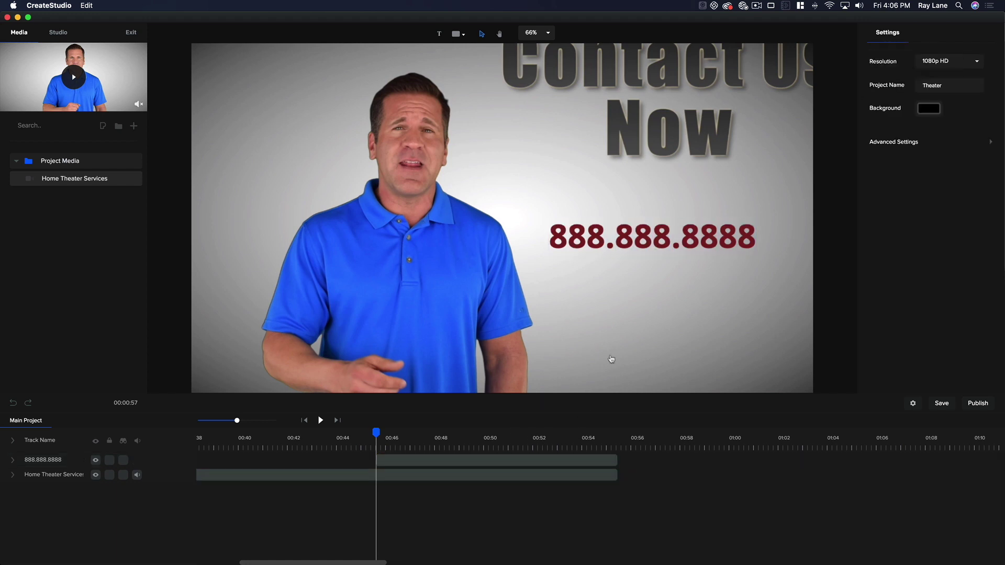
# Give the phone number a vertical linear gradient running from dark red at its base to #ED7777 at its top
pyautogui.click(497, 460)
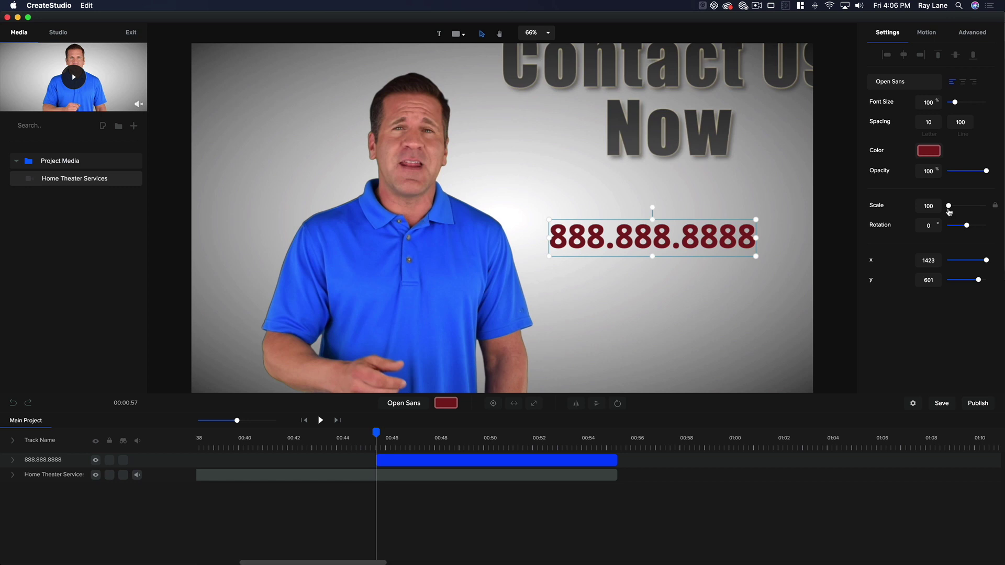
pyautogui.click(929, 153)
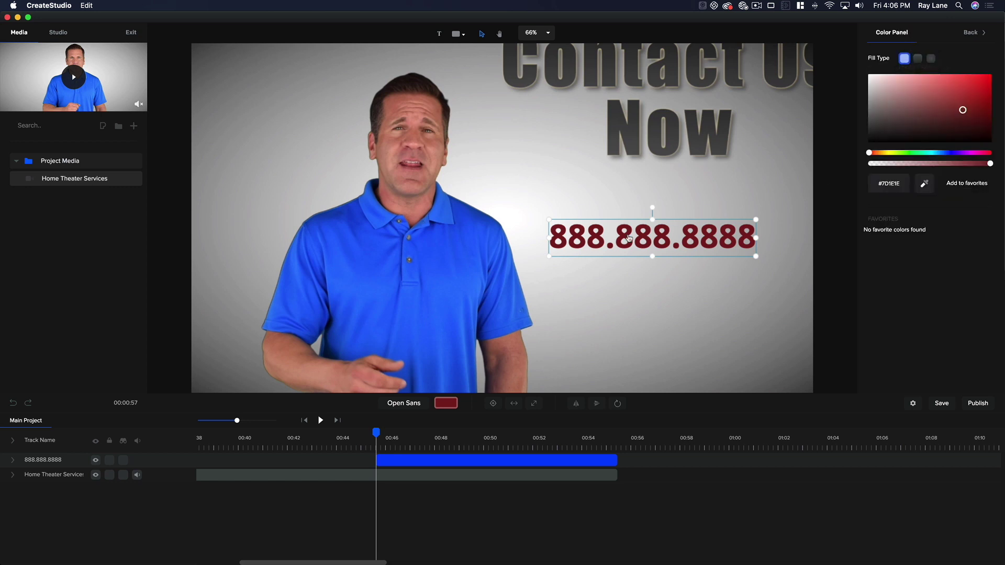
pyautogui.click(918, 60)
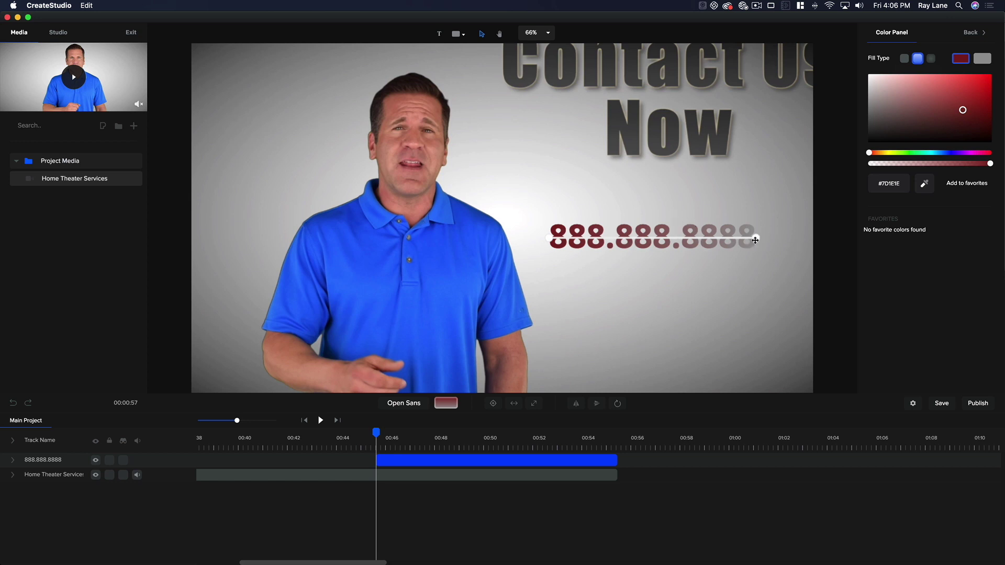
pyautogui.moveTo(755, 238); pyautogui.dragTo(666, 220)
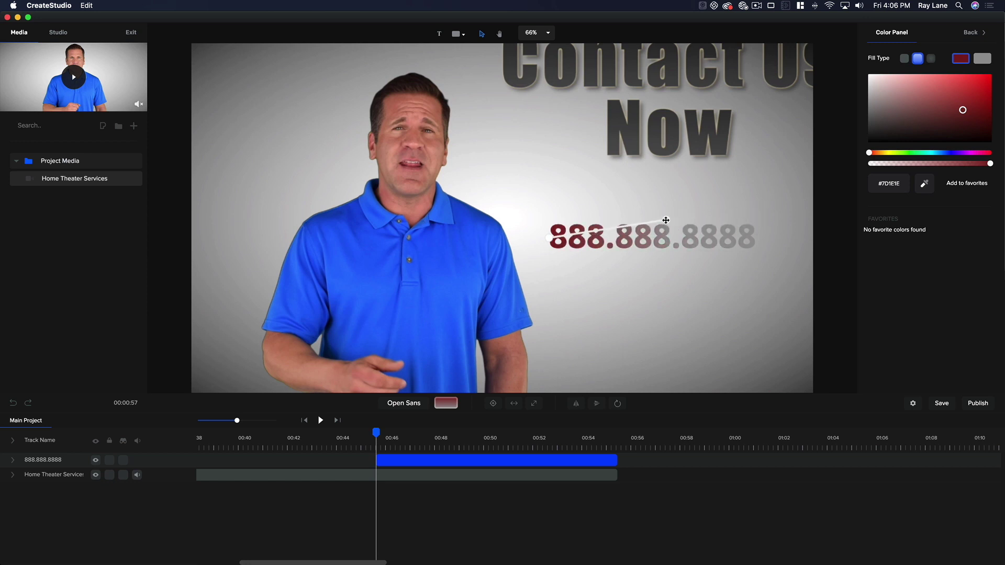
pyautogui.moveTo(549, 239)
pyautogui.mouseDown()
pyautogui.moveTo(612, 233)
pyautogui.moveTo(678, 254)
pyautogui.moveTo(665, 250)
pyautogui.moveTo(666, 198)
pyautogui.moveTo(669, 238)
pyautogui.moveTo(666, 224)
pyautogui.mouseUp()
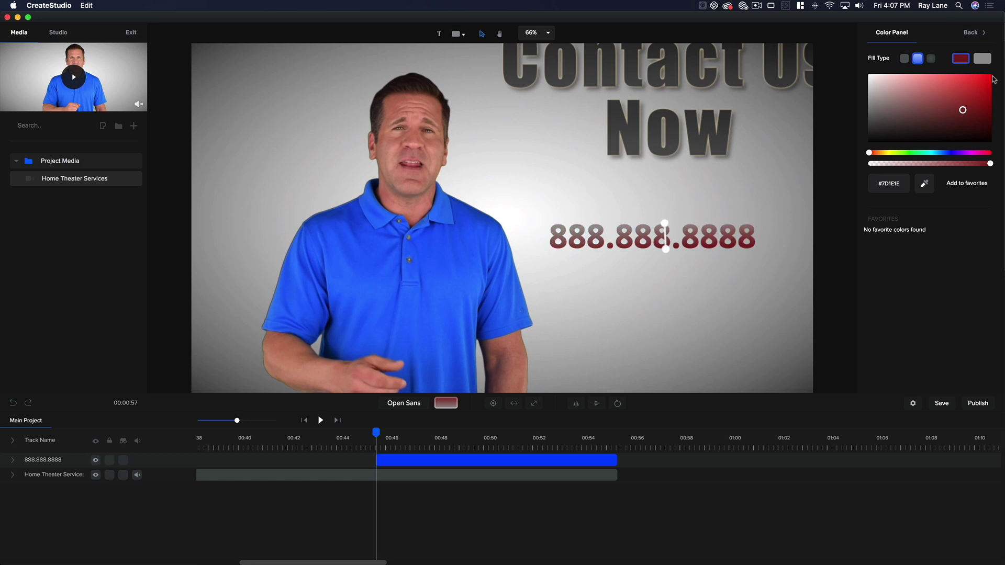
pyautogui.click(984, 60)
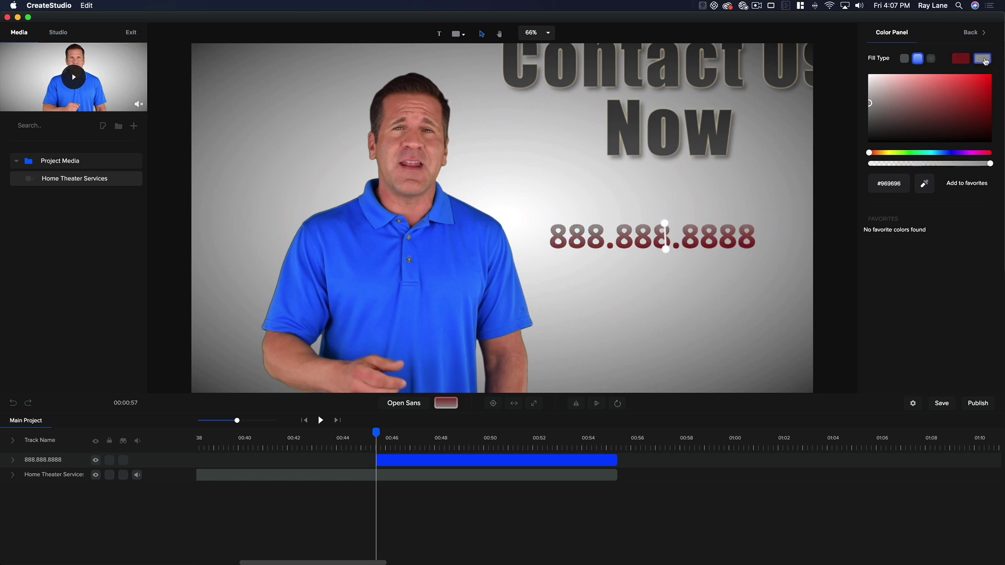
pyautogui.click(942, 98)
pyautogui.moveTo(925, 84); pyautogui.dragTo(931, 81)
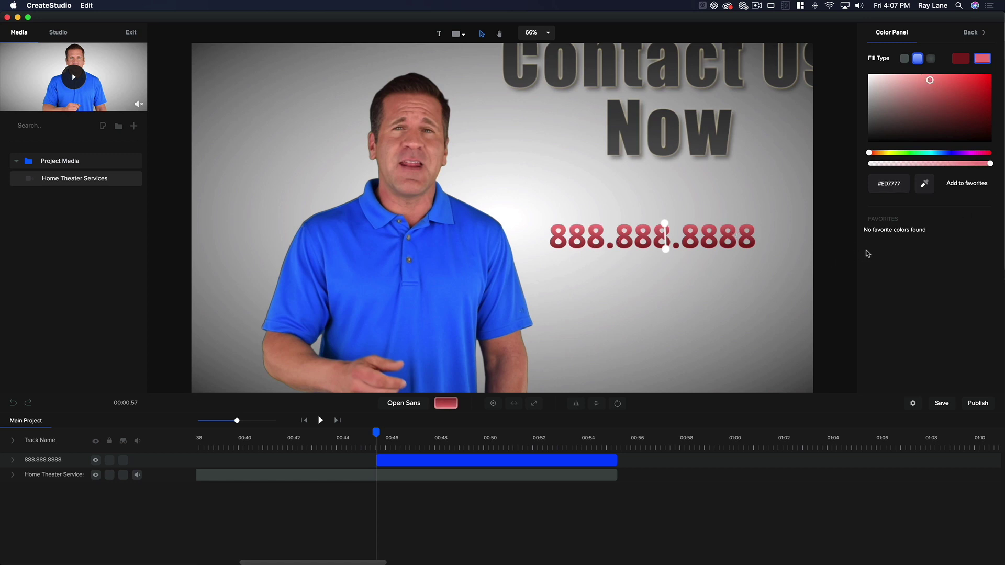
# Add an empty second line after the phone number and leave text editing
pyautogui.click(637, 242)
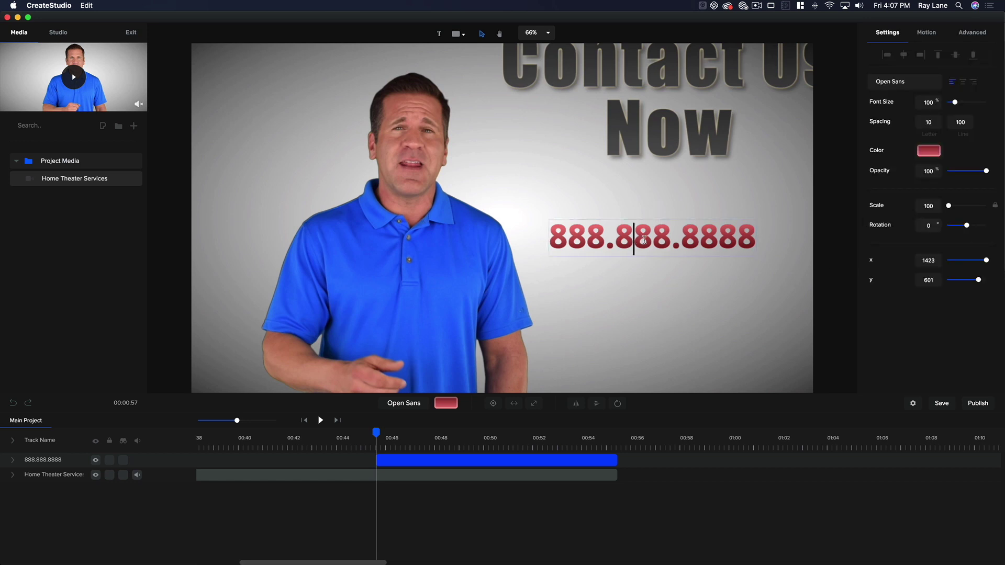
pyautogui.doubleClick(747, 240)
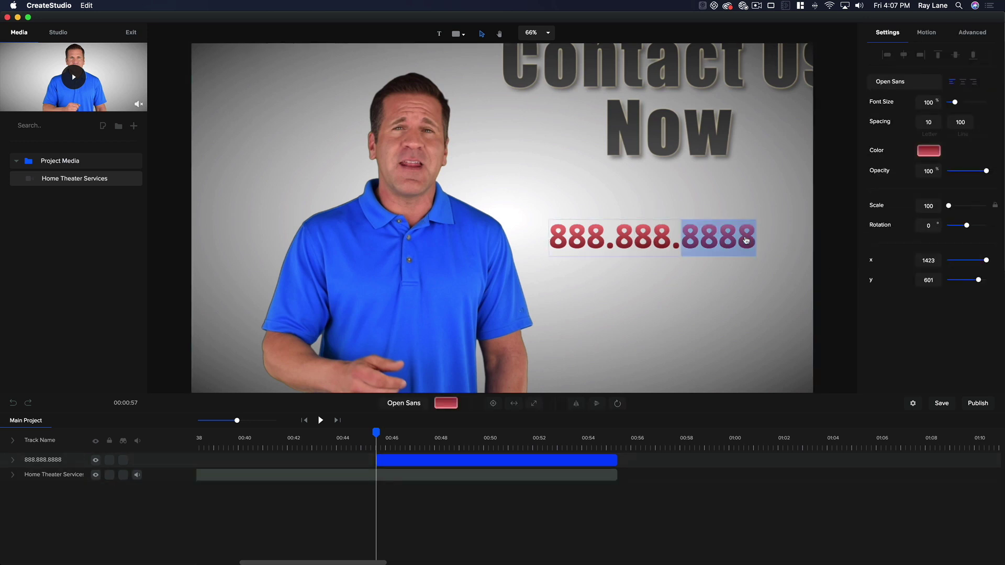
pyautogui.press('Right')
pyautogui.press('Return')
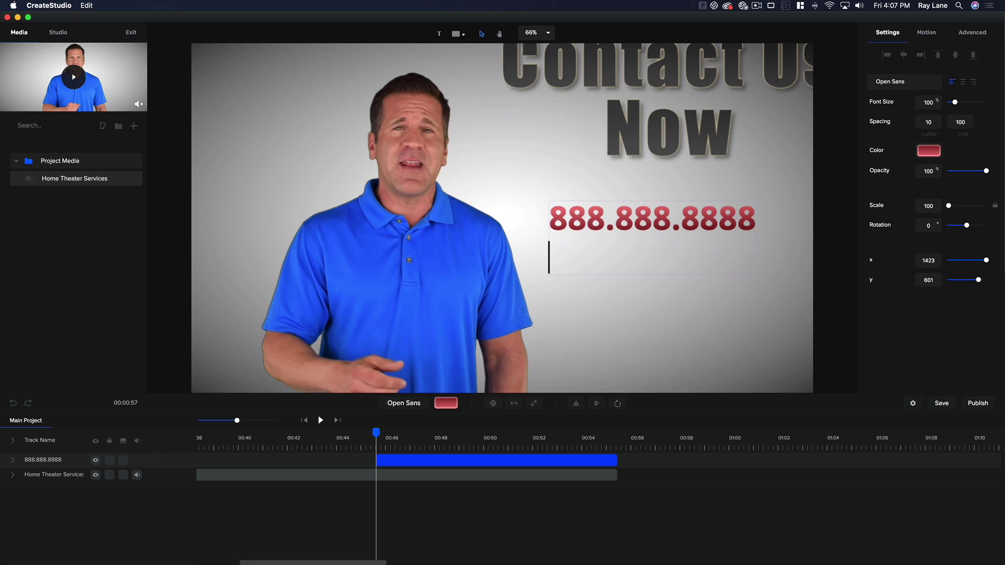
pyautogui.click(486, 99)
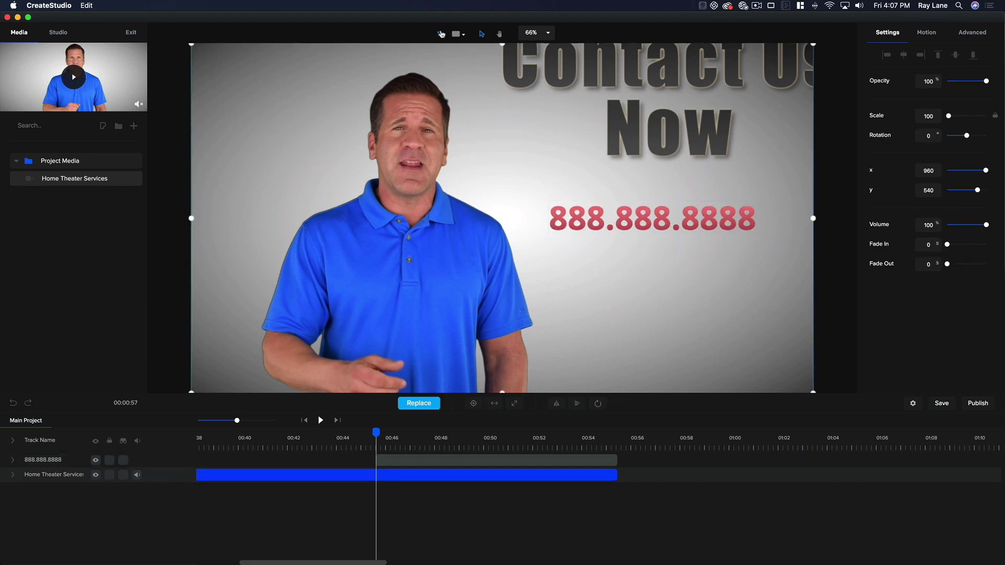
# Add a second text layer, place it directly below the phone number, and extend it to the end of the video clip
pyautogui.click(441, 34)
pyautogui.moveTo(518, 233); pyautogui.dragTo(665, 267)
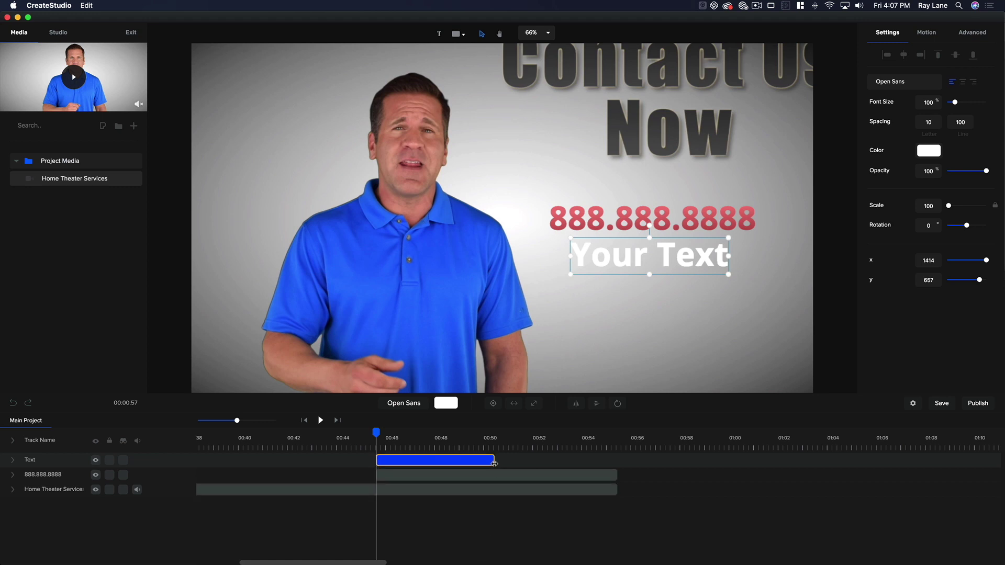
pyautogui.moveTo(495, 463); pyautogui.dragTo(617, 461)
pyautogui.click(644, 461)
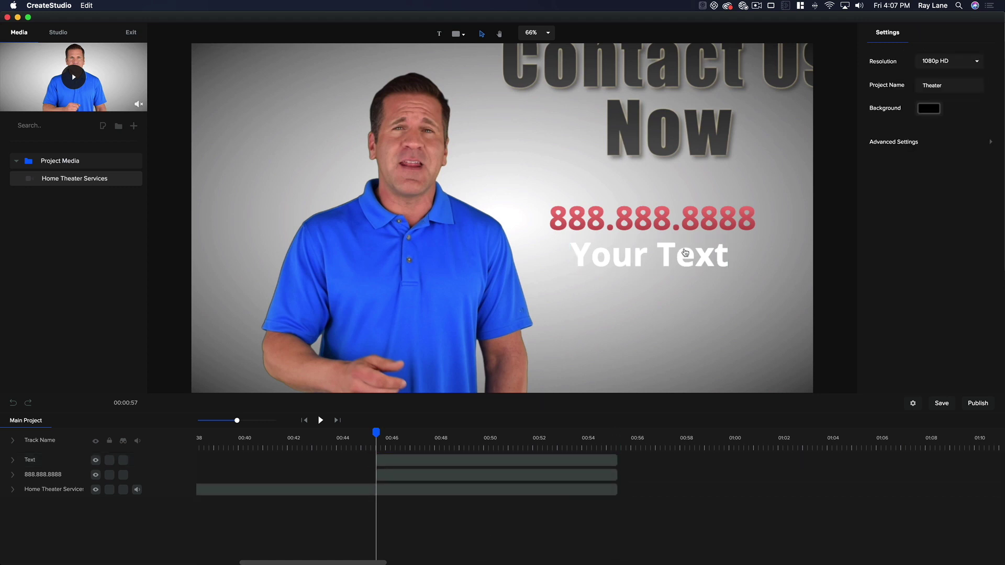
pyautogui.click(686, 253)
pyautogui.click(674, 250)
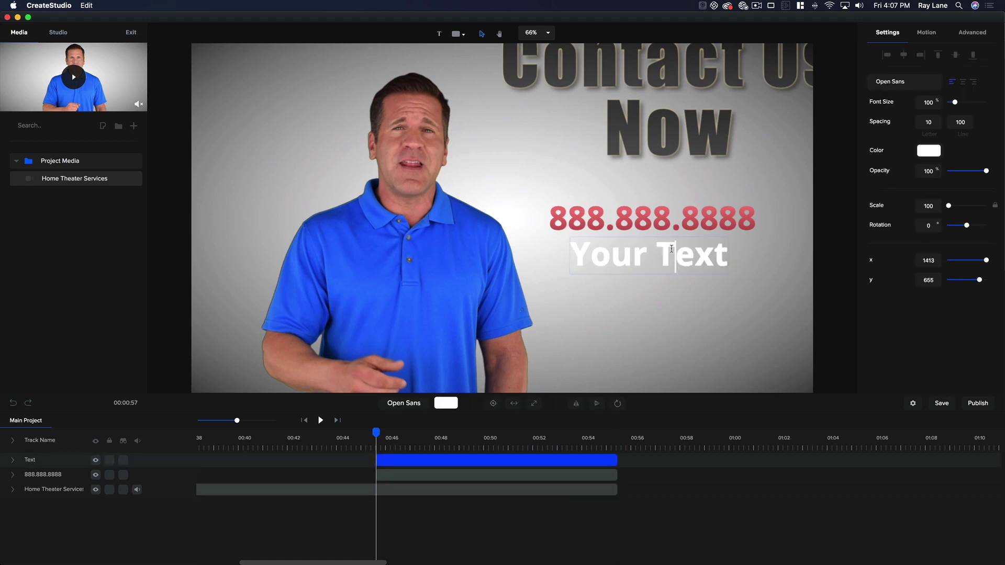
pyautogui.press('super+a')
pyautogui.write('www.website.com')
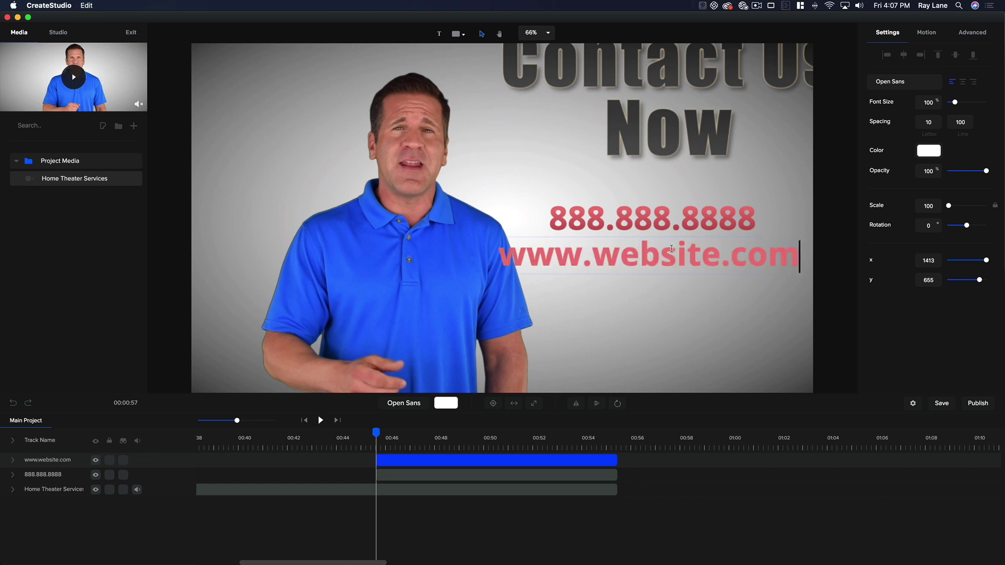
pyautogui.click(592, 259)
pyautogui.press('super+a')
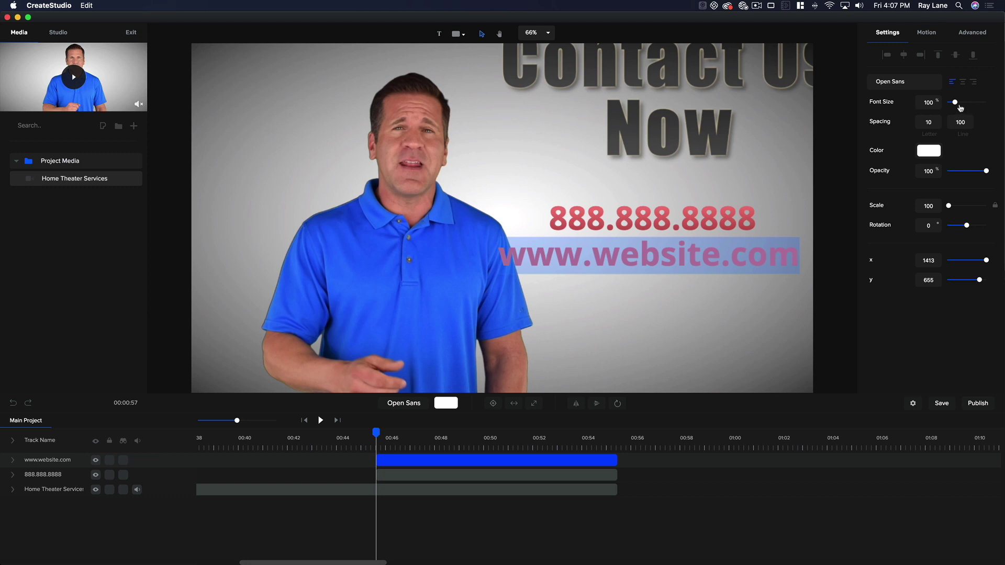
pyautogui.moveTo(955, 102); pyautogui.dragTo(953, 104)
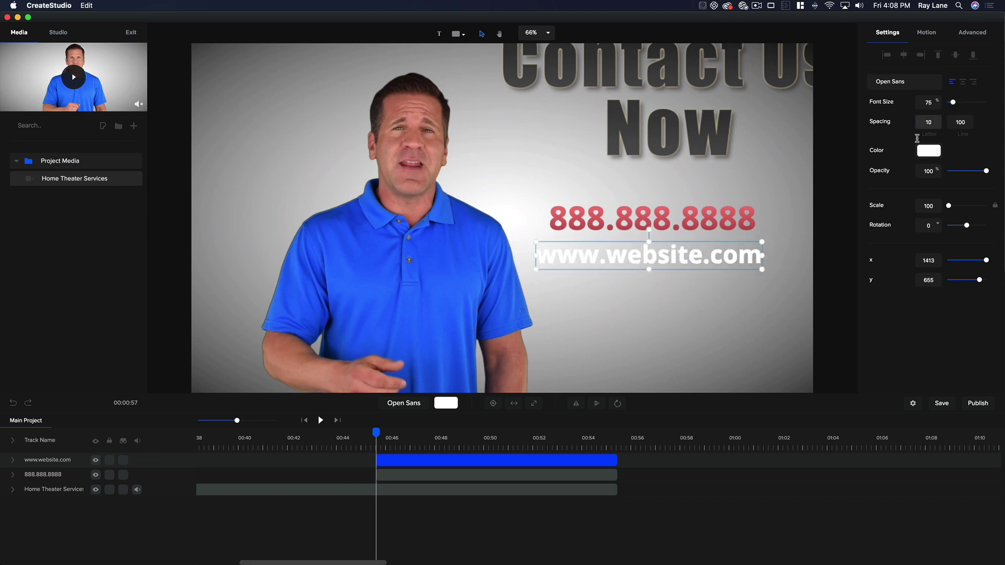
# Give the website text a linear gradient fill from #7D2B2B to #FB5959
pyautogui.click(931, 152)
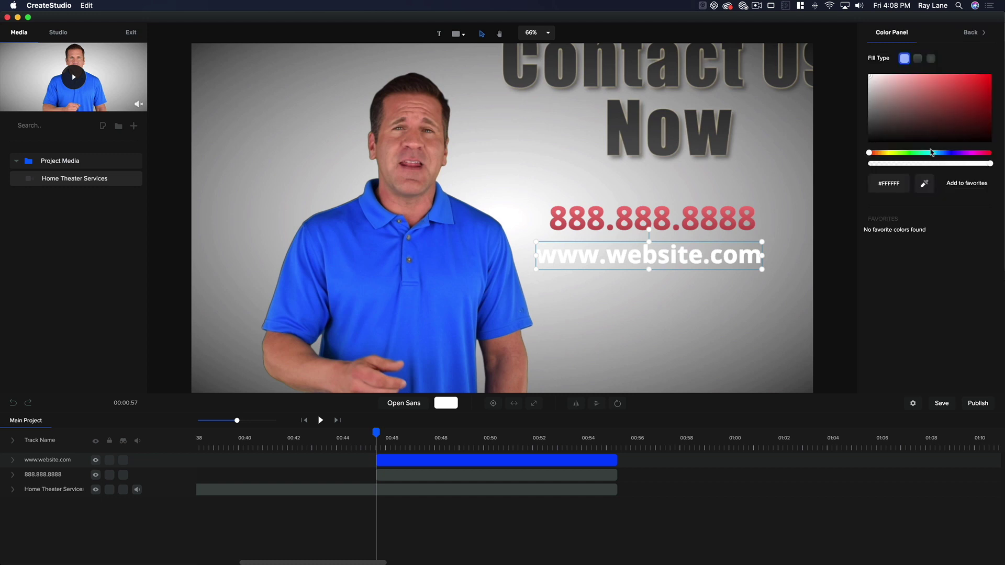
pyautogui.click(918, 59)
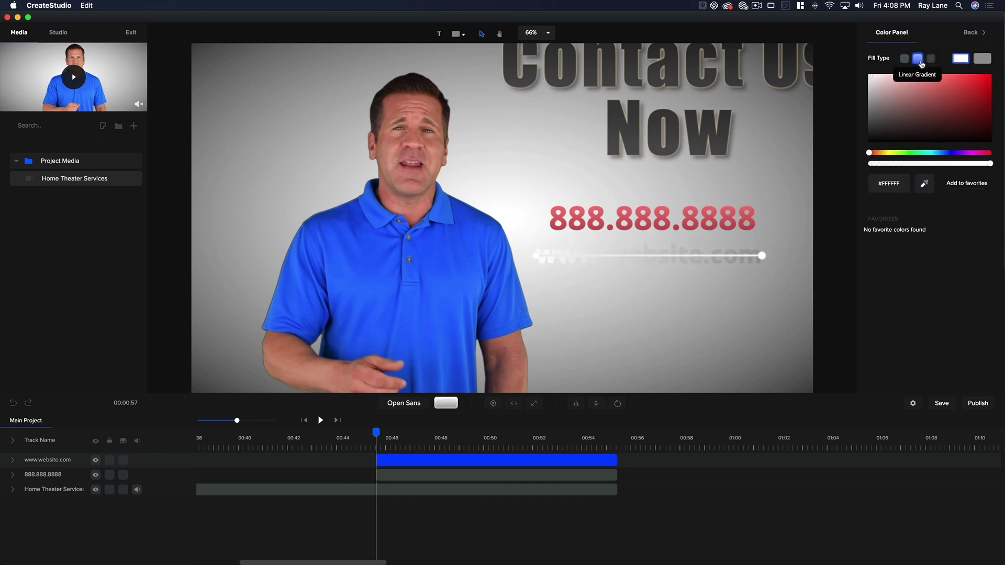
pyautogui.click(950, 110)
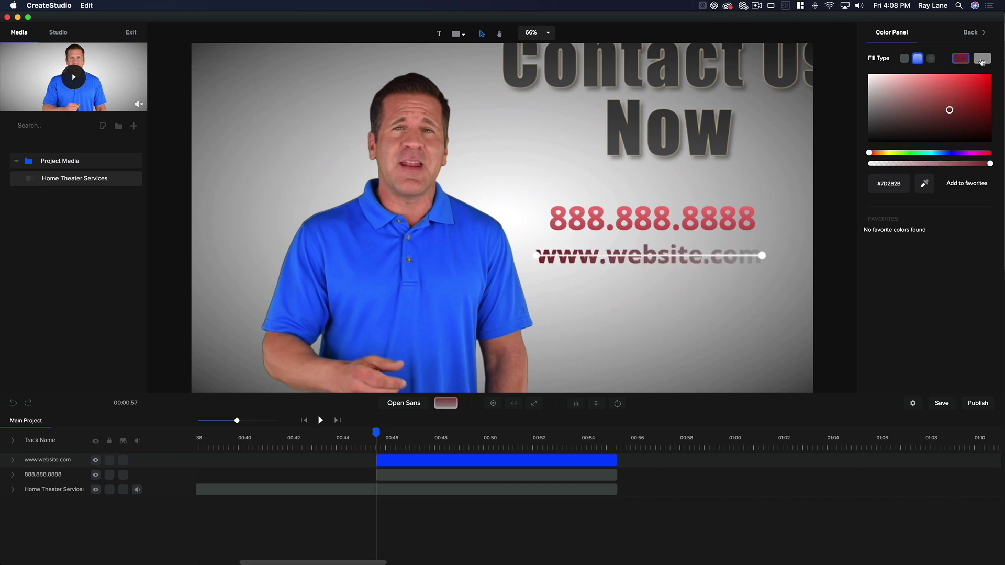
pyautogui.click(982, 59)
pyautogui.moveTo(930, 93); pyautogui.dragTo(947, 79)
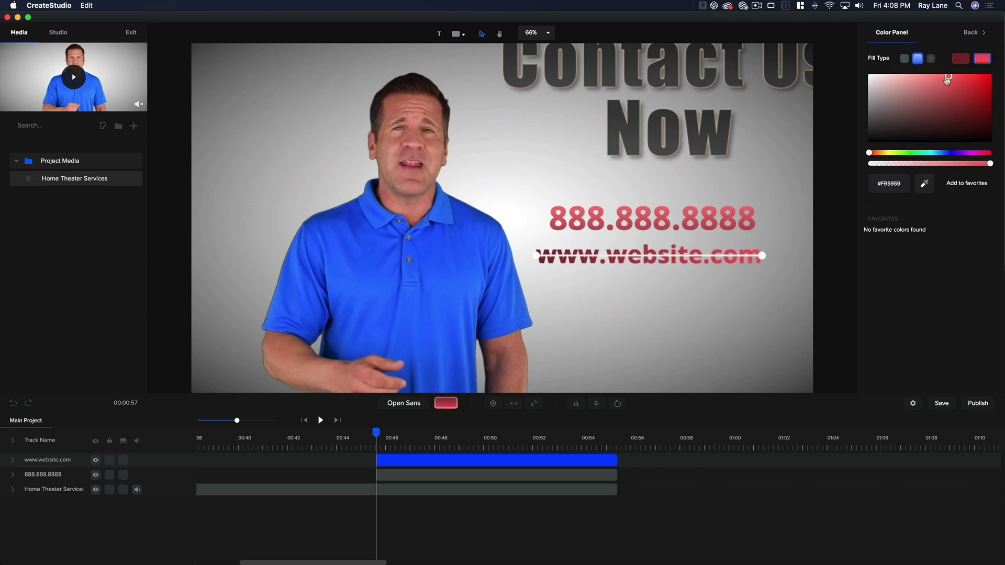
# Reposition the website text to about x 1420, y 660 and reopen its gradient color settings
pyautogui.click(763, 256)
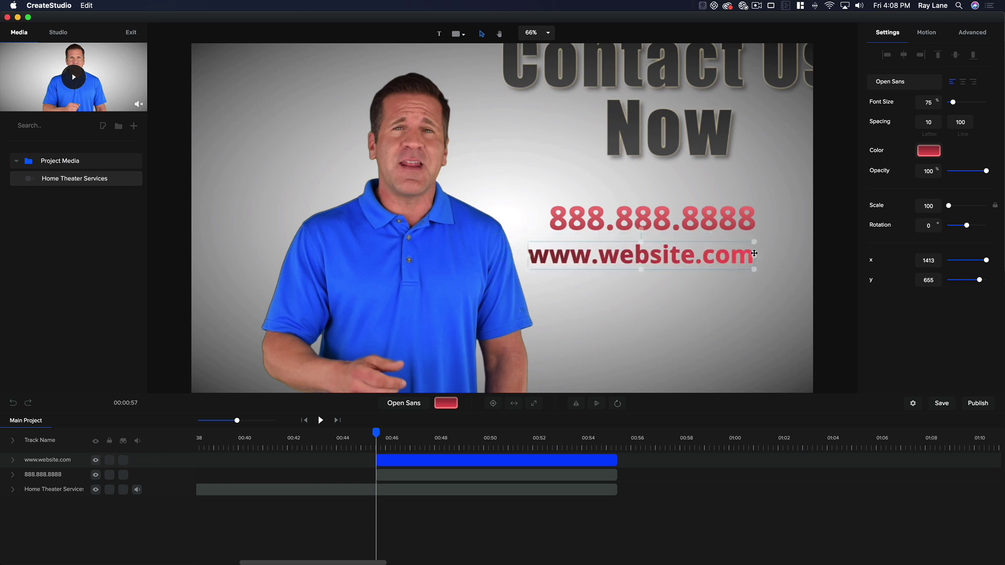
pyautogui.doubleClick(707, 259)
pyautogui.press('Right')
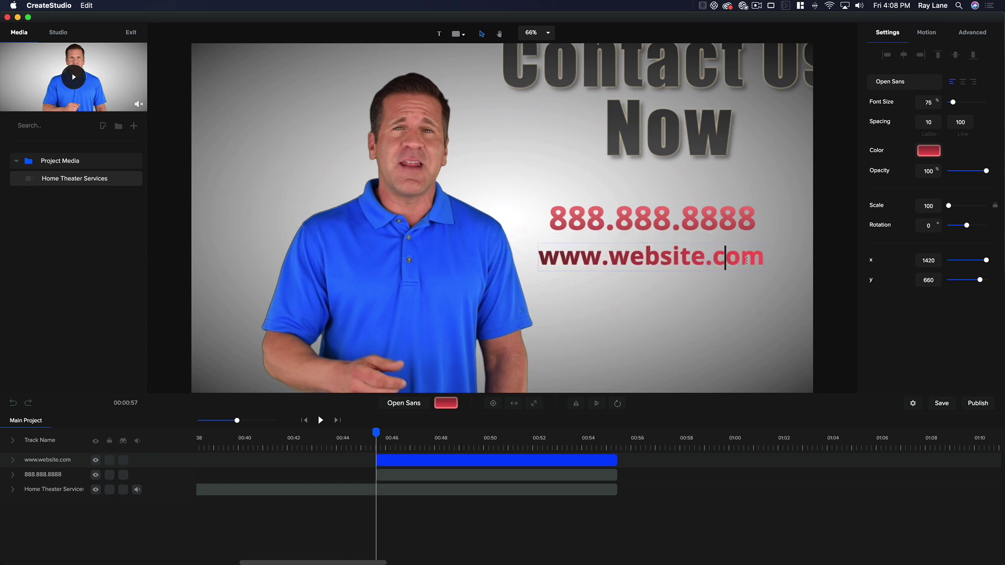
pyautogui.click(928, 151)
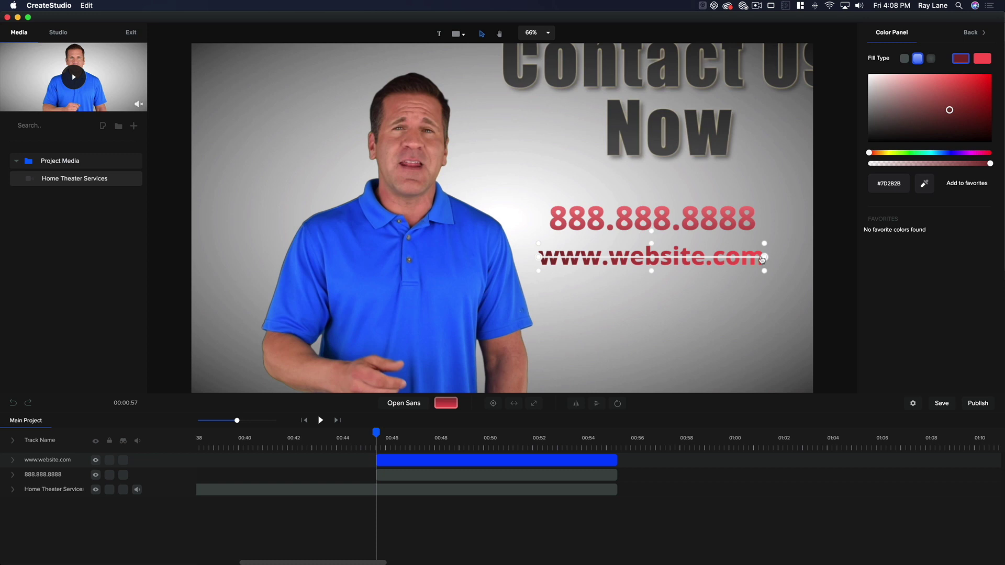
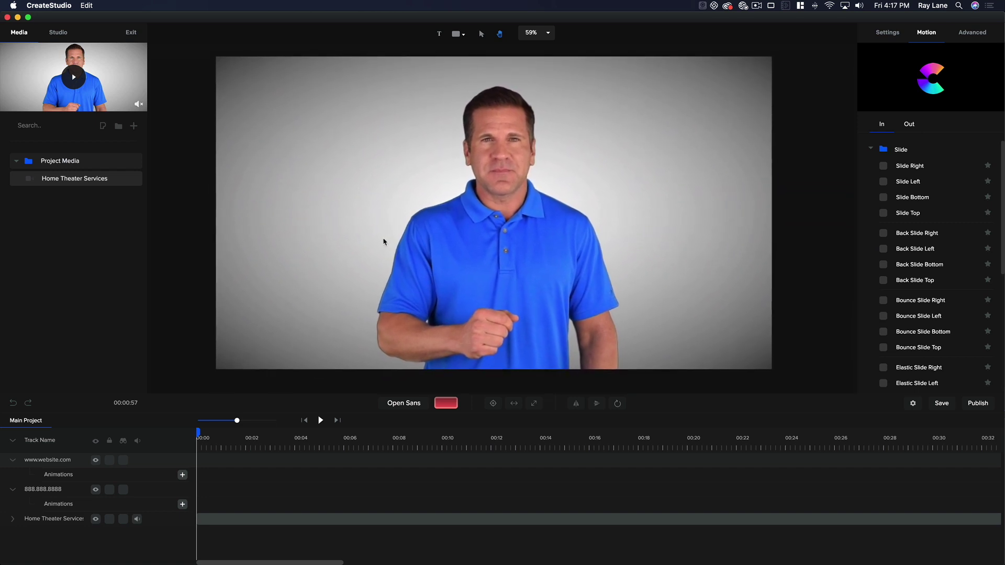
# Add a plain rectangle shape, fit it to the full frame width, and flatten it into a thin bar along the video's bottom edge
pyautogui.click(483, 34)
pyautogui.click(459, 35)
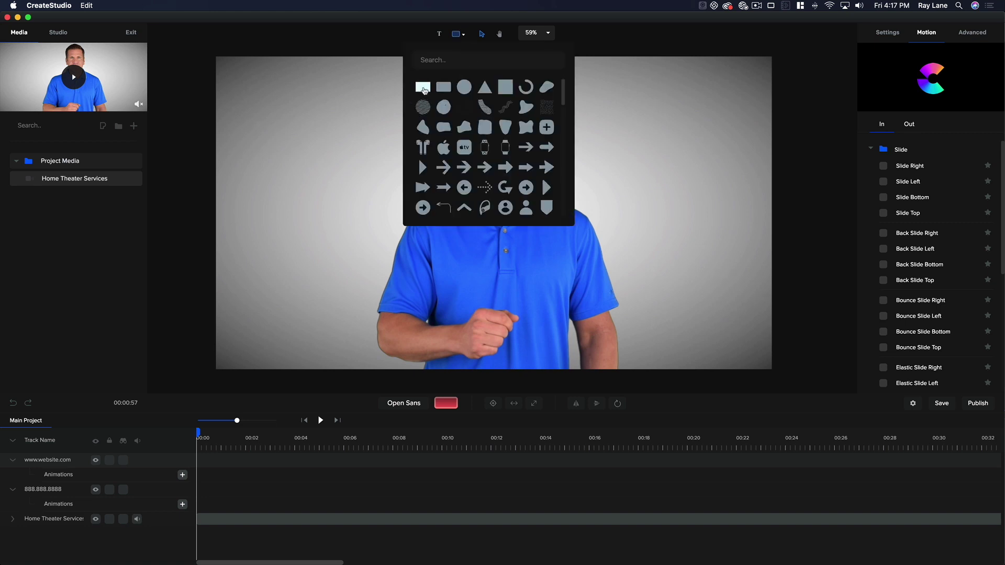
pyautogui.scroll(-10, 491, 145)
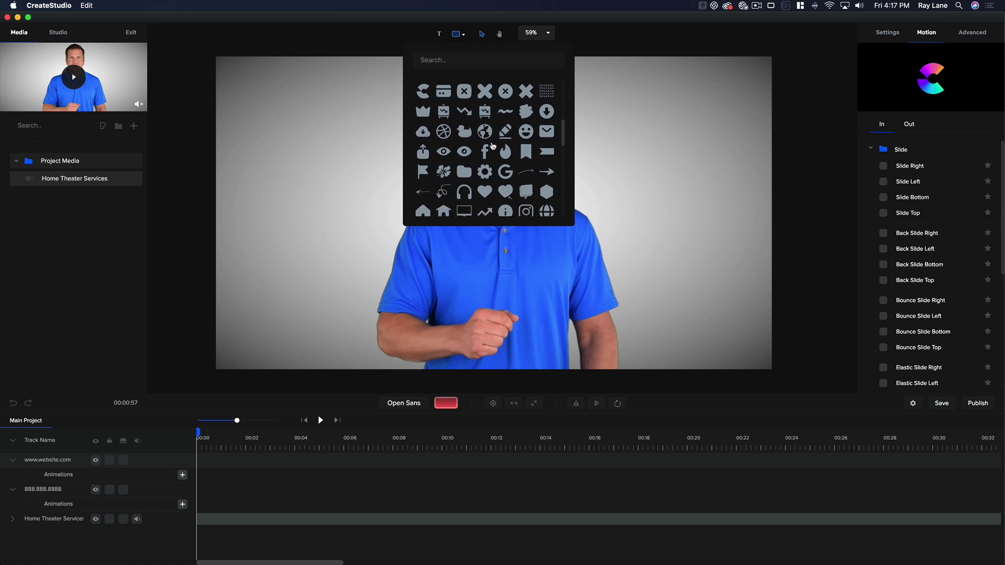
pyautogui.scroll(10, 493, 146)
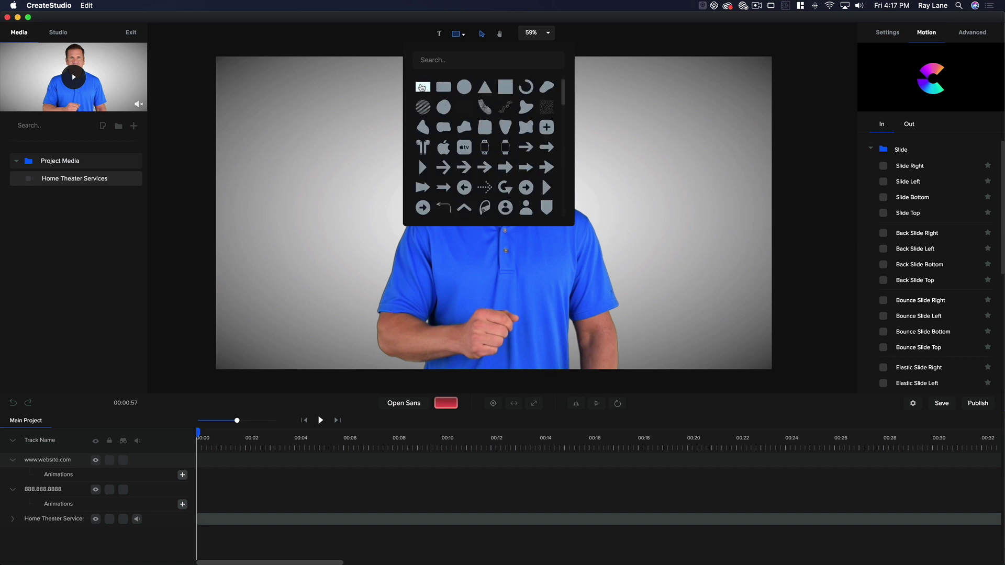
pyautogui.click(422, 87)
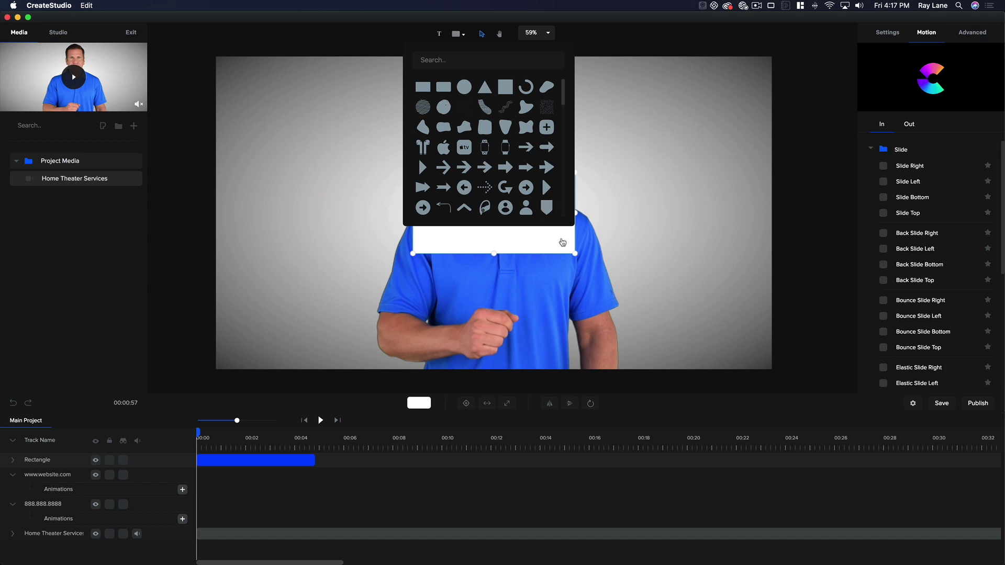
pyautogui.click(563, 242)
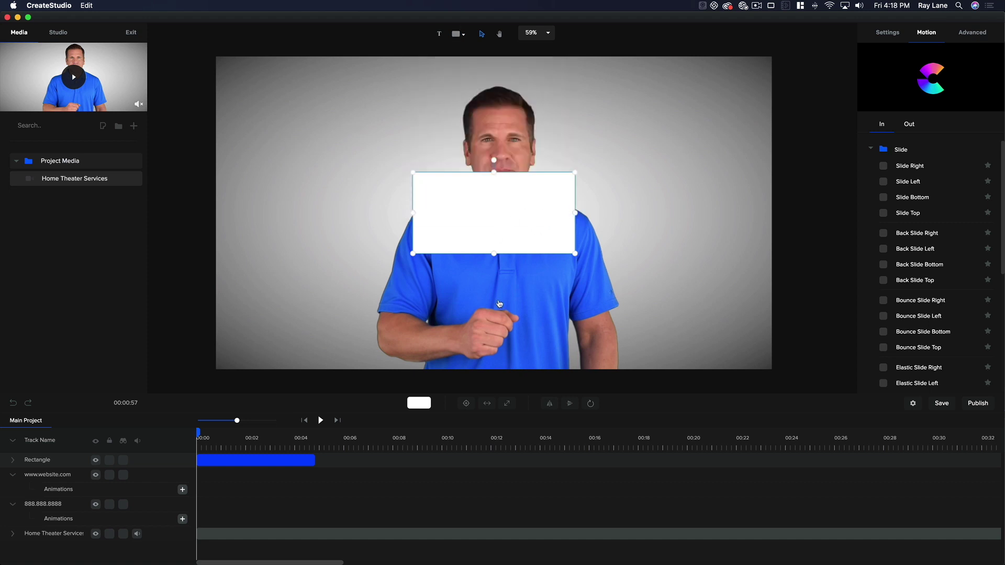
pyautogui.click(487, 403)
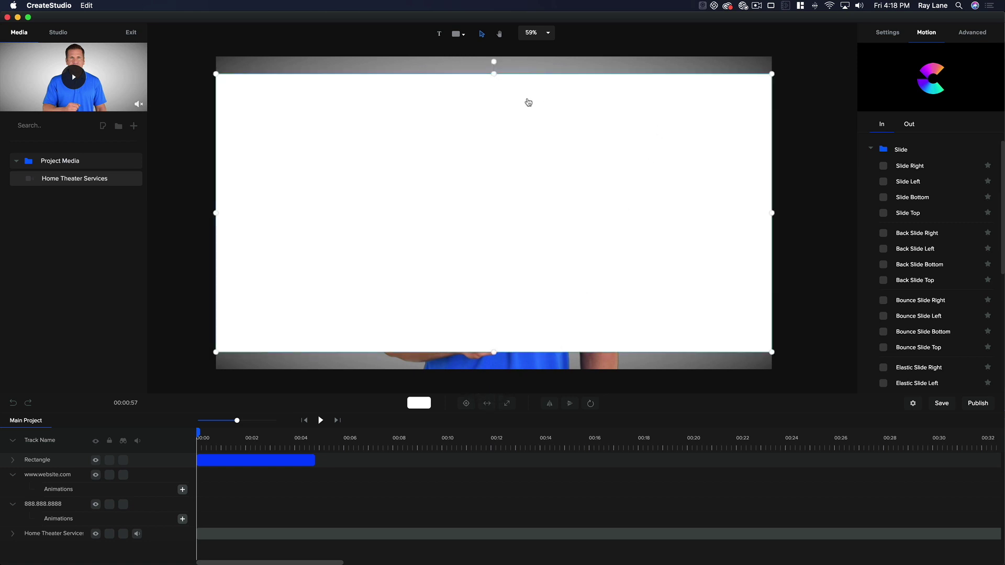
pyautogui.moveTo(494, 75); pyautogui.dragTo(547, 356)
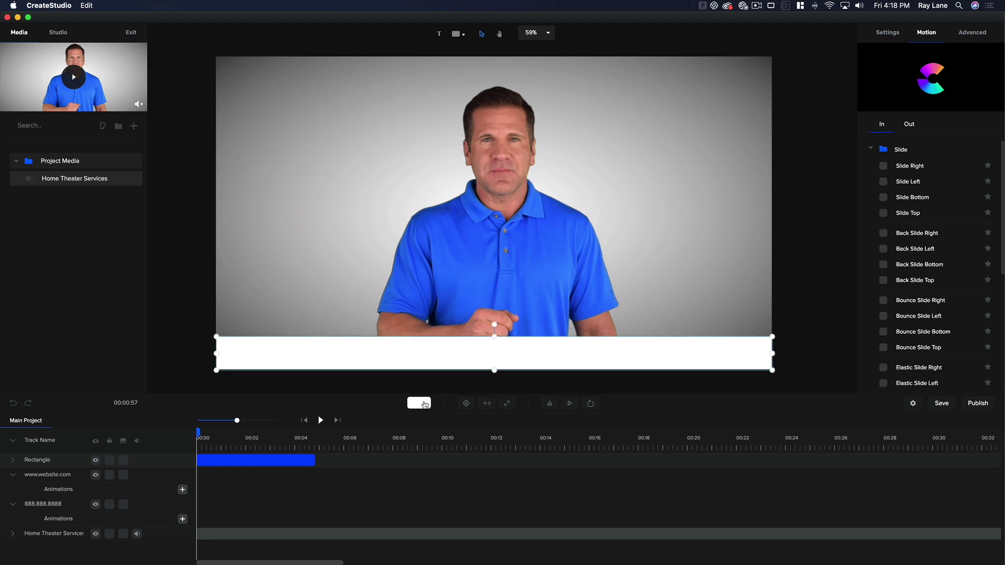
# Give the bottom bar a linear gradient fill from #000000 to the semi-transparent gray #969696A1
pyautogui.click(425, 404)
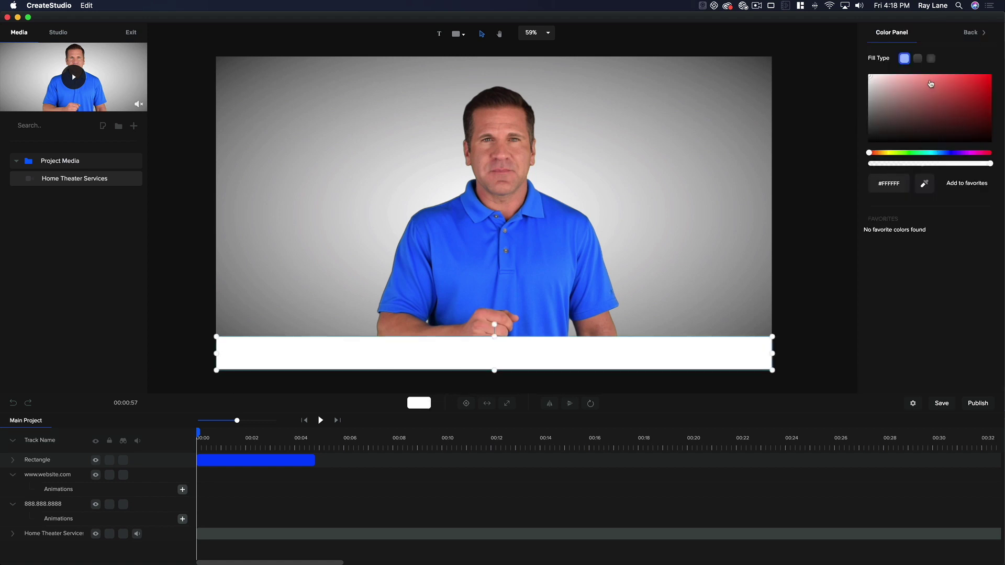
pyautogui.moveTo(936, 93); pyautogui.dragTo(975, 150)
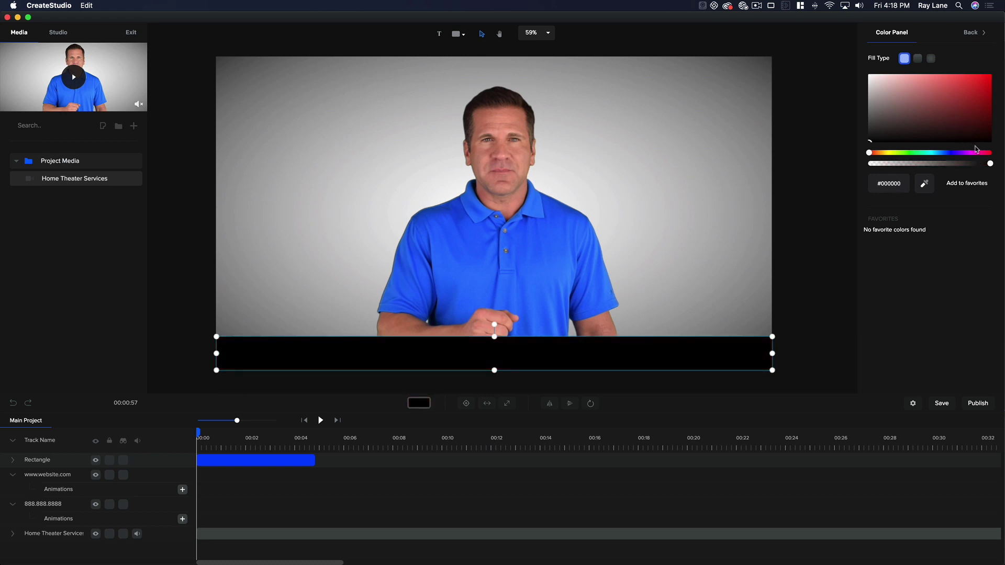
pyautogui.click(918, 58)
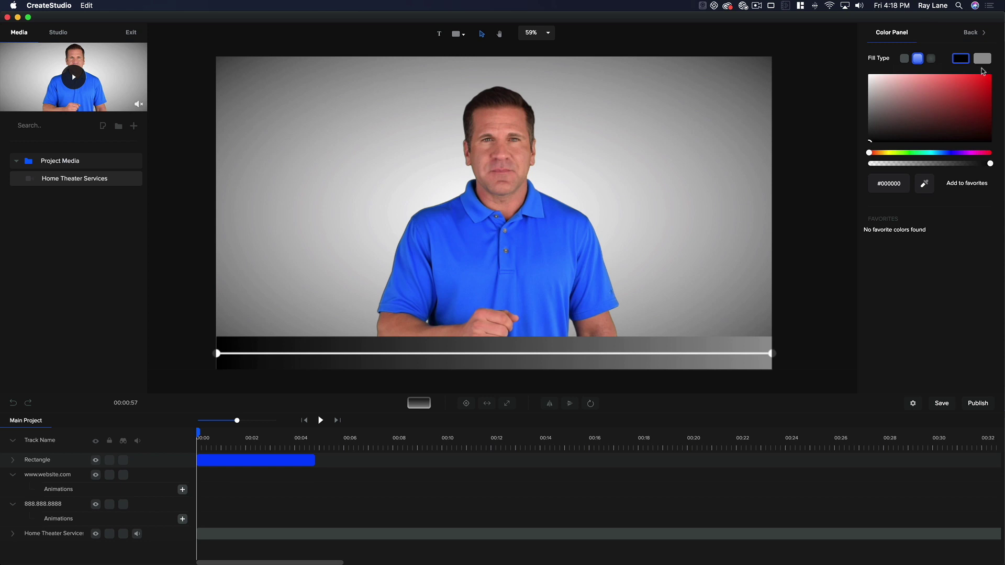
pyautogui.click(983, 61)
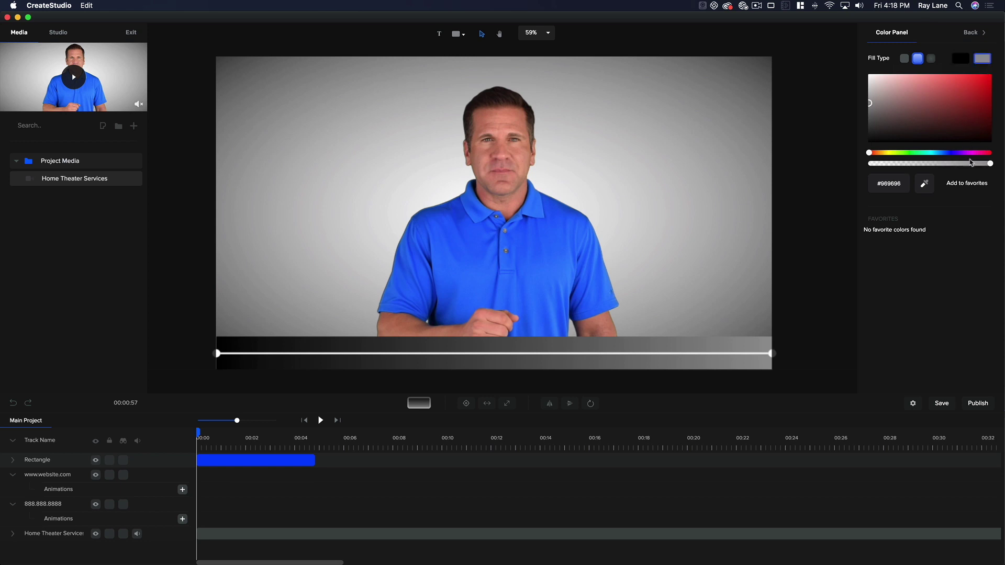
pyautogui.moveTo(991, 167); pyautogui.dragTo(947, 167)
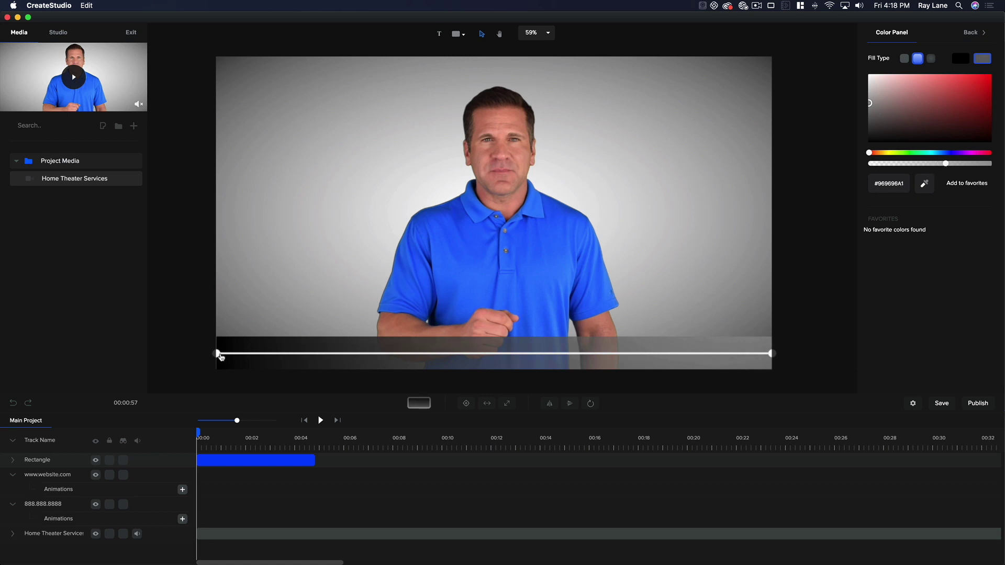
# Turn the bar's gradient vertical, with the black end at its upper edge and the gray end just below the frame
pyautogui.moveTo(214, 355)
pyautogui.mouseDown()
pyautogui.moveTo(248, 353)
pyautogui.moveTo(218, 353)
pyautogui.mouseUp()
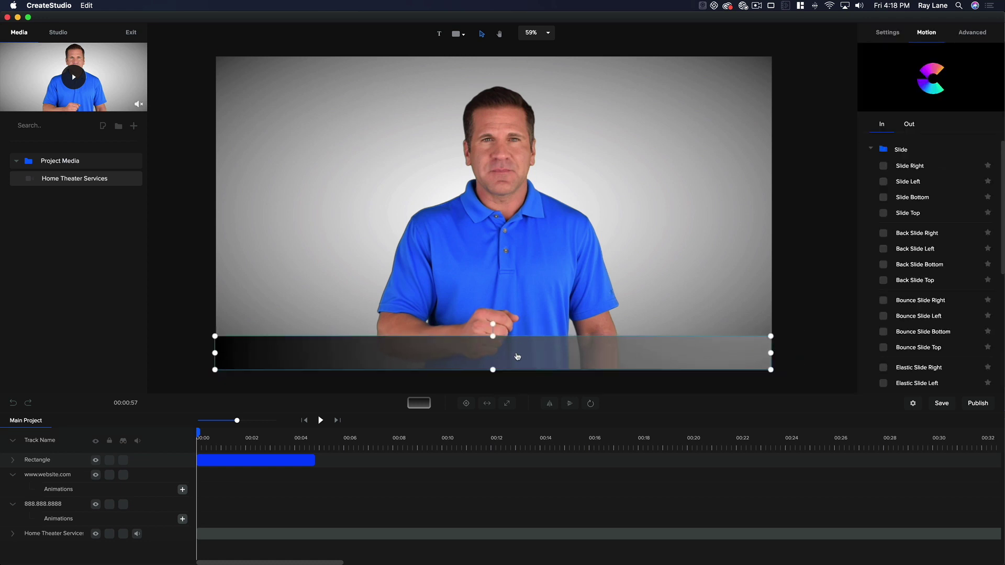
pyautogui.click(890, 34)
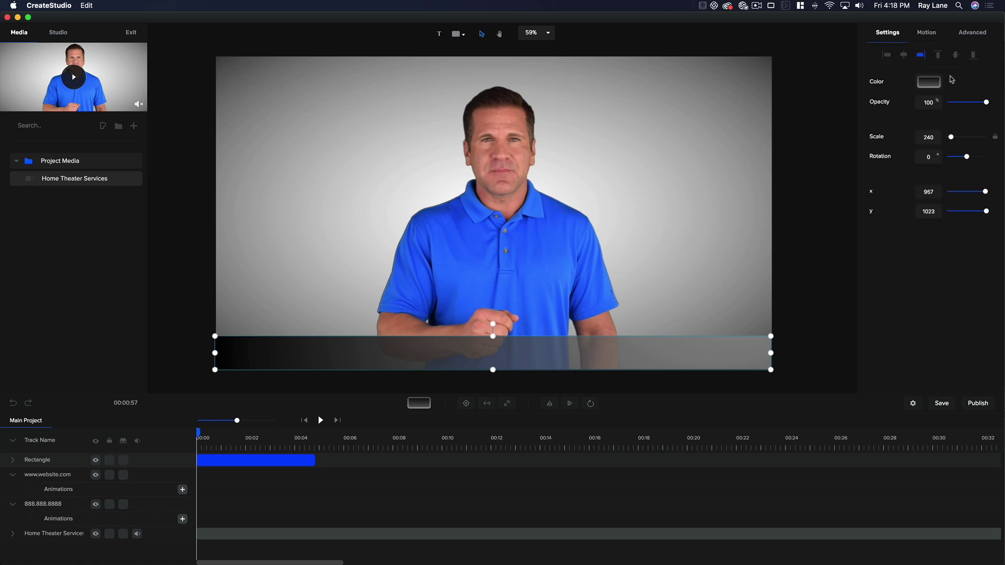
pyautogui.click(930, 83)
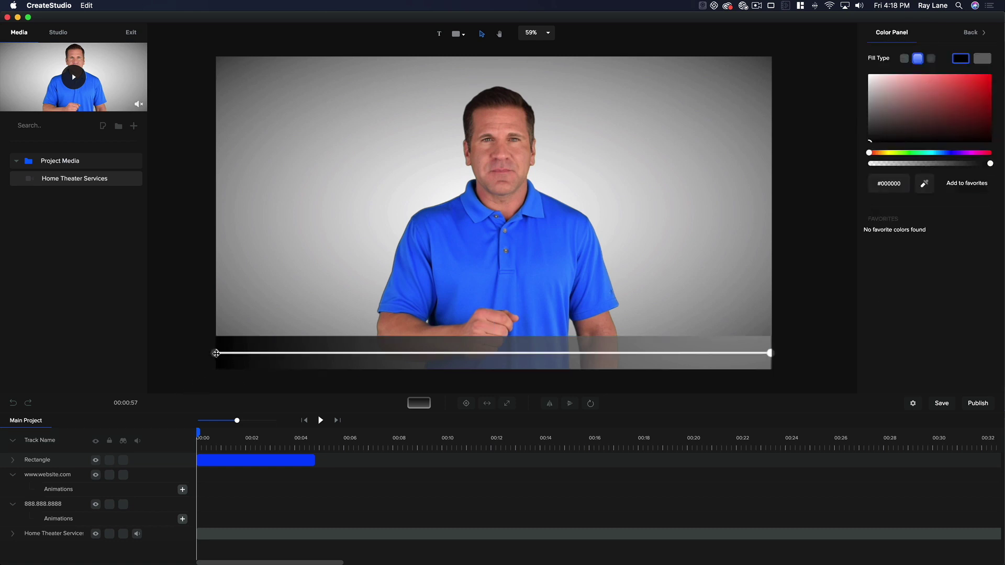
pyautogui.moveTo(216, 353); pyautogui.dragTo(471, 336)
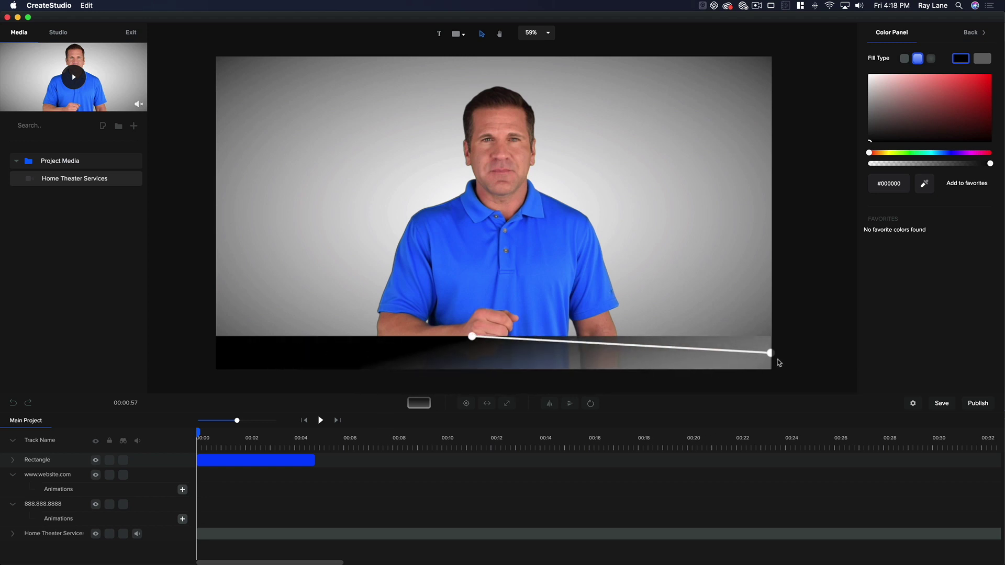
pyautogui.moveTo(770, 353); pyautogui.dragTo(473, 378)
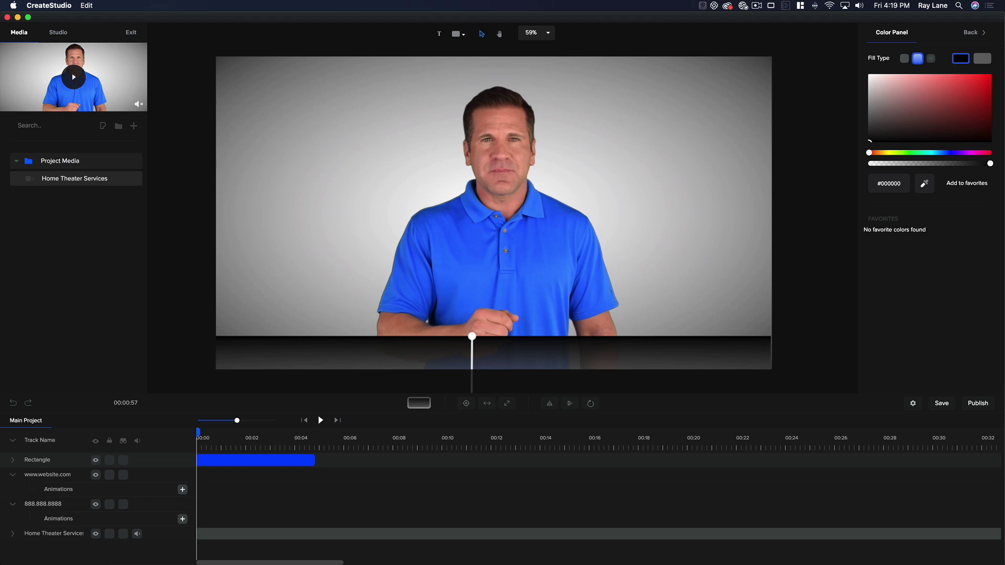
pyautogui.click(972, 36)
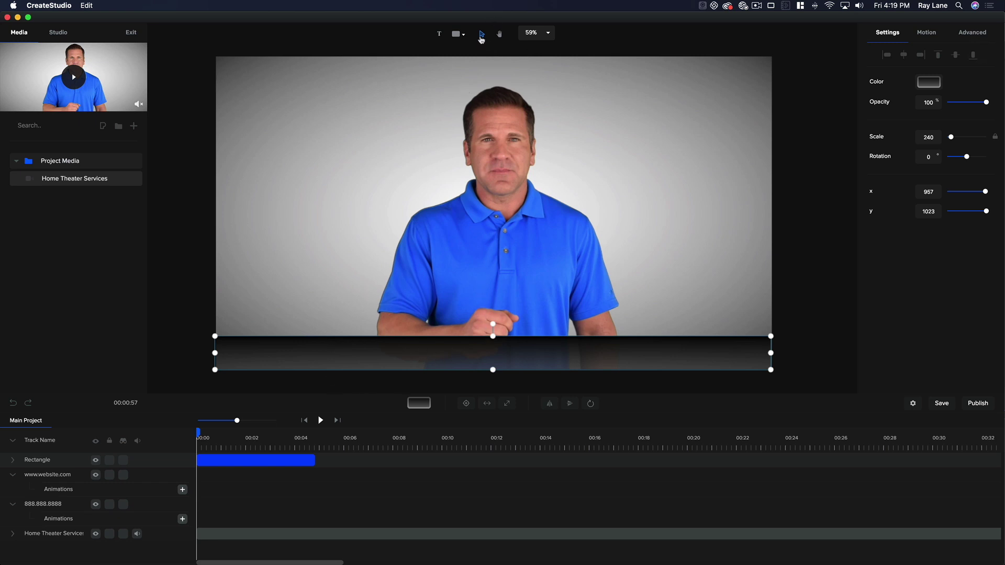
# Add a text layer on the bottom bar at about x 533, y 1026 and set its font size to 56%
pyautogui.click(441, 36)
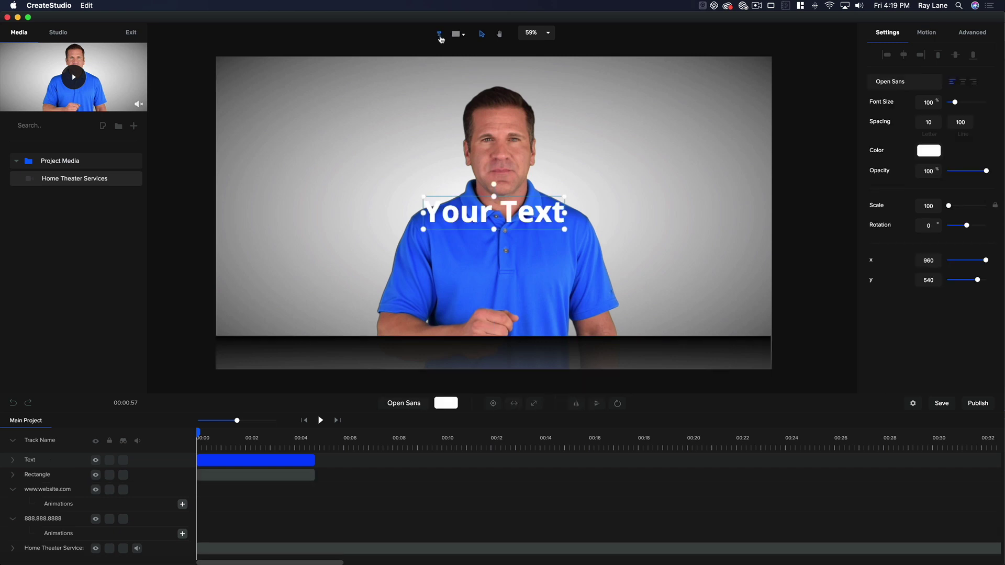
pyautogui.moveTo(519, 201); pyautogui.dragTo(393, 344)
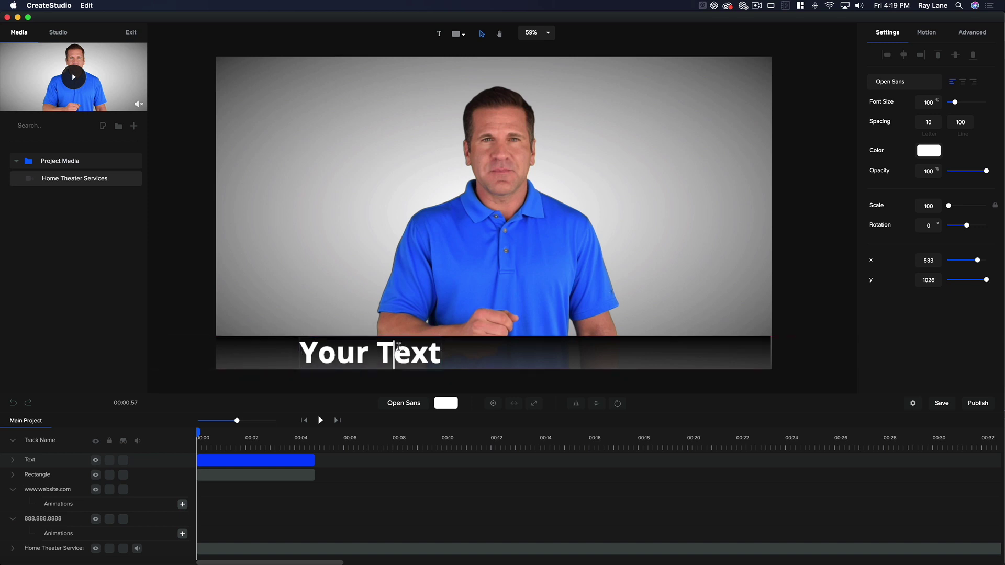
pyautogui.doubleClick(396, 347)
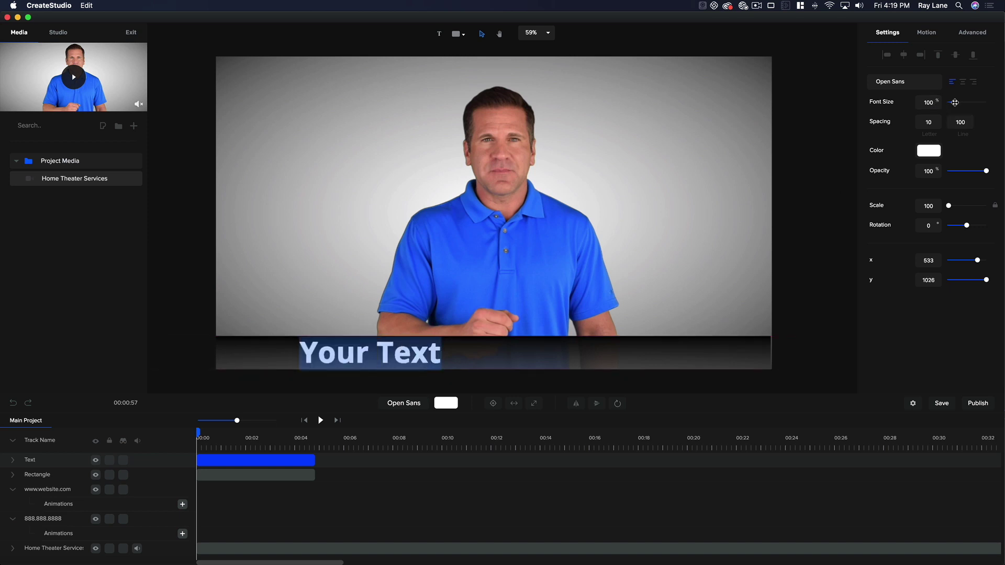
pyautogui.moveTo(957, 103); pyautogui.dragTo(954, 103)
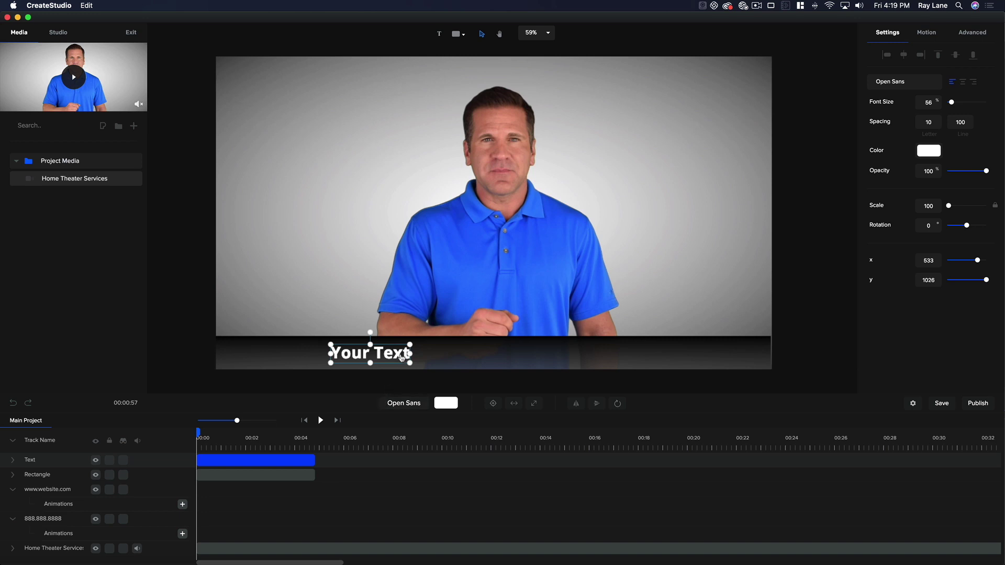
pyautogui.doubleClick(401, 357)
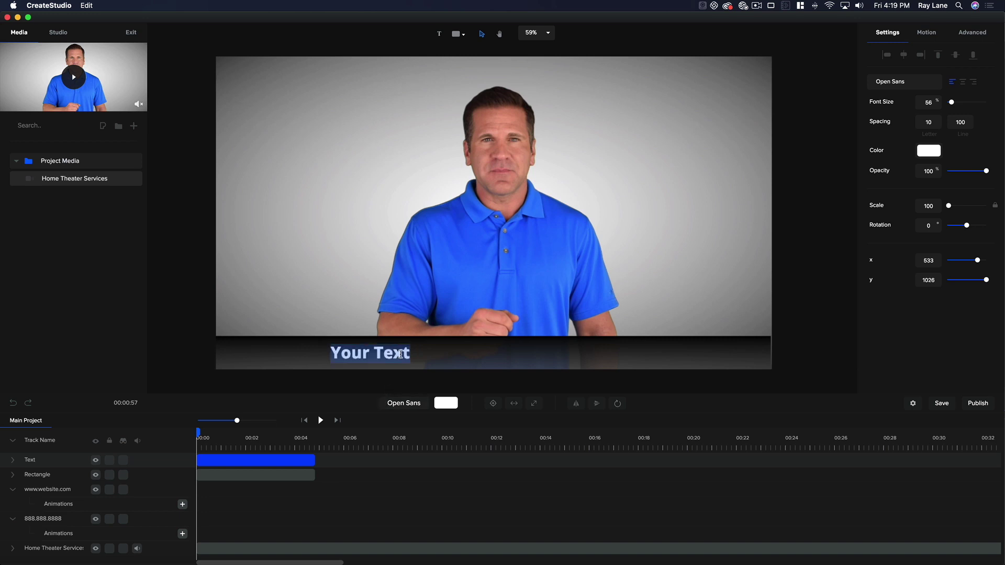
pyautogui.write('888.888.')
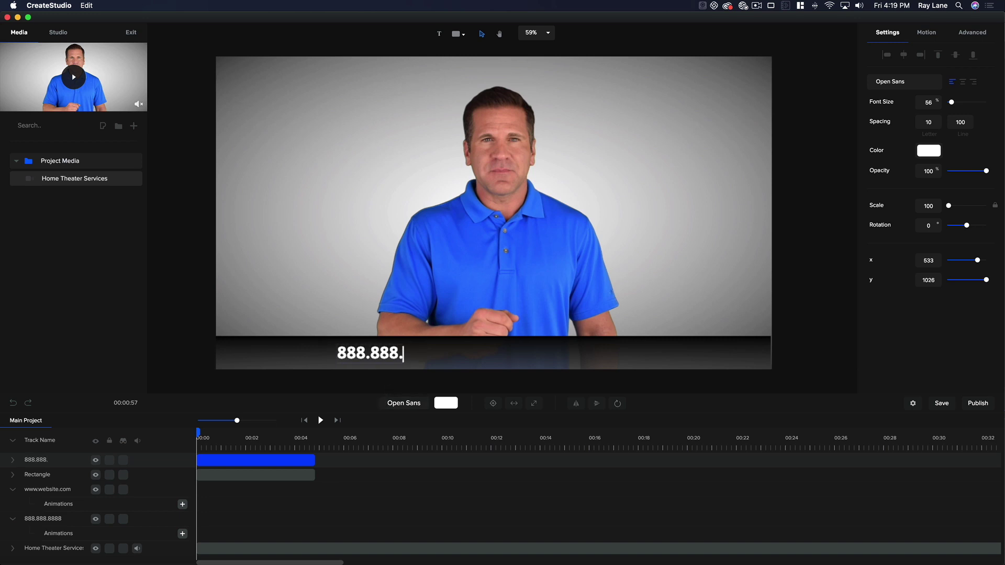
pyautogui.write('8888')
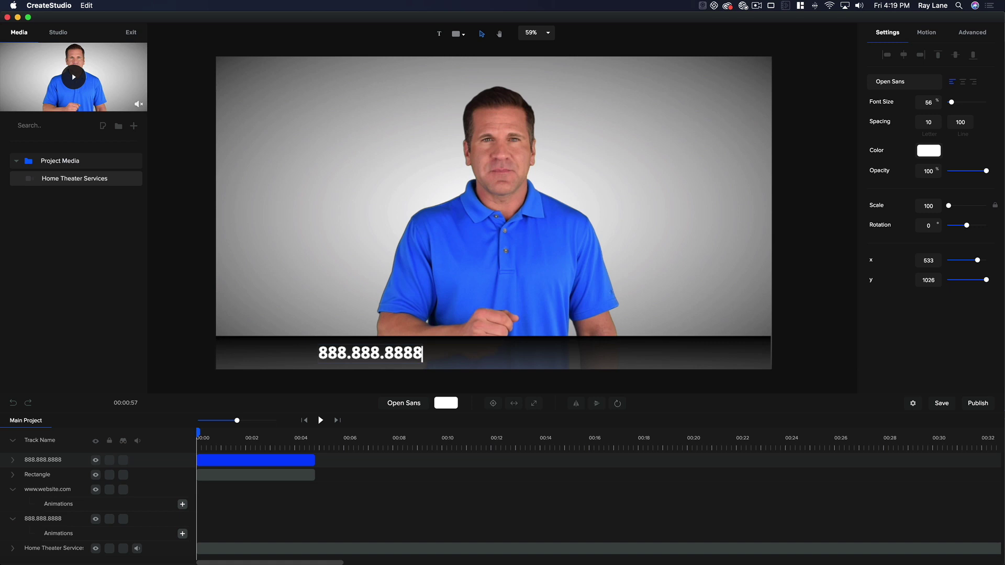
pyautogui.press('Escape')
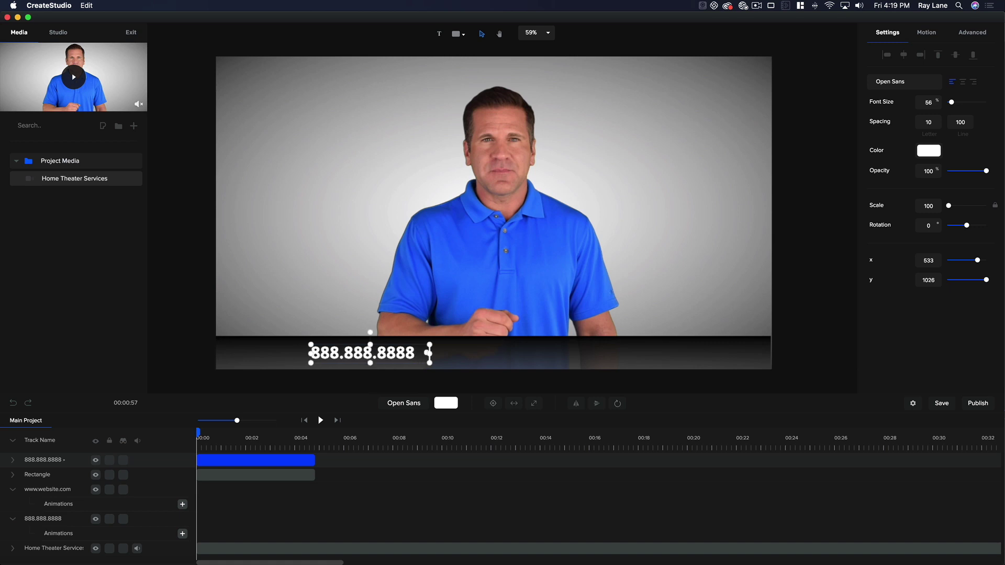
pyautogui.write('•')
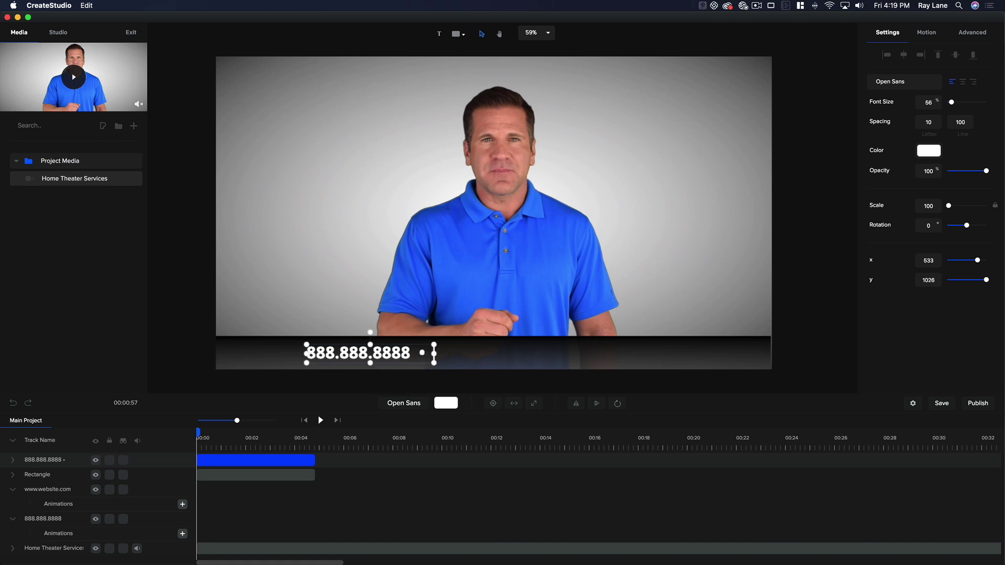
pyautogui.write(' www')
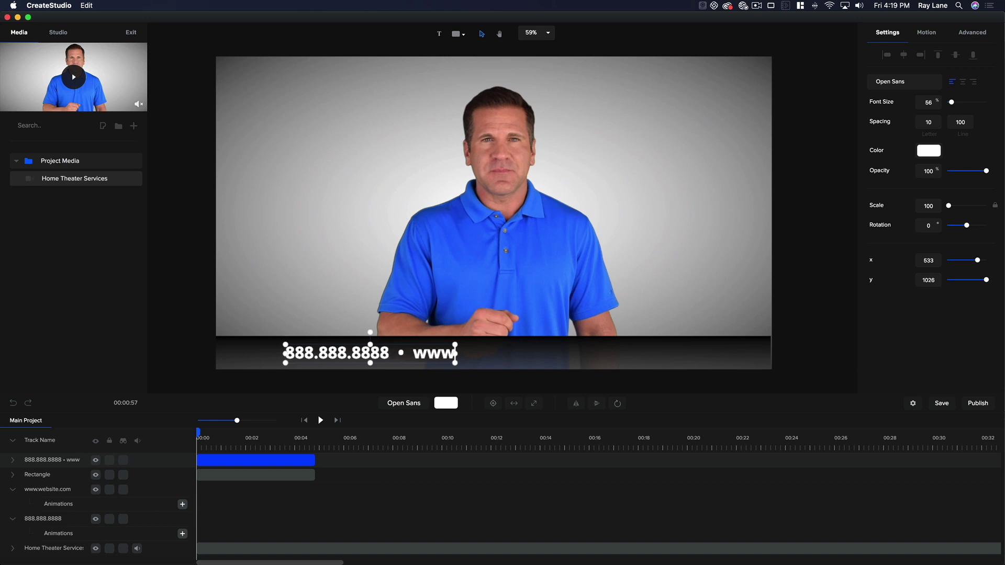
pyautogui.write('.websi')
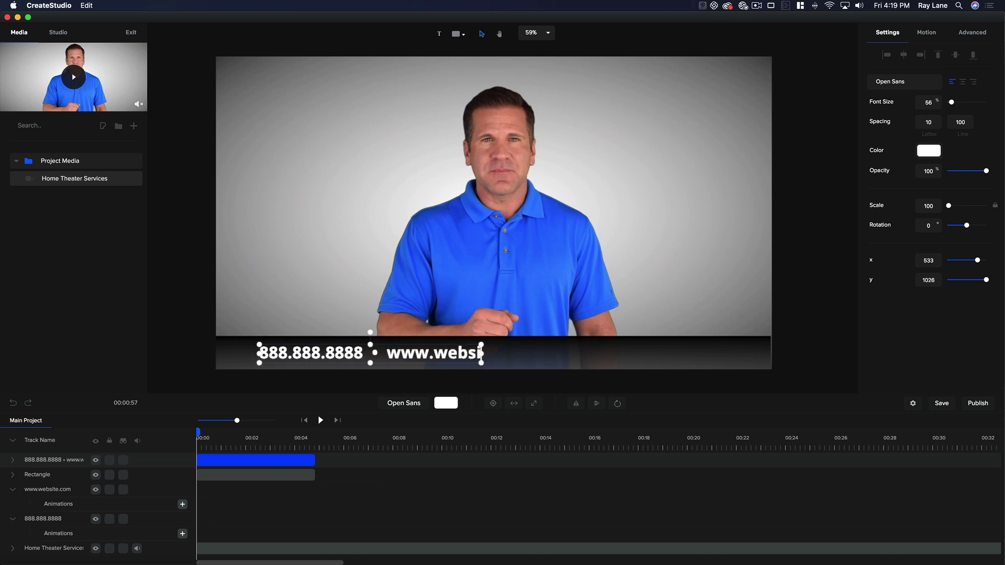
pyautogui.write('te.com')
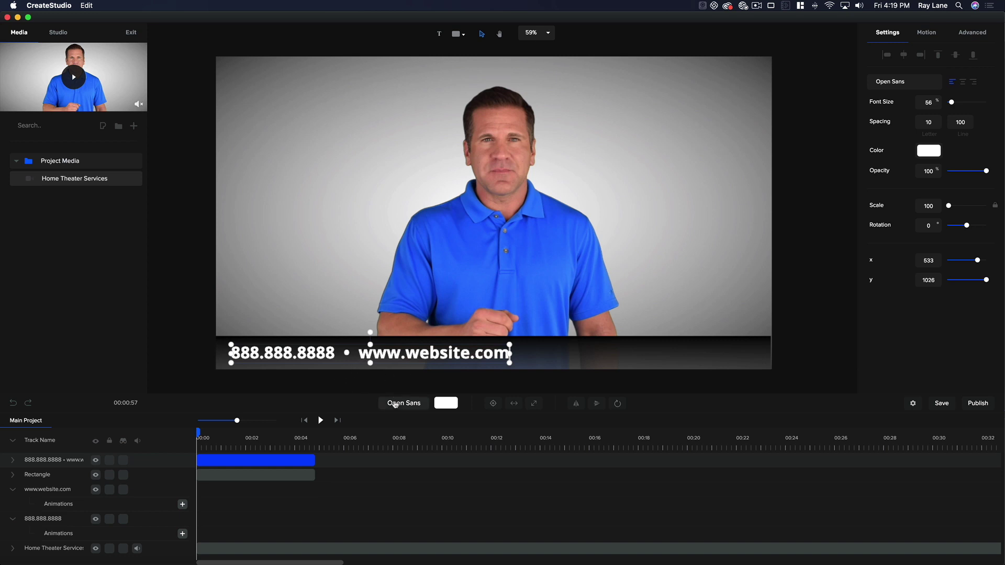
# Move the contact text toward the middle of the bar and align it to the frame's horizontal and vertical center
pyautogui.click(400, 403)
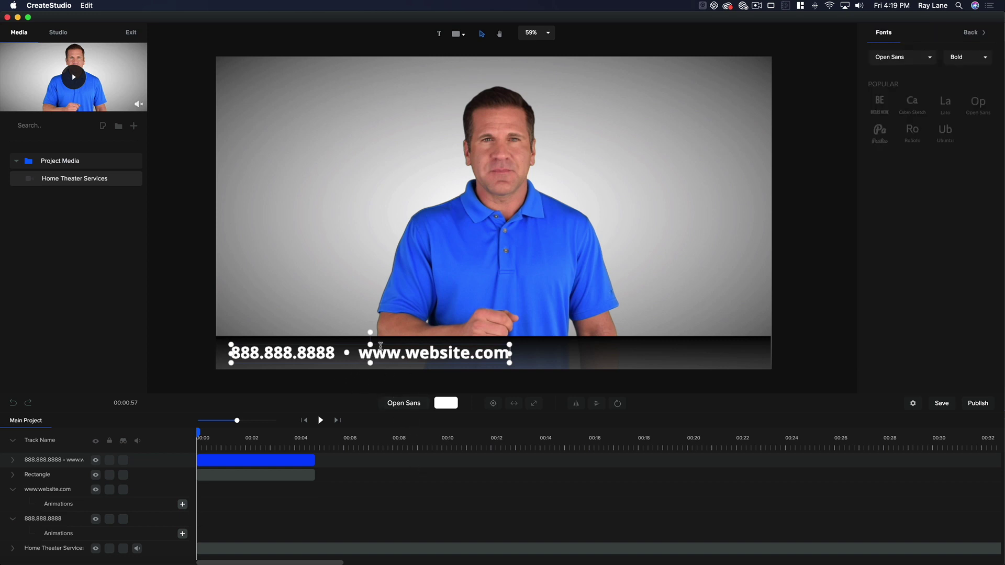
pyautogui.click(376, 254)
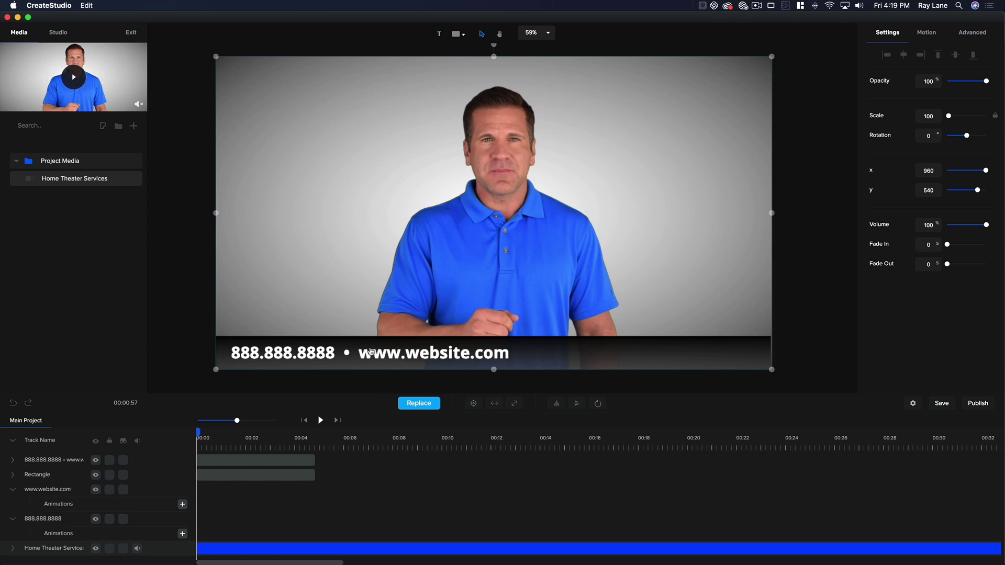
pyautogui.moveTo(371, 350); pyautogui.dragTo(499, 349)
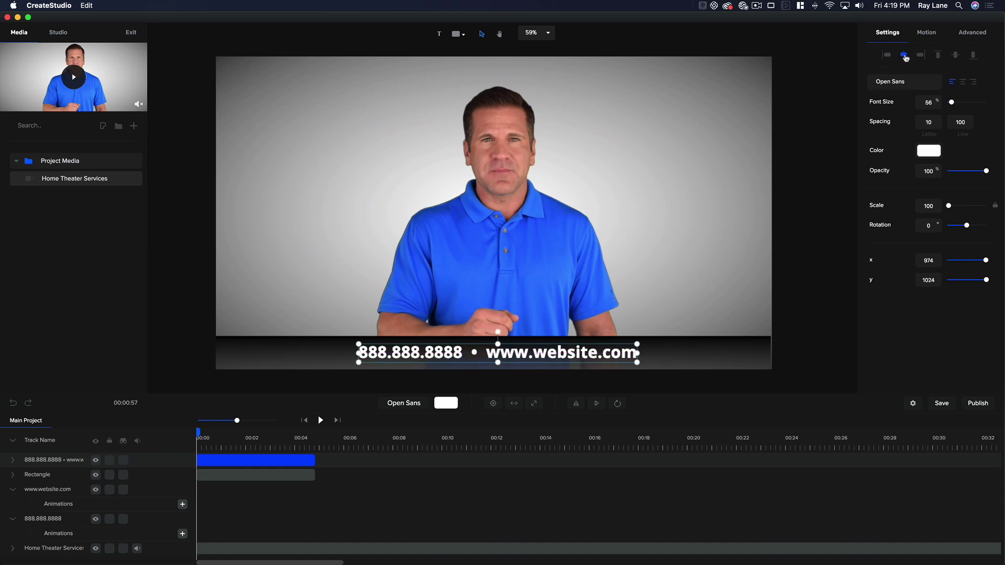
pyautogui.click(905, 55)
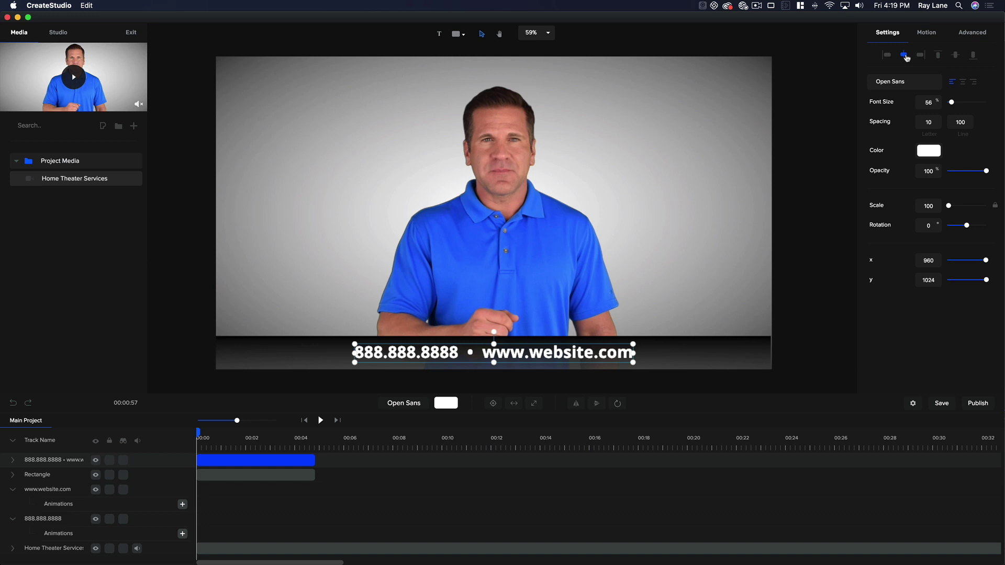
pyautogui.click(955, 56)
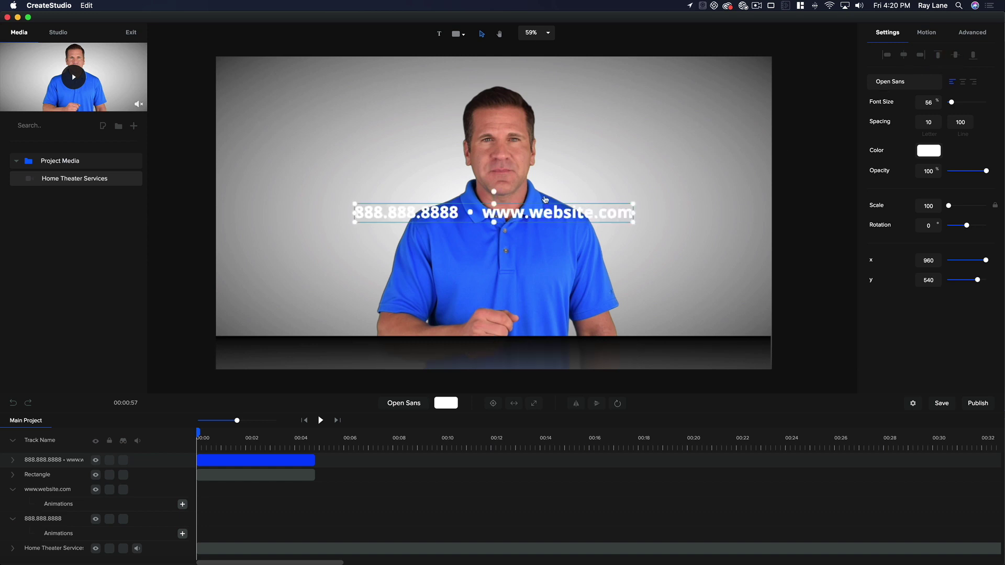
# Move the contact text back down onto the bottom bar at about y 1023 and center it horizontally in the frame
pyautogui.moveTo(539, 209); pyautogui.dragTo(538, 347)
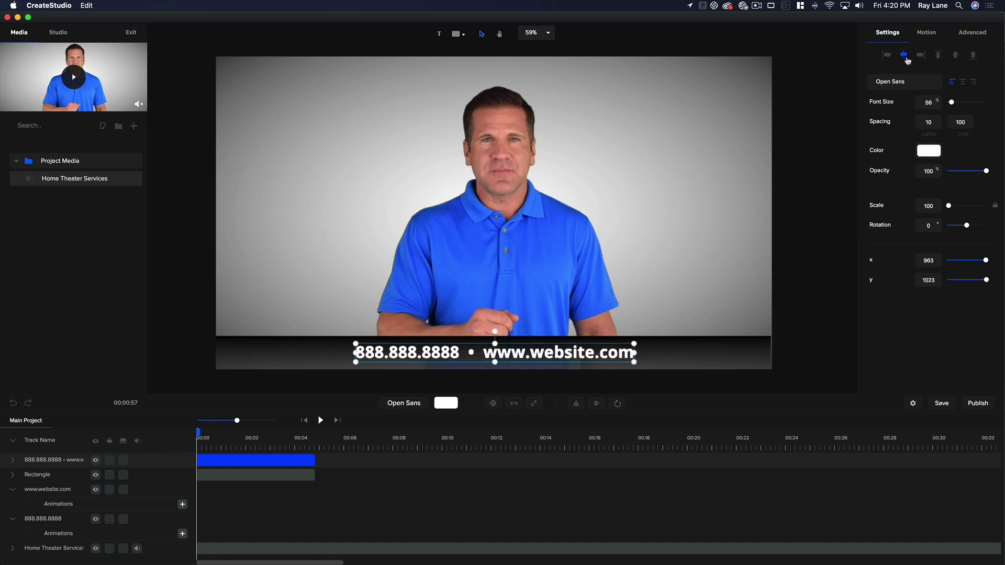
pyautogui.click(903, 55)
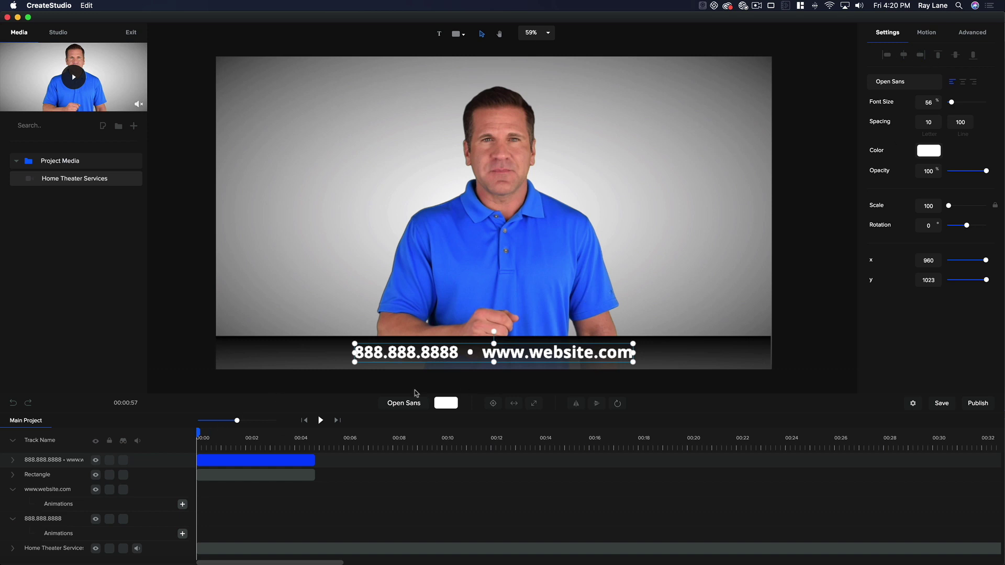
# Give the gradient bar the Scale & Slide Top entrance animation and preview how it comes in
pyautogui.click(264, 359)
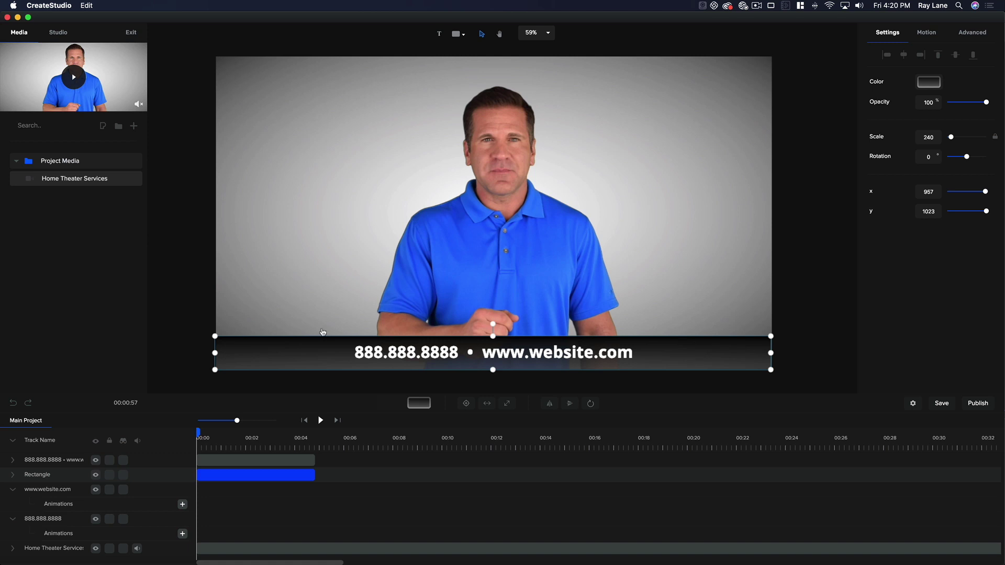
pyautogui.click(928, 33)
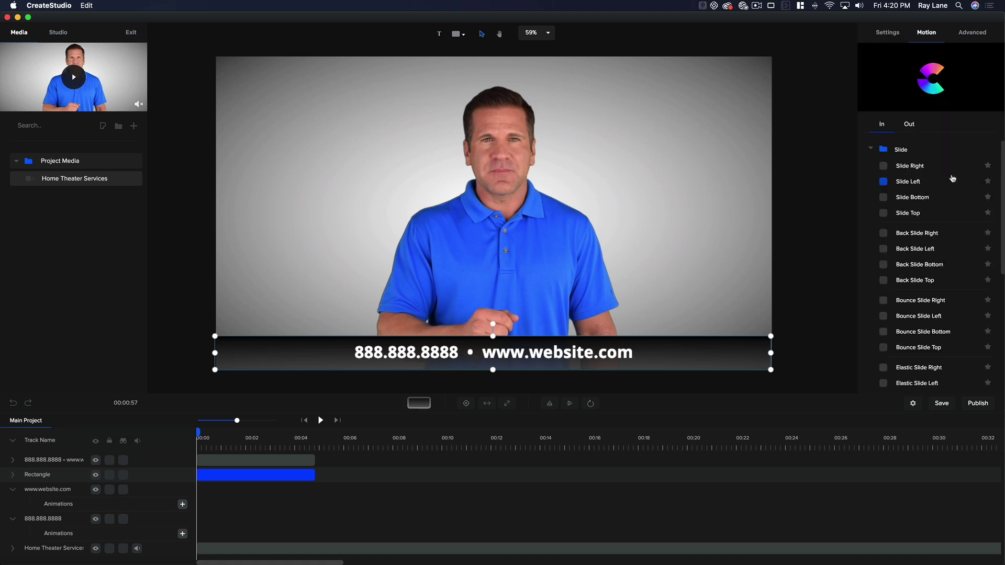
pyautogui.scroll(-5, 913, 285)
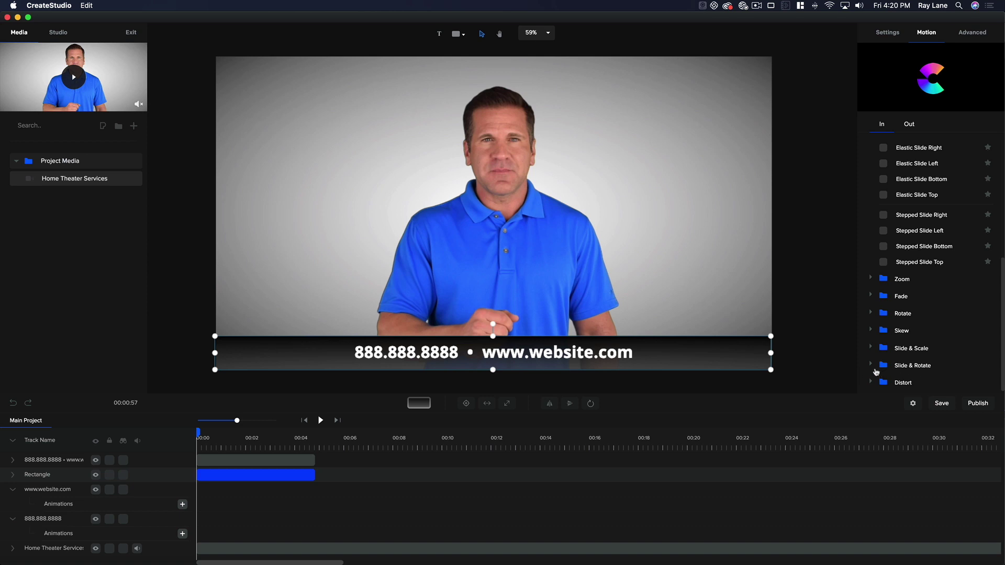
pyautogui.click(870, 347)
pyautogui.scroll(-5, 921, 315)
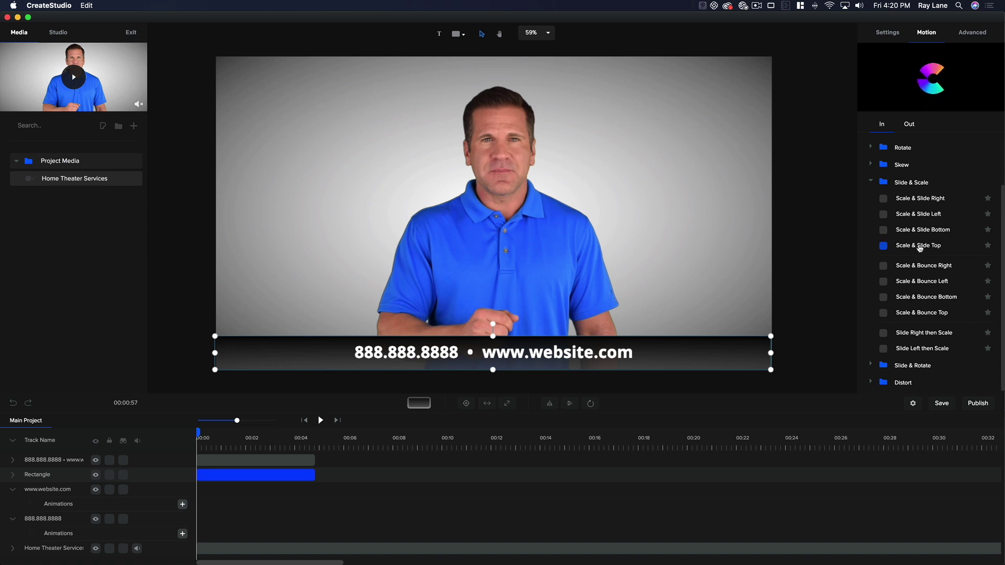
pyautogui.click(884, 247)
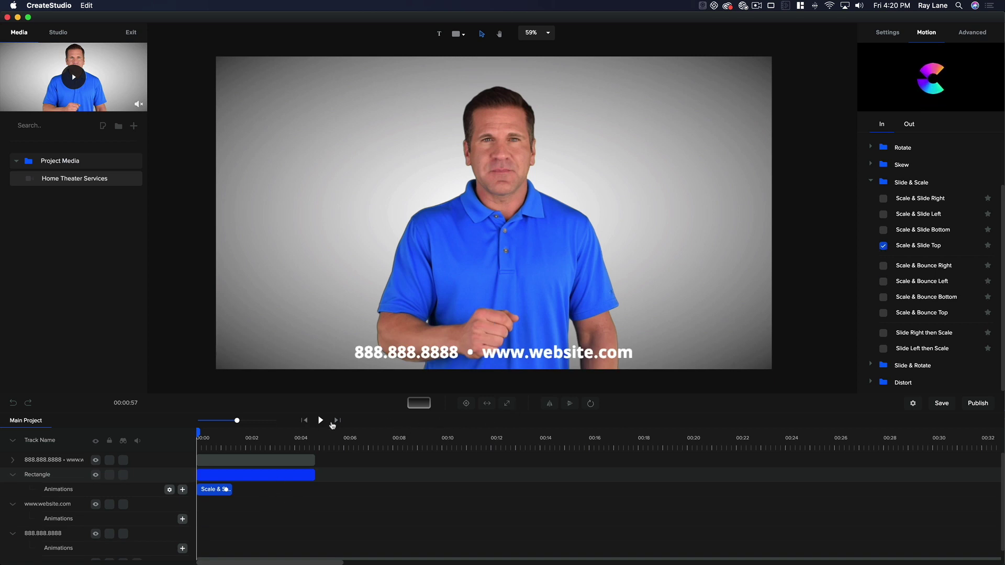
pyautogui.click(321, 422)
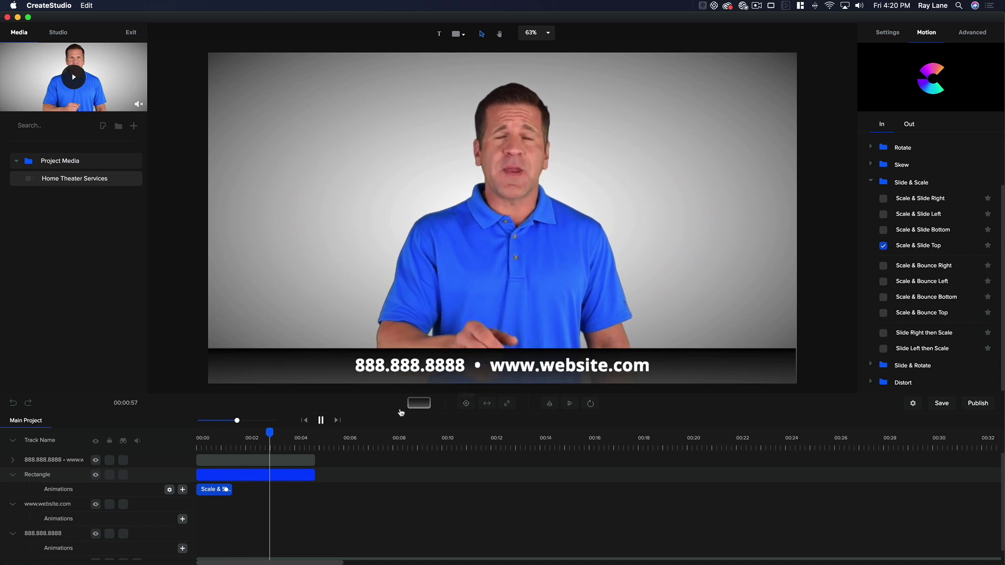
pyautogui.click(321, 421)
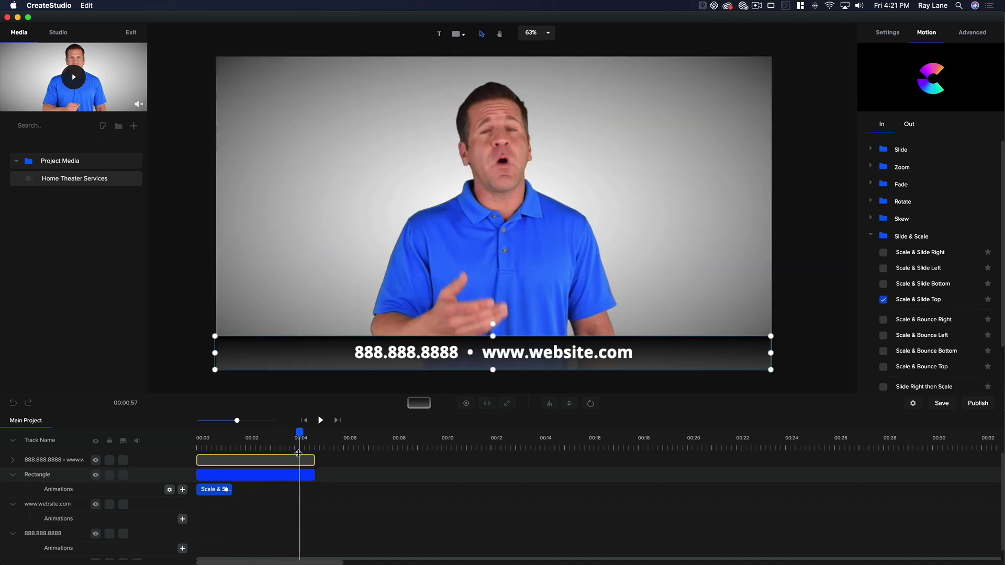
# Delay the bottom contact text's clip to start at about 0.9 seconds and give it the Skew Left entrance animation
pyautogui.moveTo(300, 433); pyautogui.dragTo(224, 453)
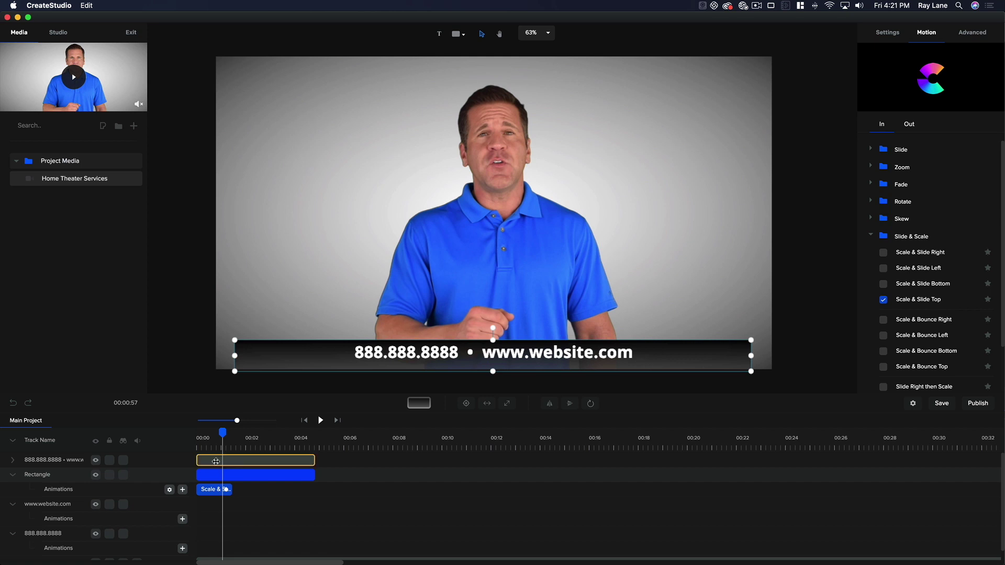
pyautogui.click(216, 461)
pyautogui.moveTo(199, 460); pyautogui.dragTo(273, 459)
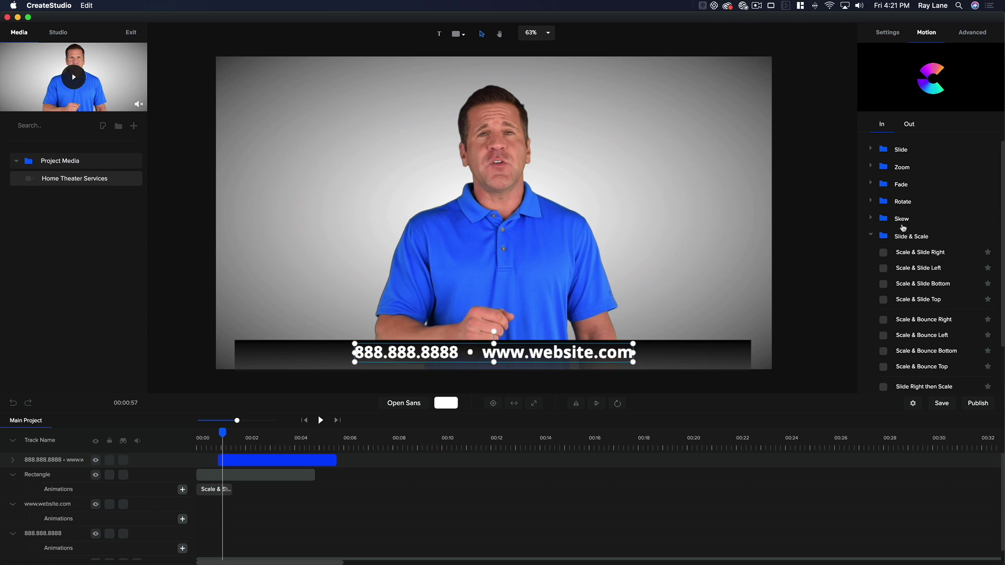
pyautogui.click(872, 220)
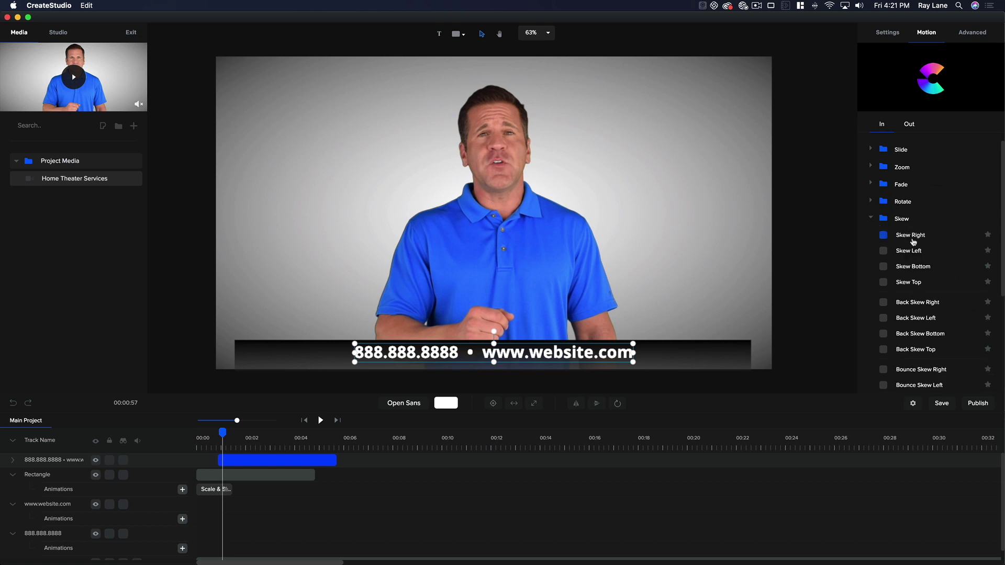
pyautogui.click(883, 252)
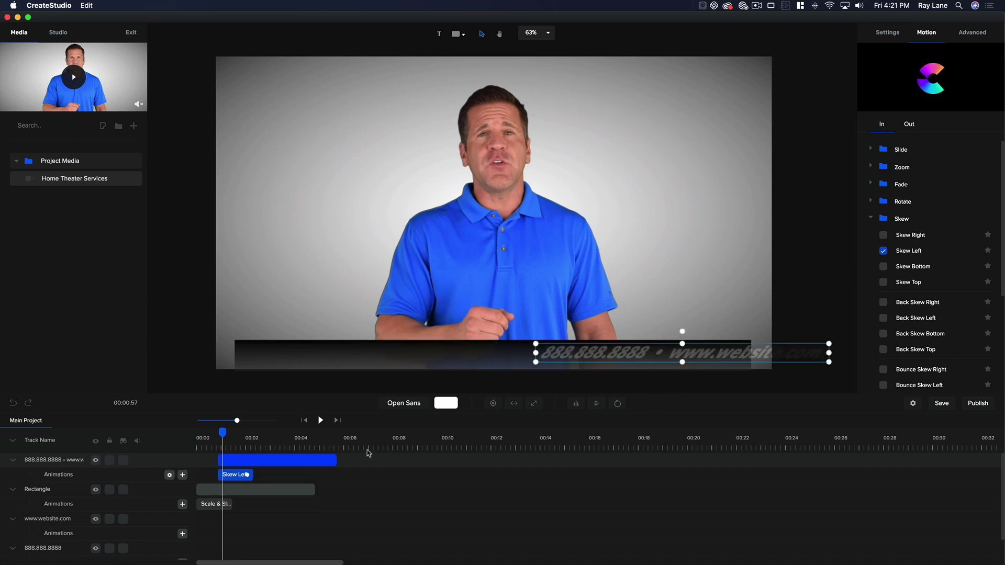
# Play the video from the start to preview the bar and contact text entrances
pyautogui.moveTo(223, 432); pyautogui.dragTo(190, 436)
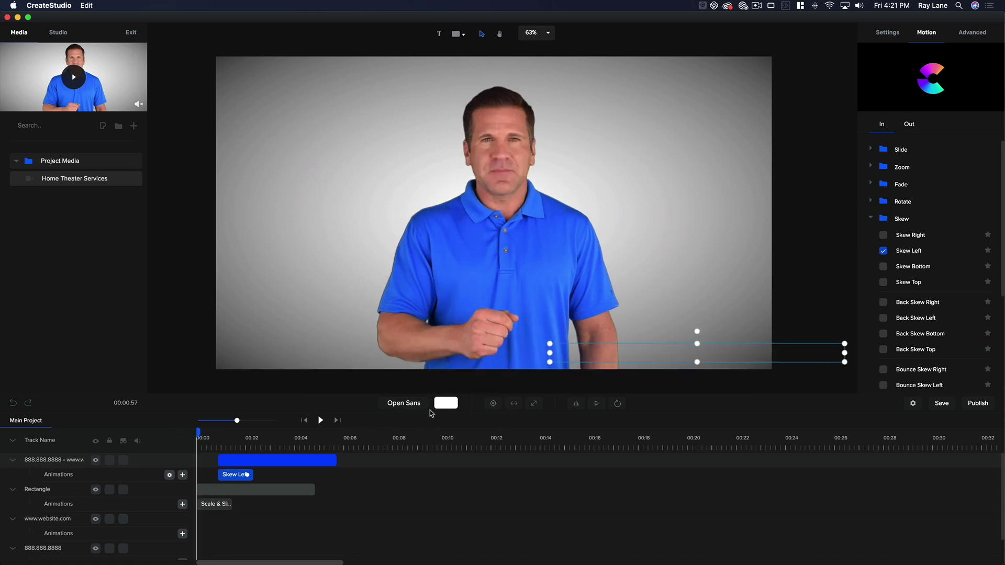
pyautogui.click(320, 420)
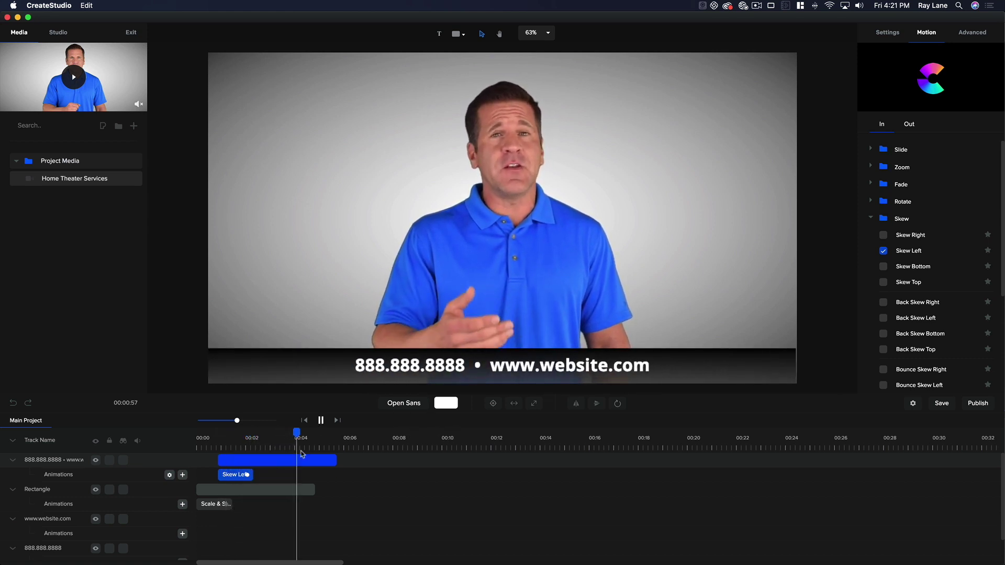
pyautogui.click(321, 420)
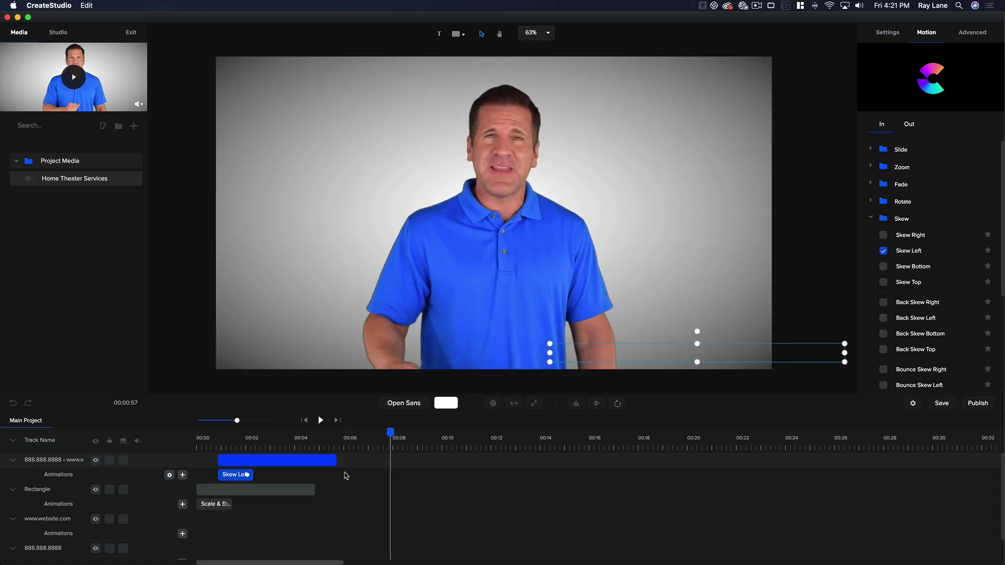
pyautogui.scroll(-1, 363, 468)
pyautogui.scroll(1, 233, 422)
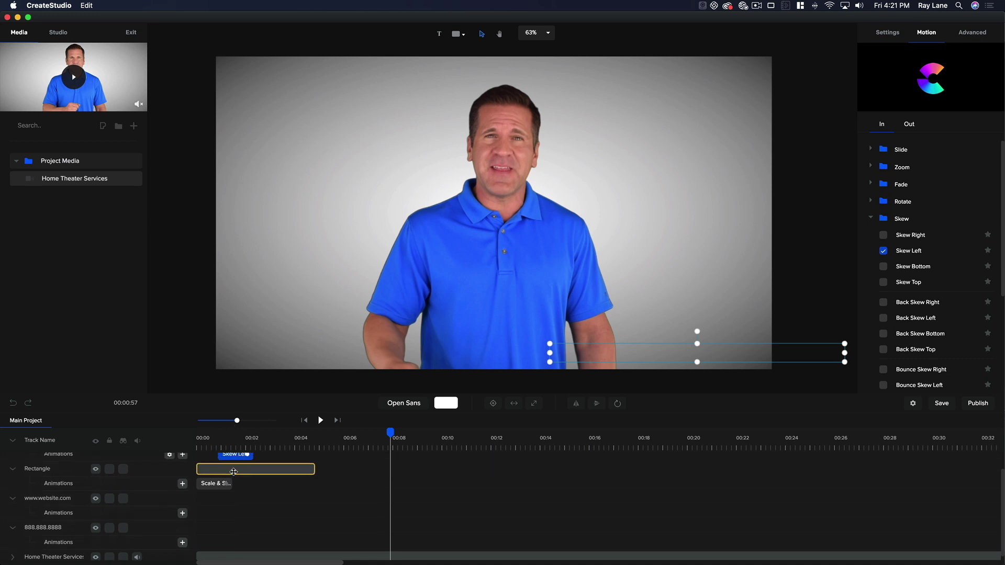
pyautogui.moveTo(237, 422); pyautogui.dragTo(231, 422)
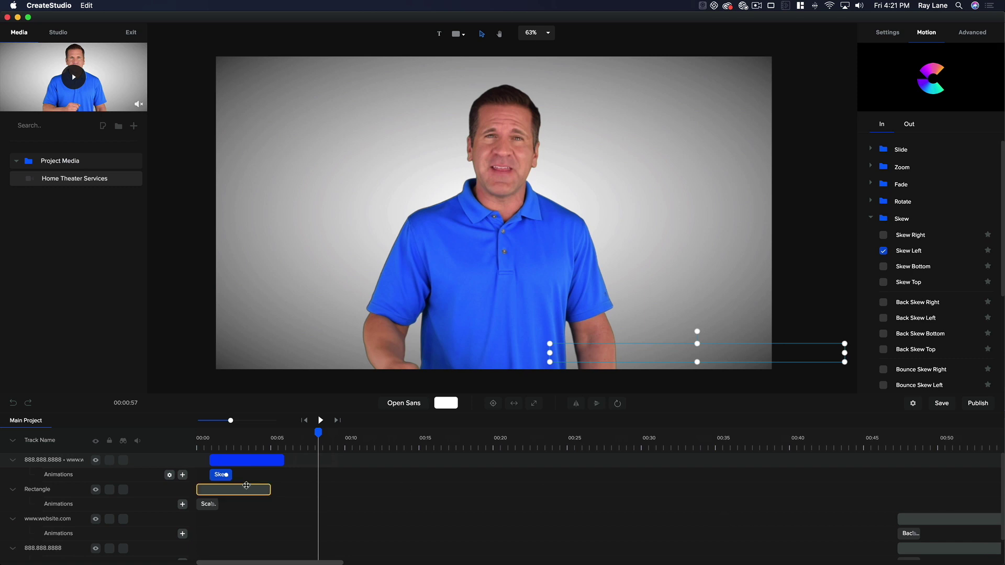
pyautogui.moveTo(283, 460); pyautogui.dragTo(896, 450)
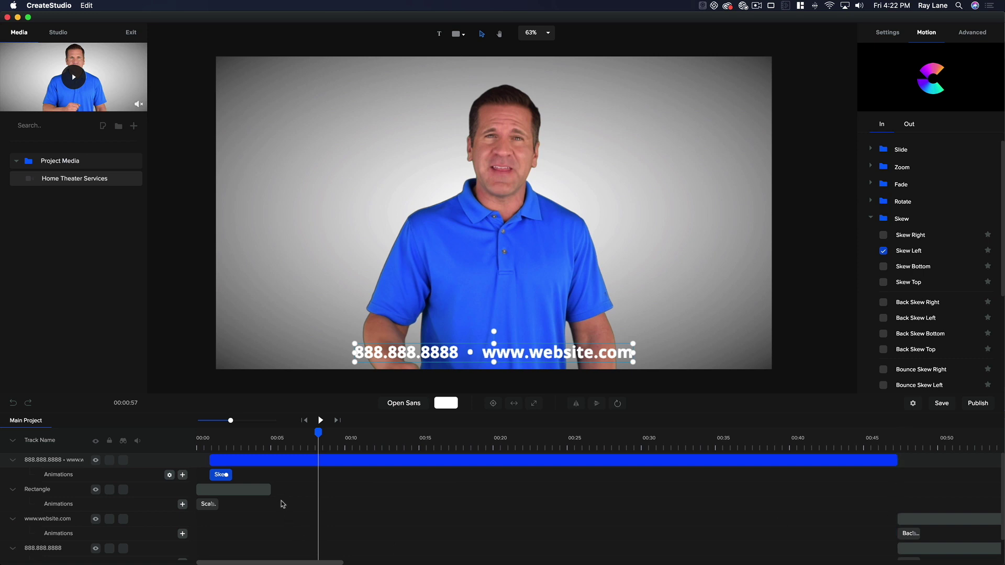
pyautogui.moveTo(270, 490); pyautogui.dragTo(893, 490)
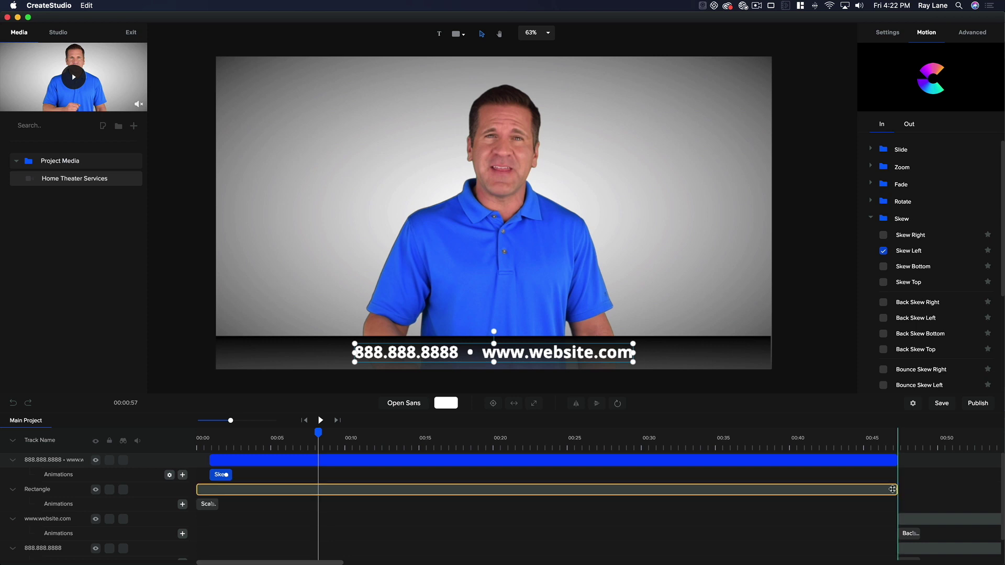
pyautogui.click(893, 490)
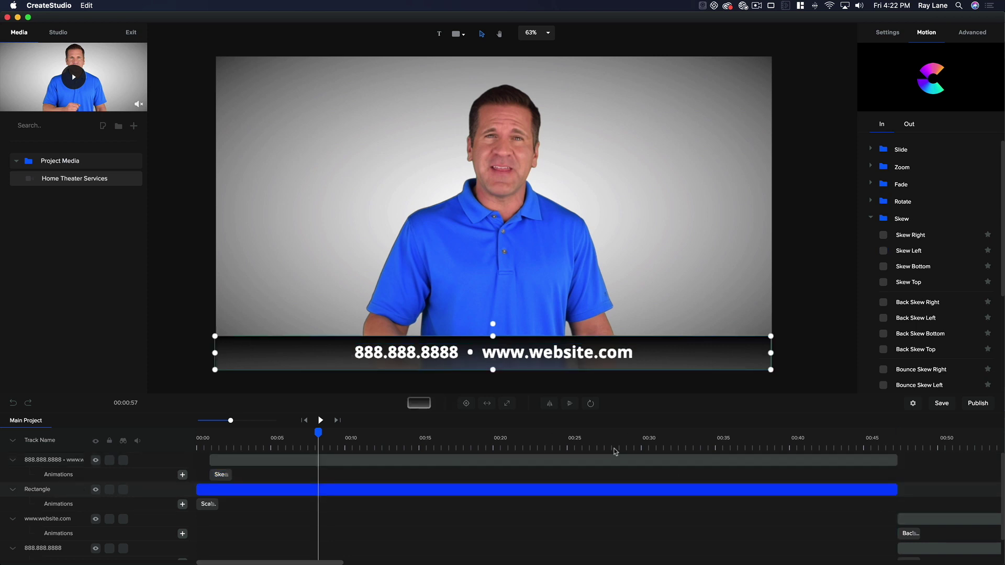
# Give the Rectangle bar the Distort Horizontal exit animation at the end of its clip
pyautogui.click(865, 449)
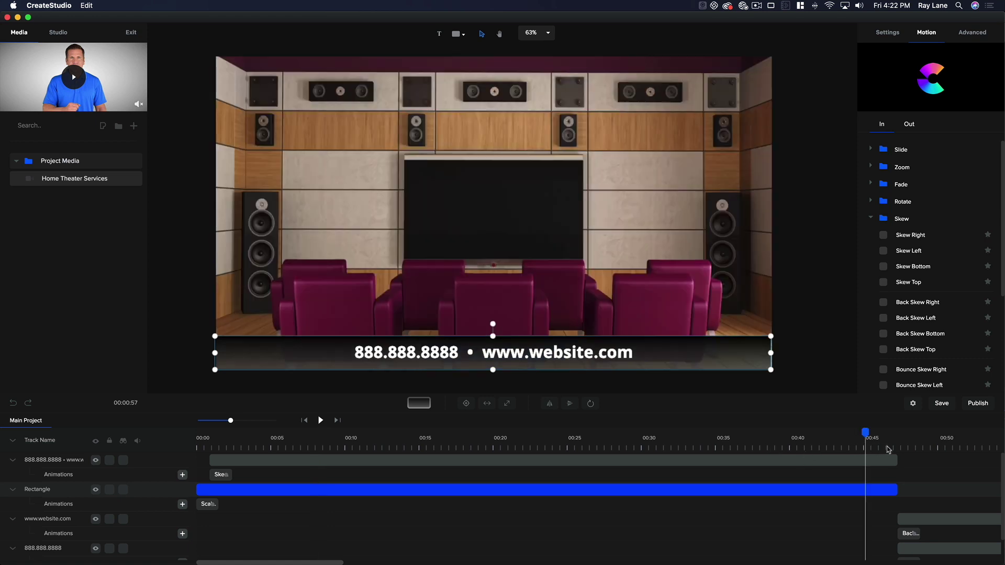
pyautogui.click(922, 449)
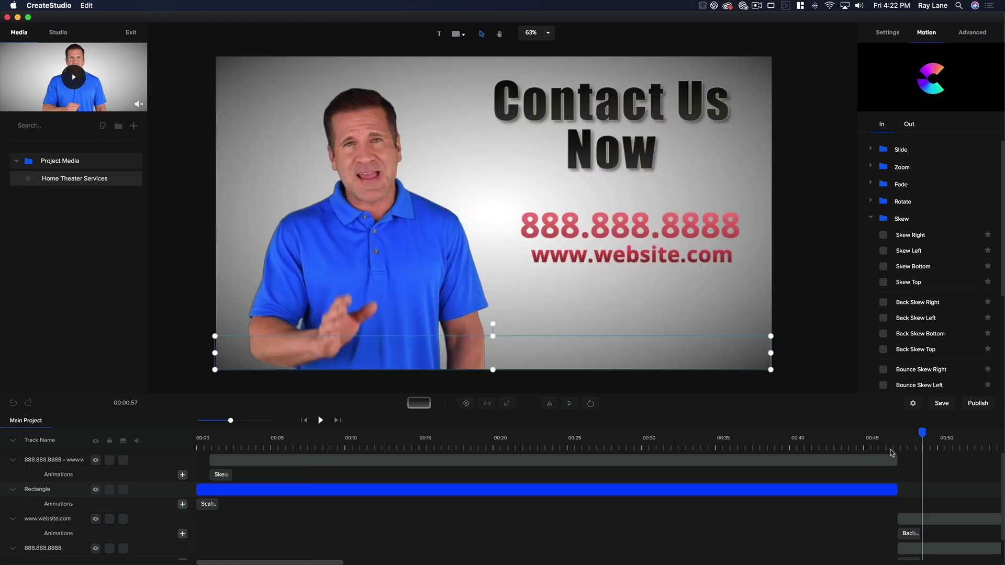
pyautogui.click(881, 493)
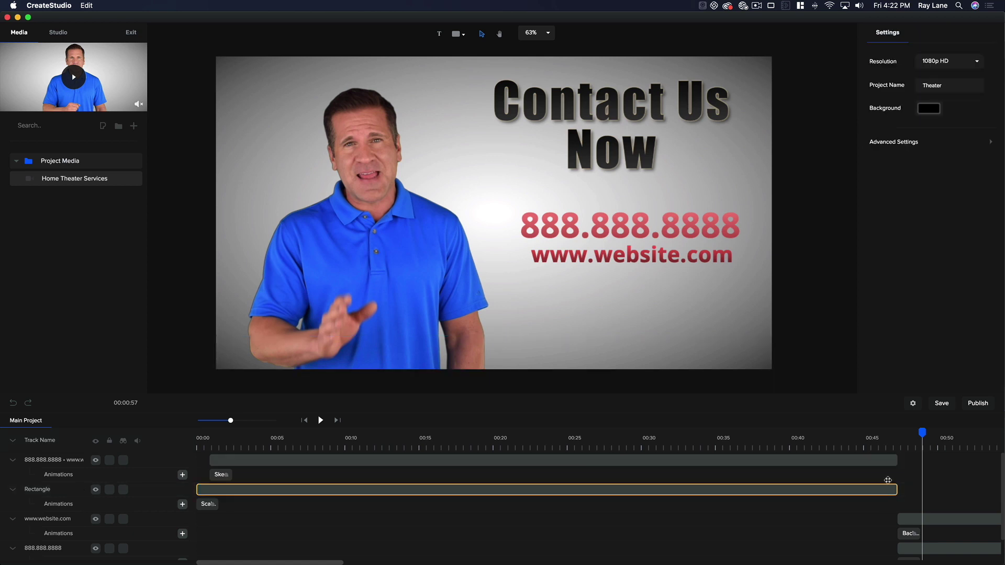
pyautogui.click(880, 495)
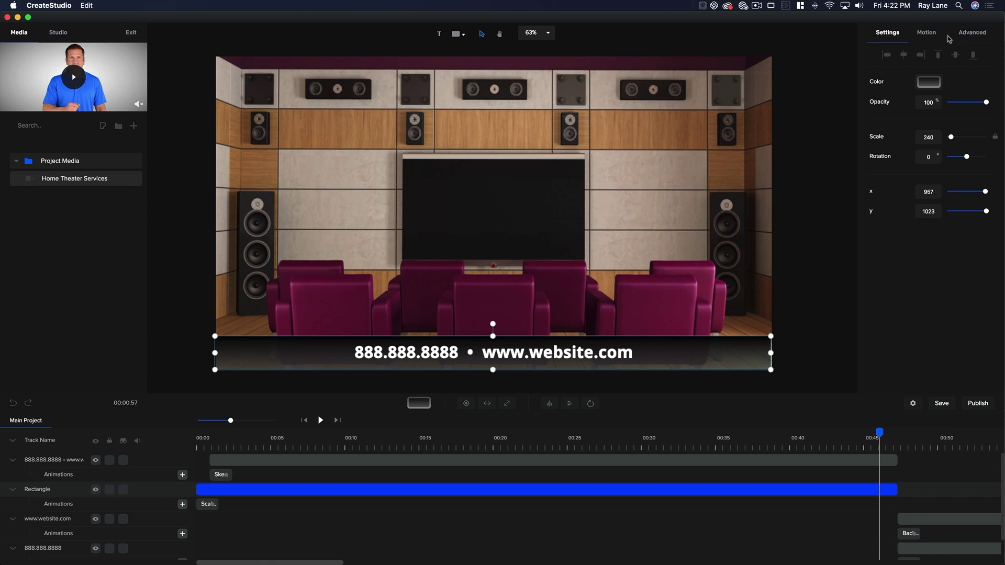
pyautogui.click(925, 33)
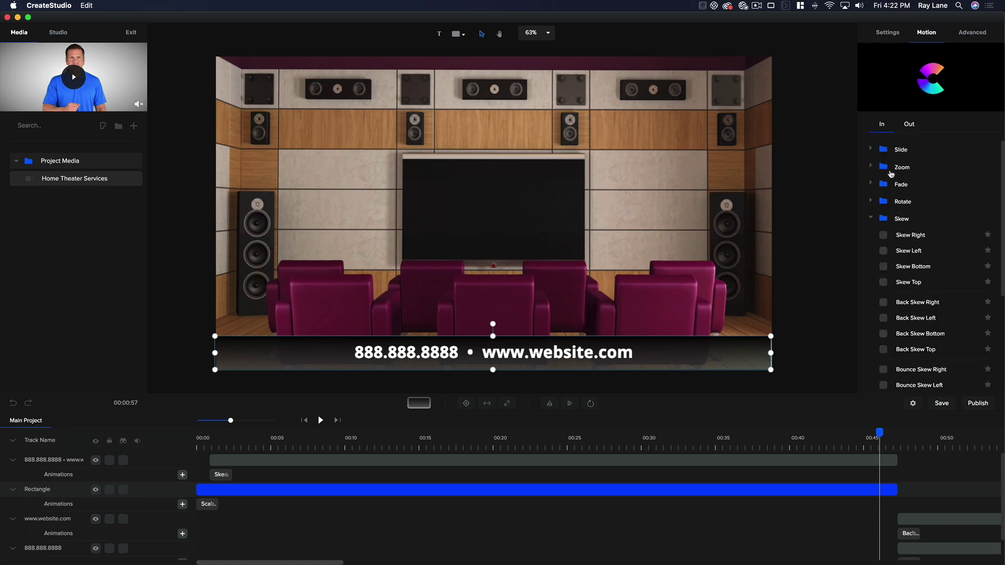
pyautogui.click(910, 126)
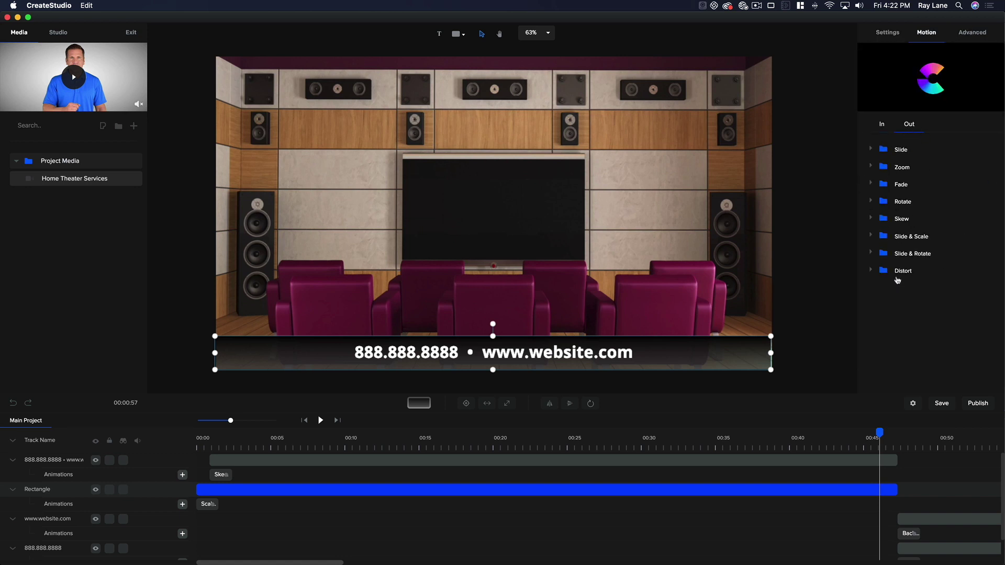
pyautogui.click(871, 271)
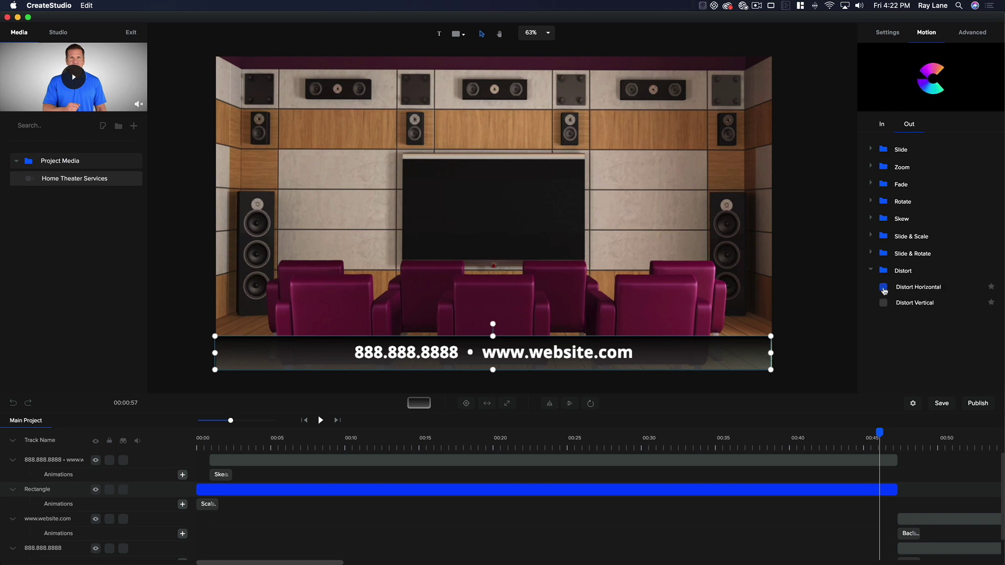
pyautogui.click(883, 287)
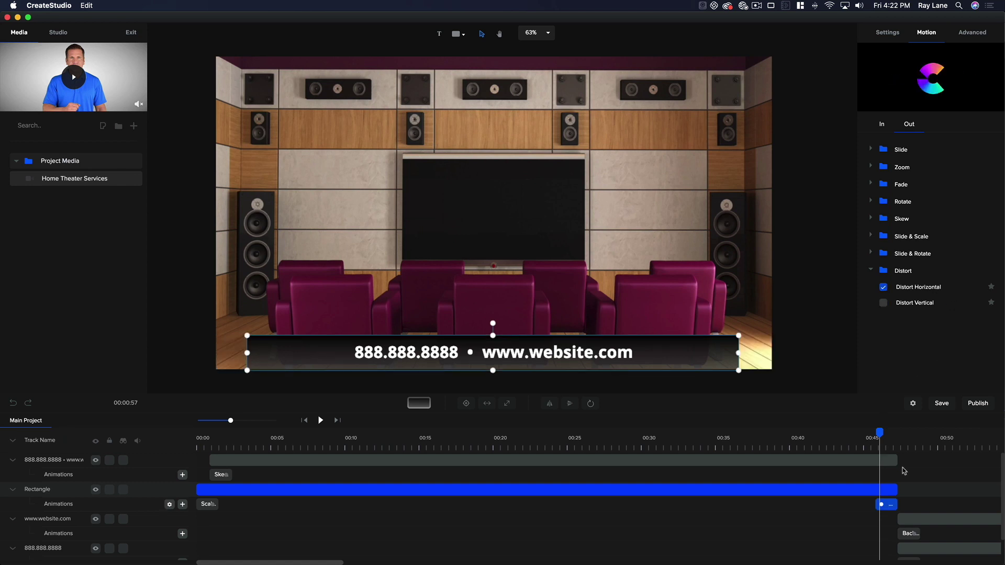
# Give the bottom contact text the Scale & Slide Right exit animation
pyautogui.click(883, 462)
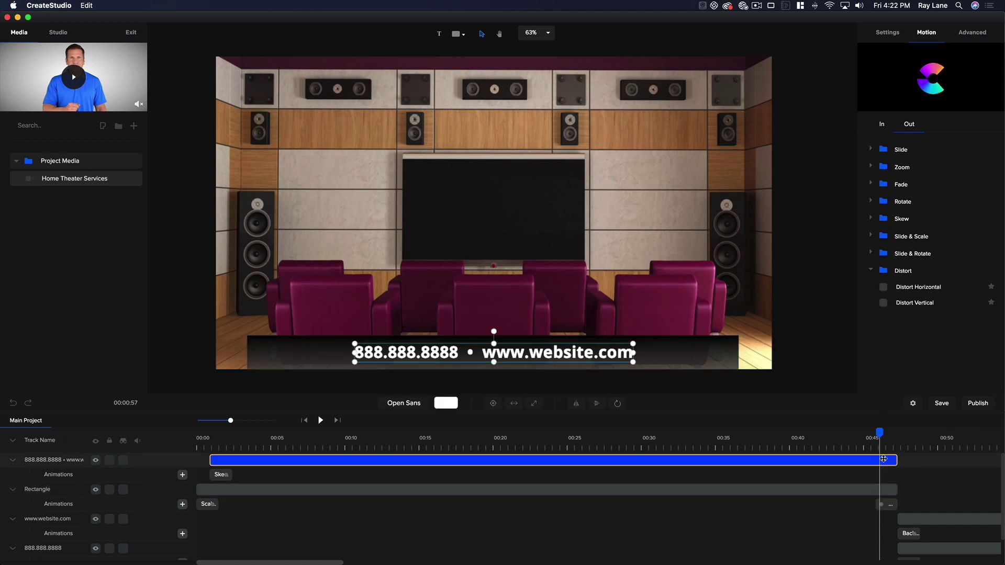
pyautogui.click(872, 237)
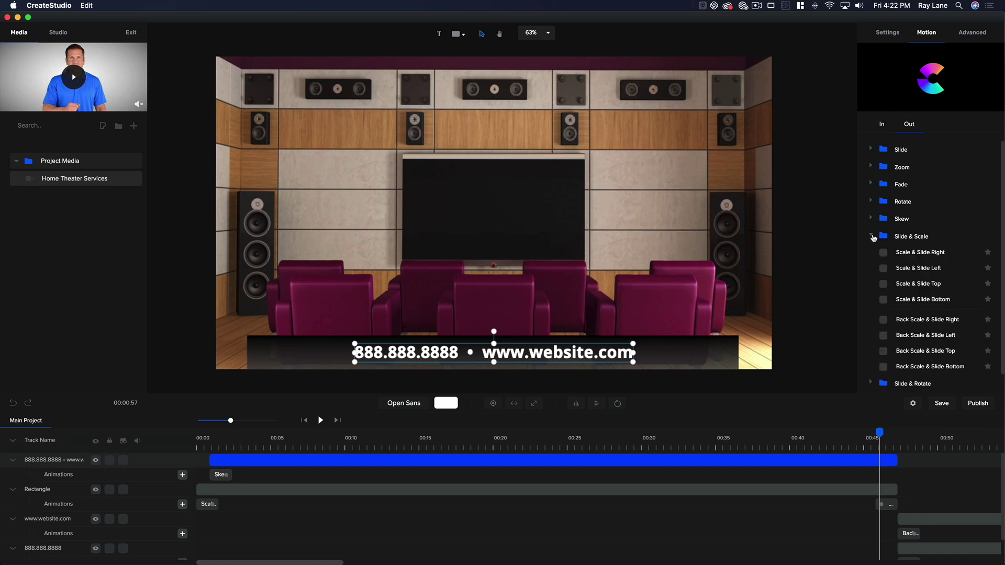
pyautogui.click(915, 254)
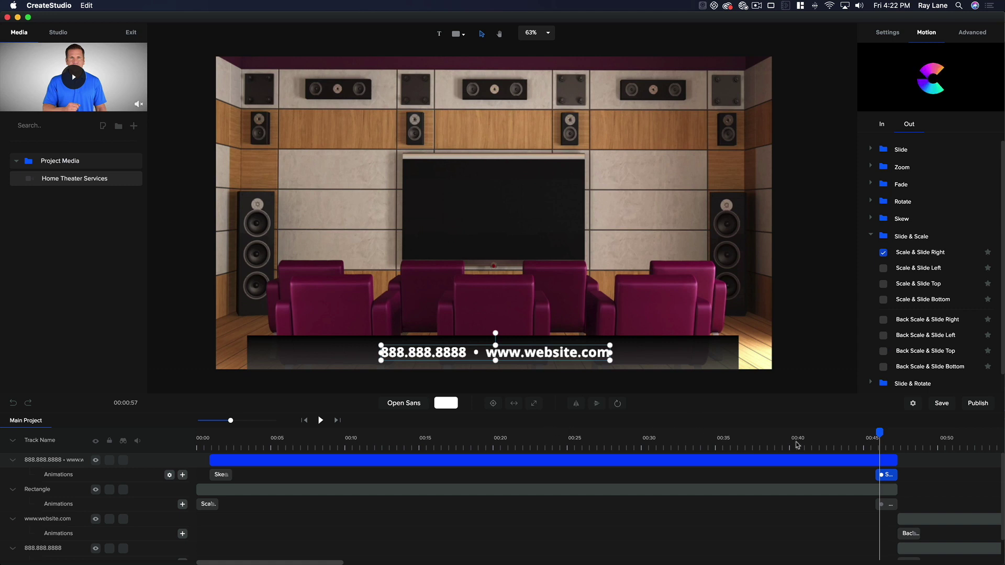
# Play the video from about 43 seconds into the Contact Us Now scene to preview the exit animations
pyautogui.click(845, 440)
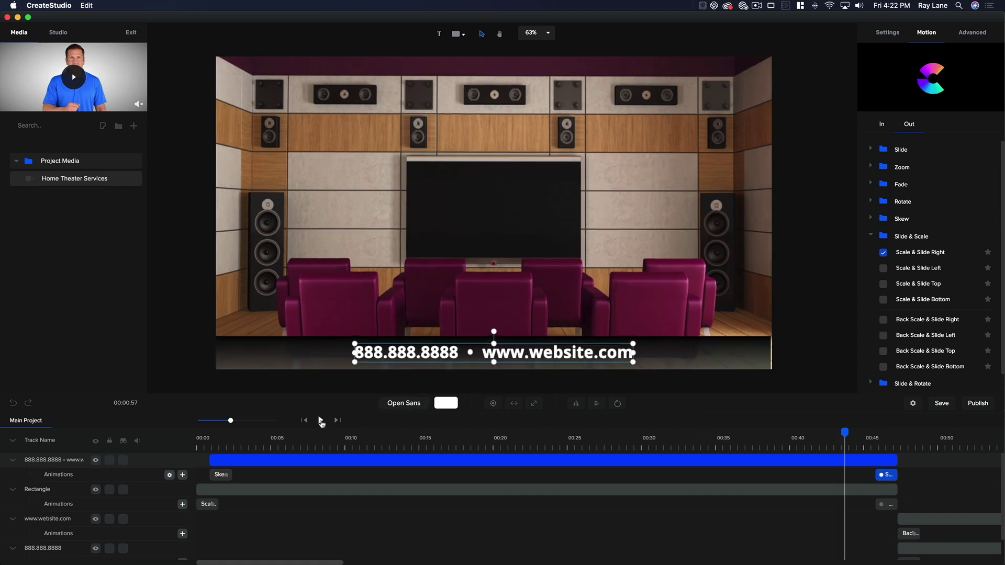
pyautogui.click(322, 421)
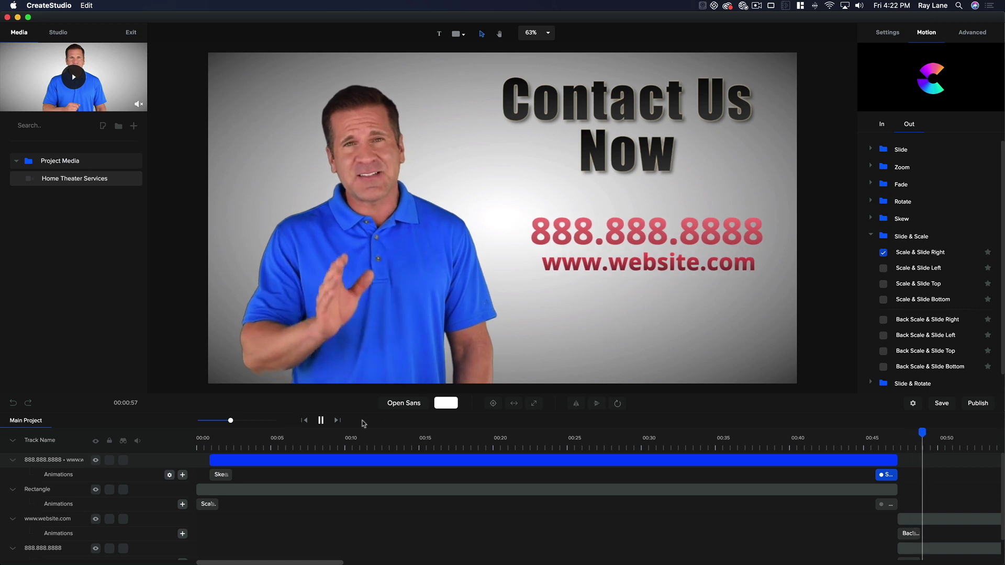
pyautogui.press('space')
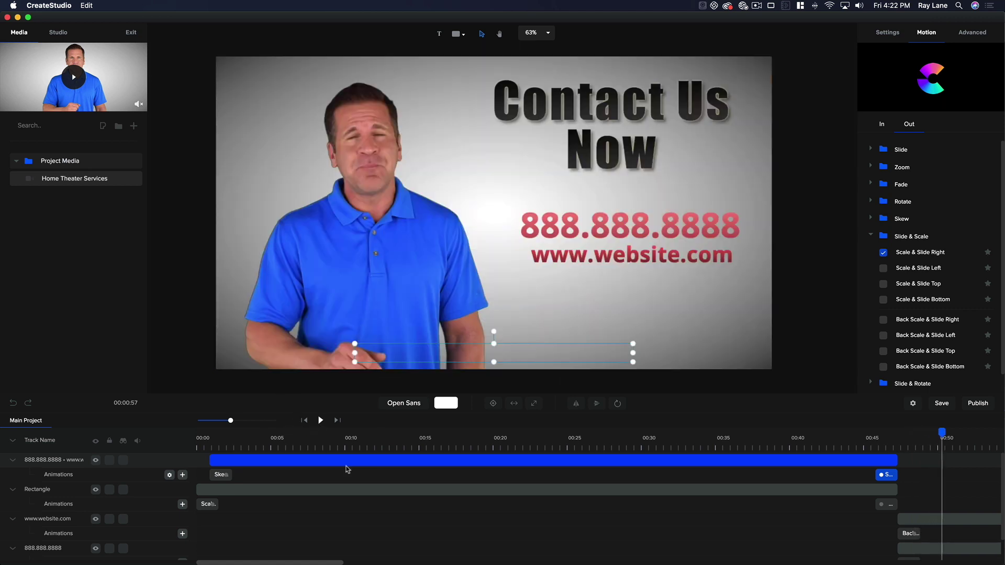
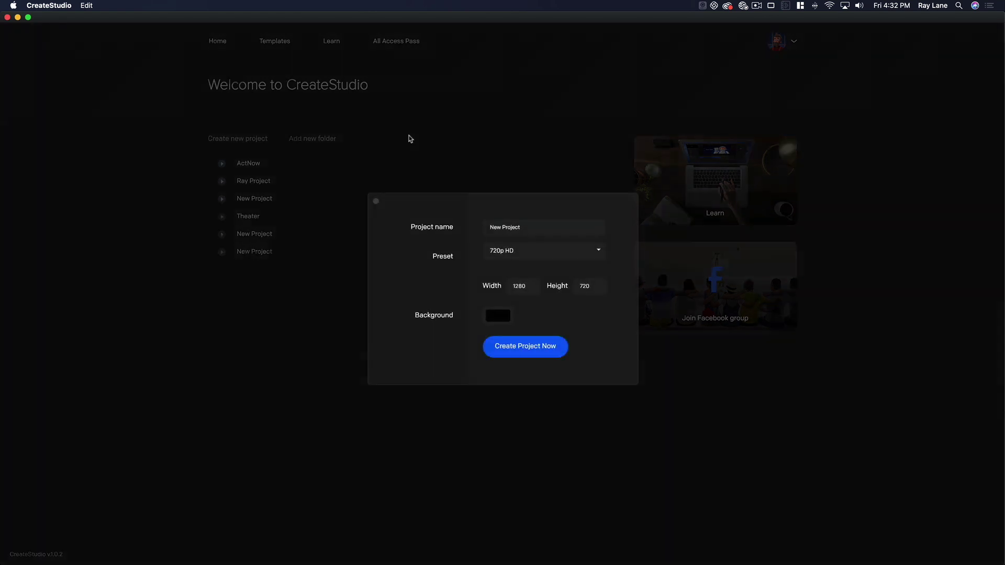
# Create a new project with the 1080p HD preset
pyautogui.click(495, 250)
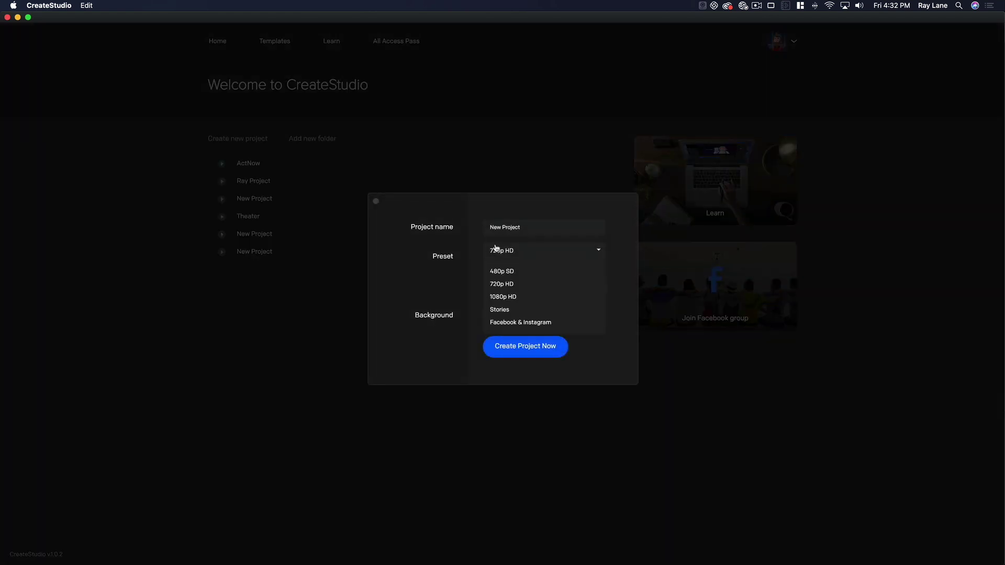
pyautogui.click(500, 297)
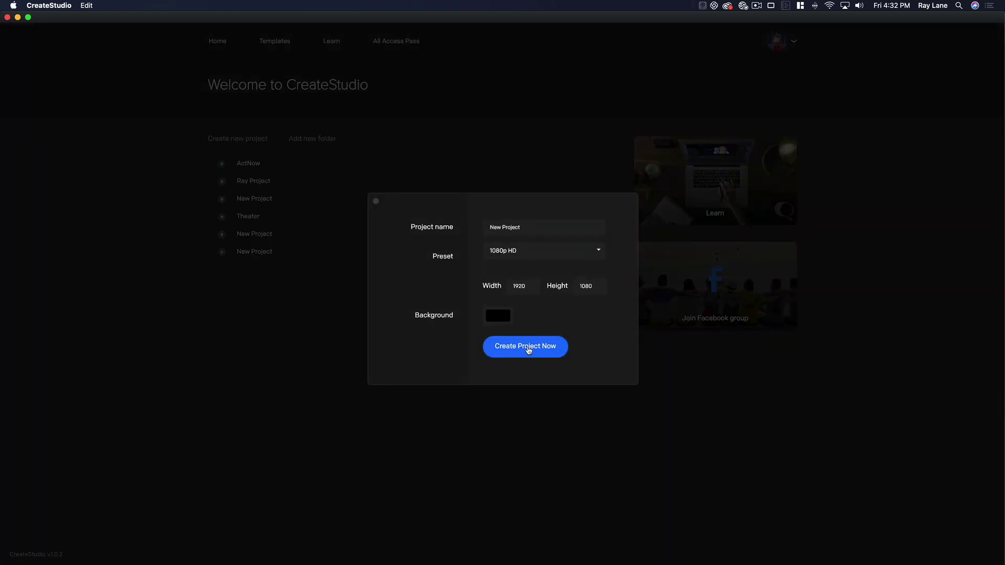
pyautogui.click(526, 348)
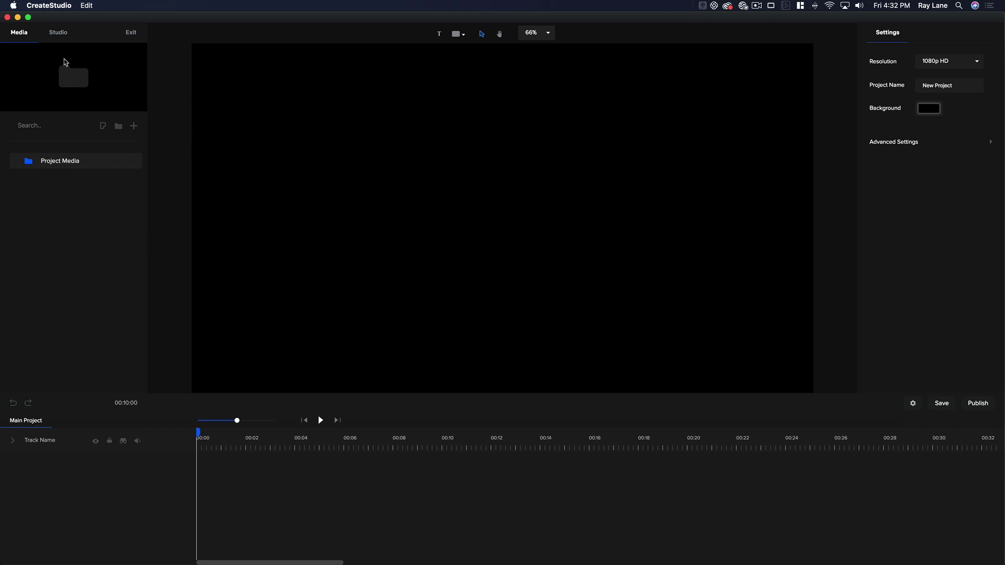
# Browse the Studio library's Scenes, Characters and Transitions categories to examine the styles each one offers
pyautogui.click(50, 36)
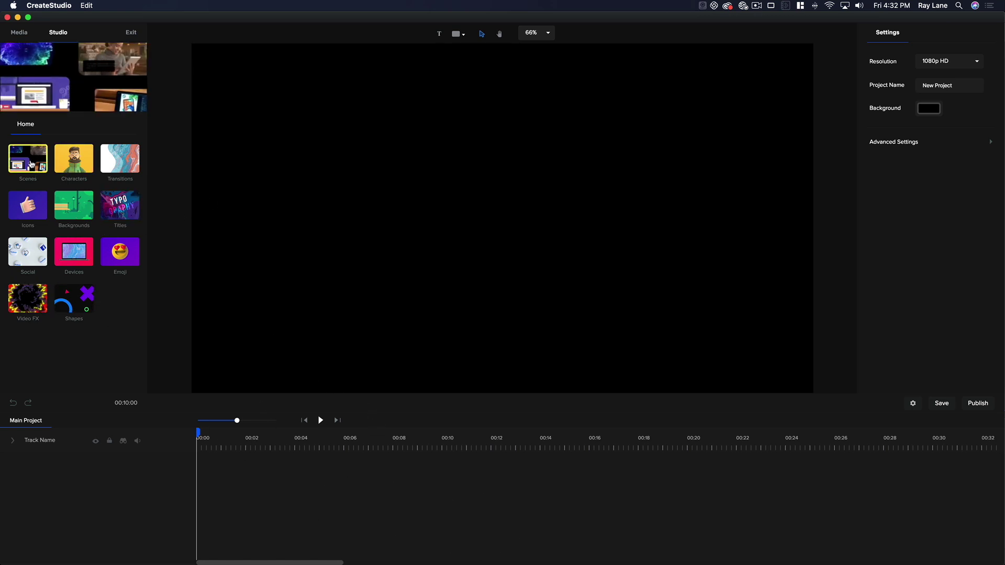
pyautogui.click(31, 164)
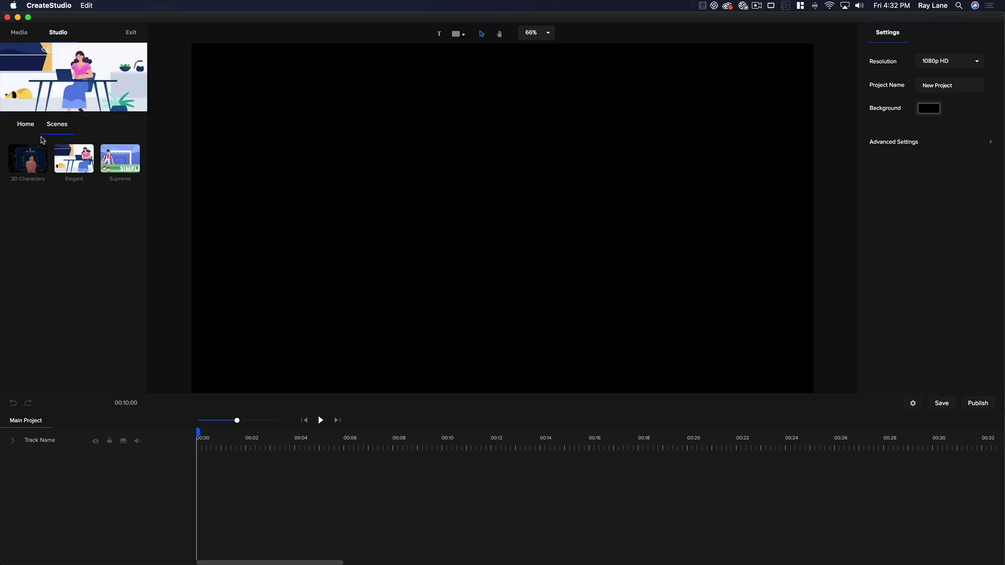
pyautogui.click(28, 126)
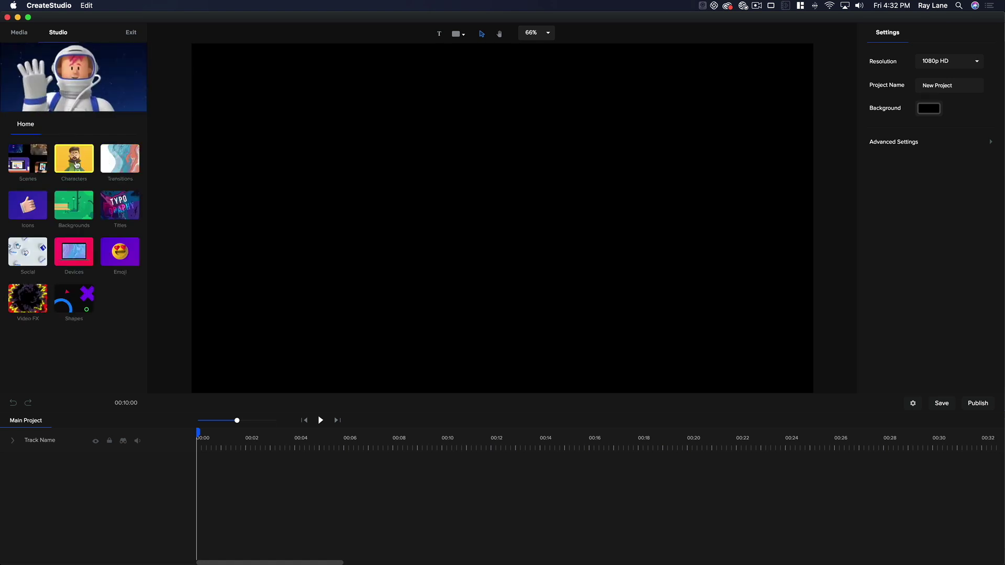
pyautogui.click(76, 165)
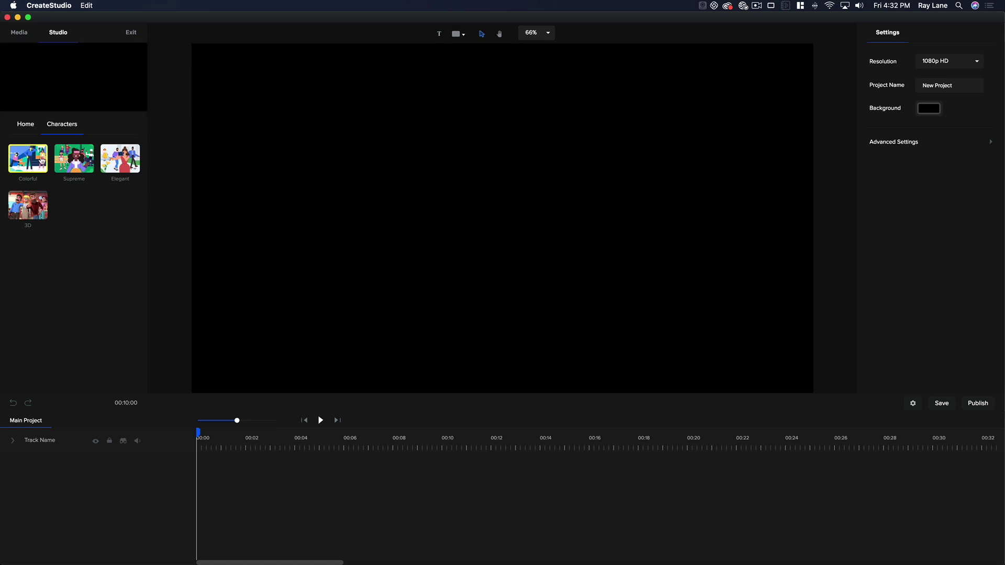
pyautogui.click(21, 126)
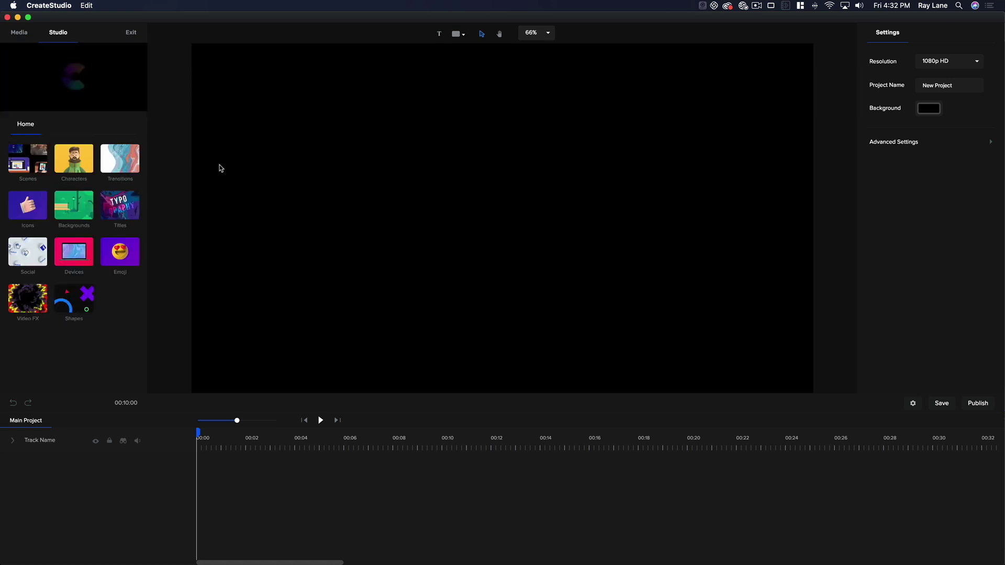
pyautogui.click(126, 167)
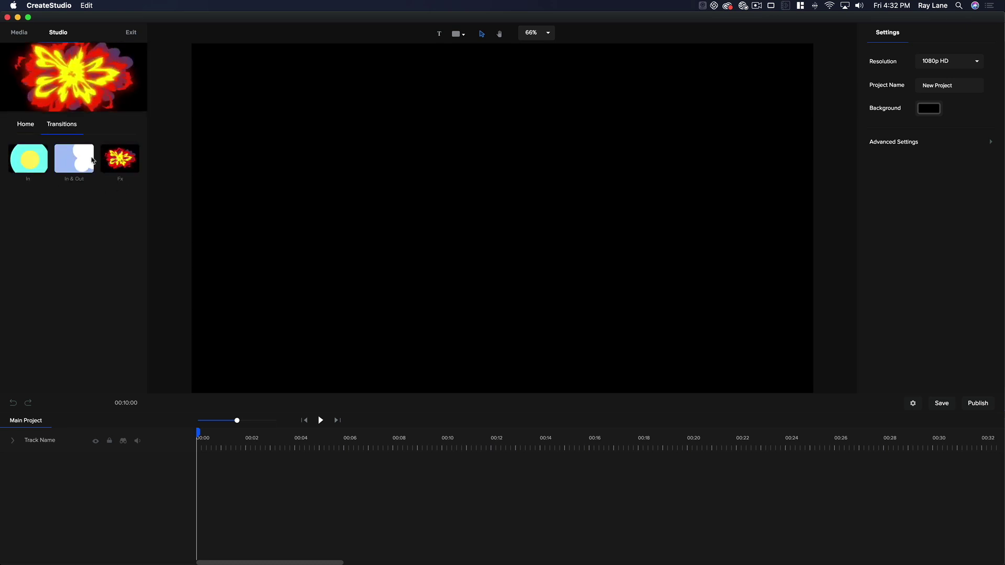
pyautogui.click(24, 125)
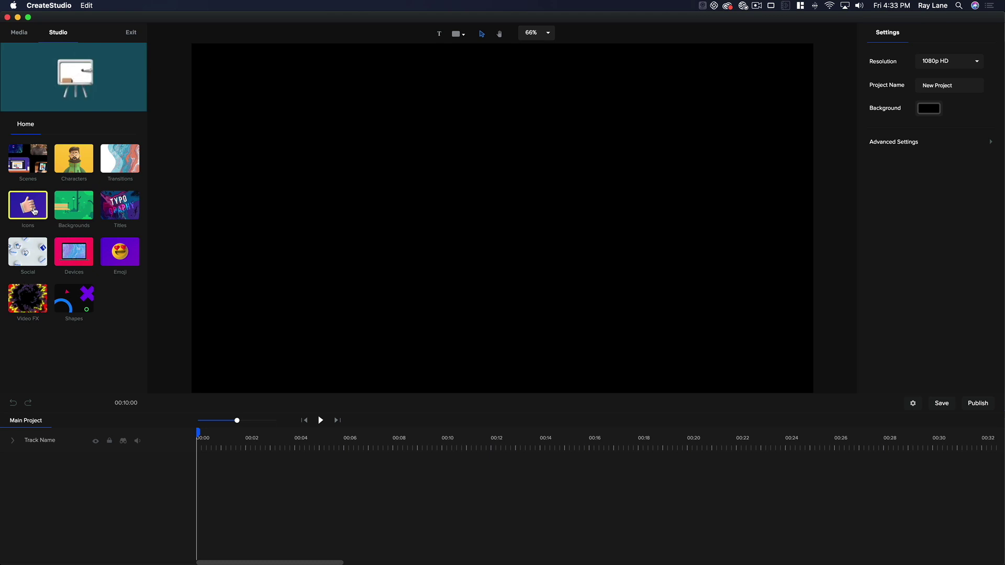
# Add the Lifebuoy icon from the Studio library to the canvas and play its animation
pyautogui.click(34, 211)
pyautogui.scroll(-5, 99, 297)
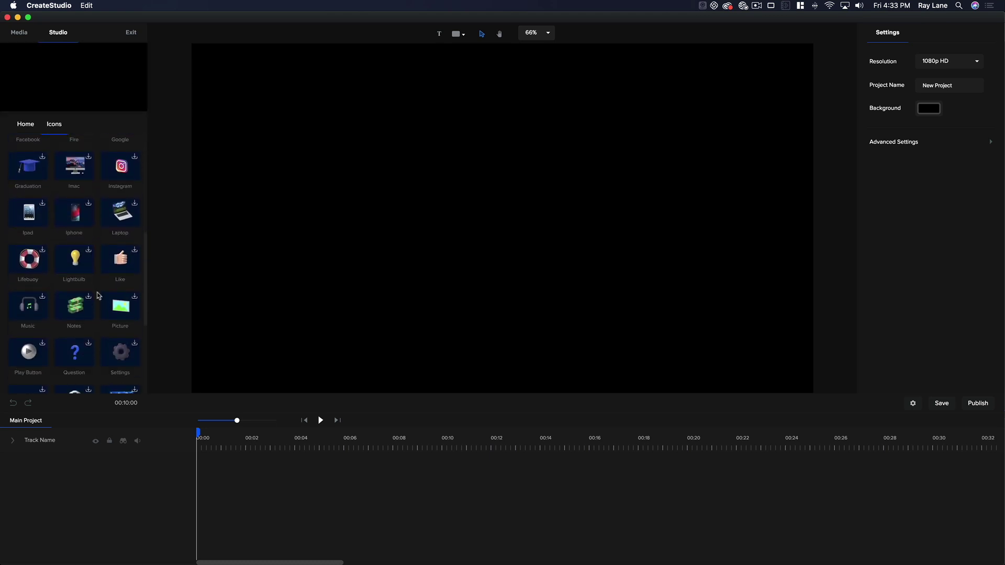
pyautogui.click(25, 262)
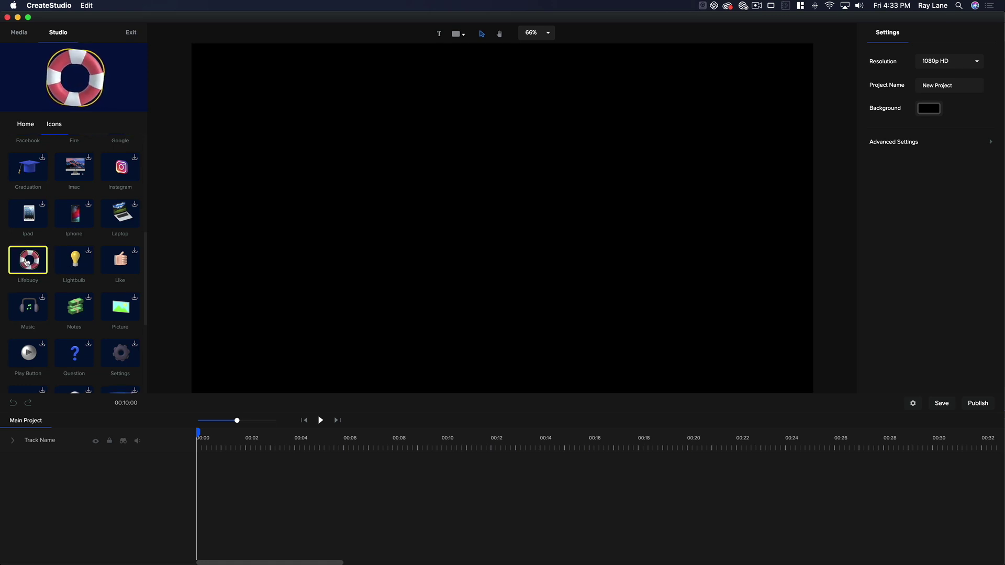
pyautogui.moveTo(27, 260); pyautogui.dragTo(365, 269)
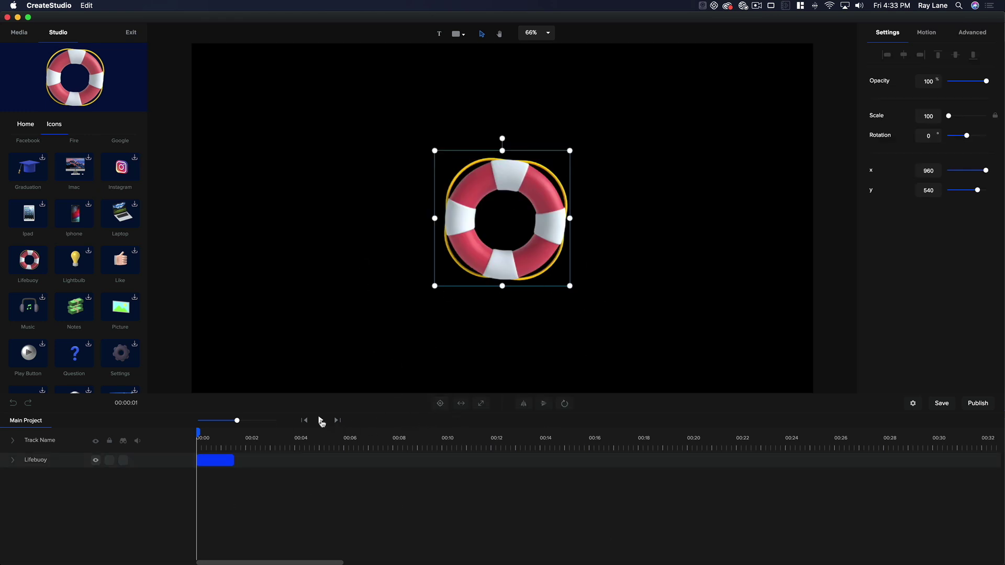
pyautogui.click(322, 421)
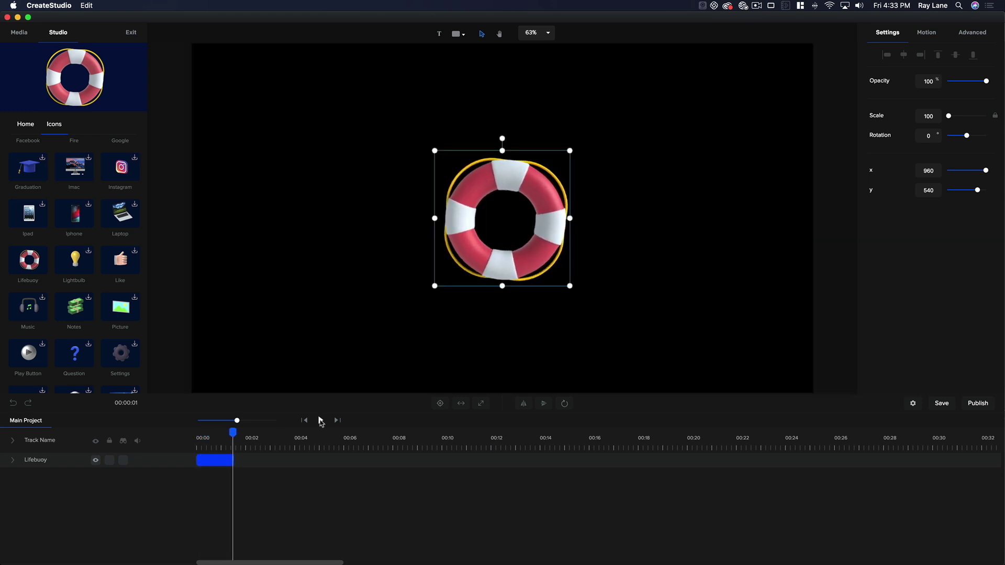
# Extend the Lifebuoy clip to about 23 seconds on the timeline and play part of it
pyautogui.moveTo(238, 461); pyautogui.dragTo(754, 446)
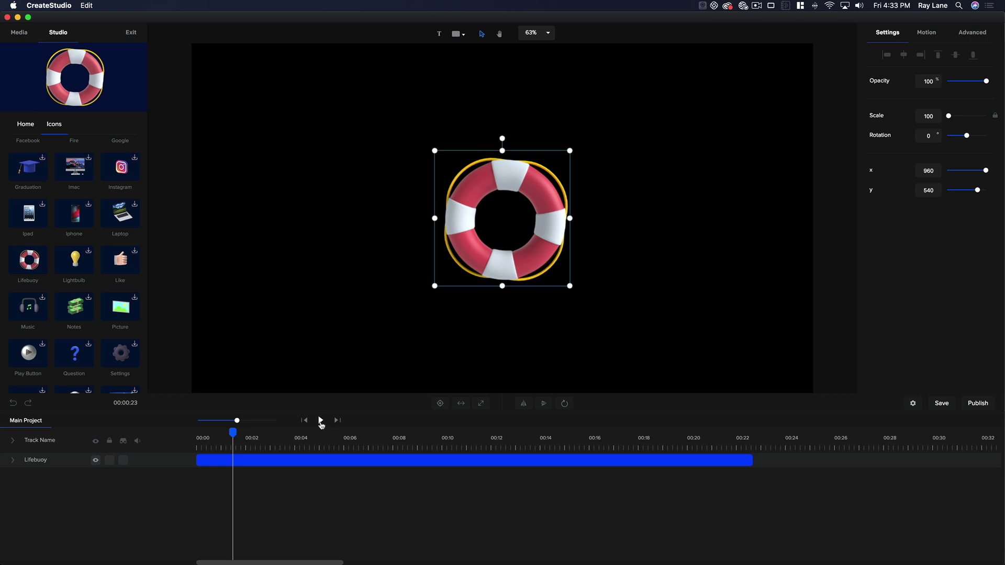
pyautogui.click(321, 421)
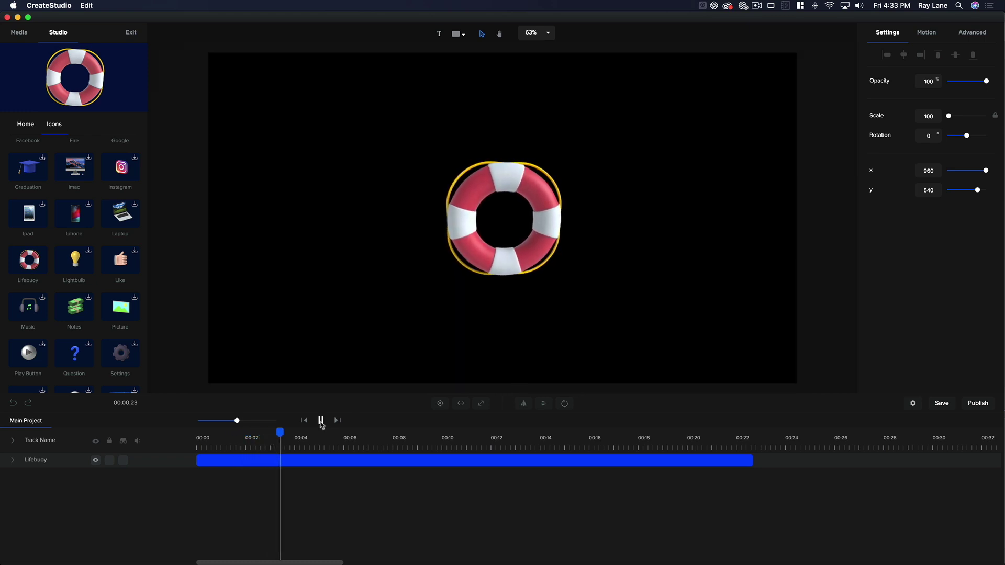
pyautogui.click(321, 421)
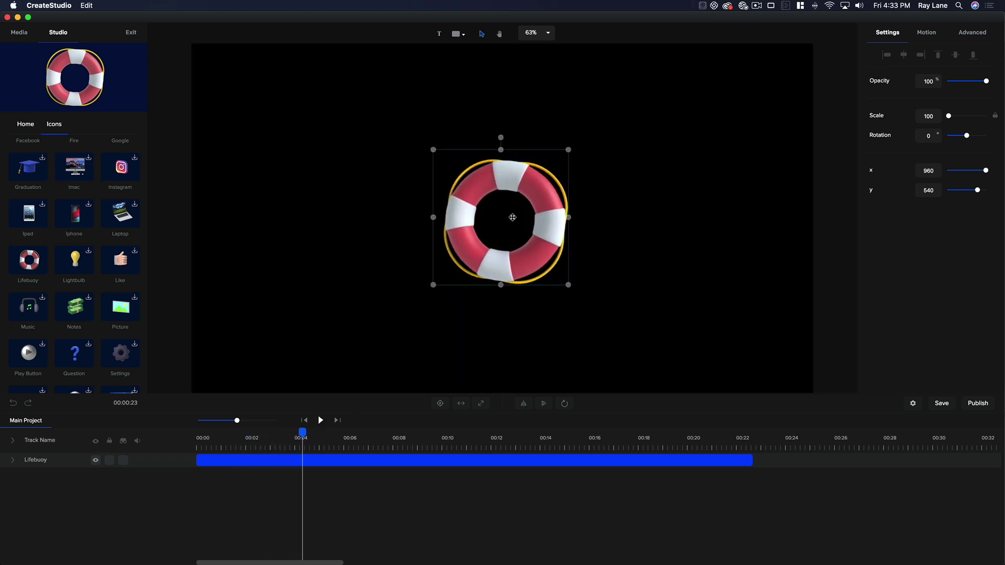
# Shrink the lifebuoy to a scale of about 58 in the canvas's lower-left corner, and delete it from the project
pyautogui.moveTo(513, 218); pyautogui.dragTo(320, 338)
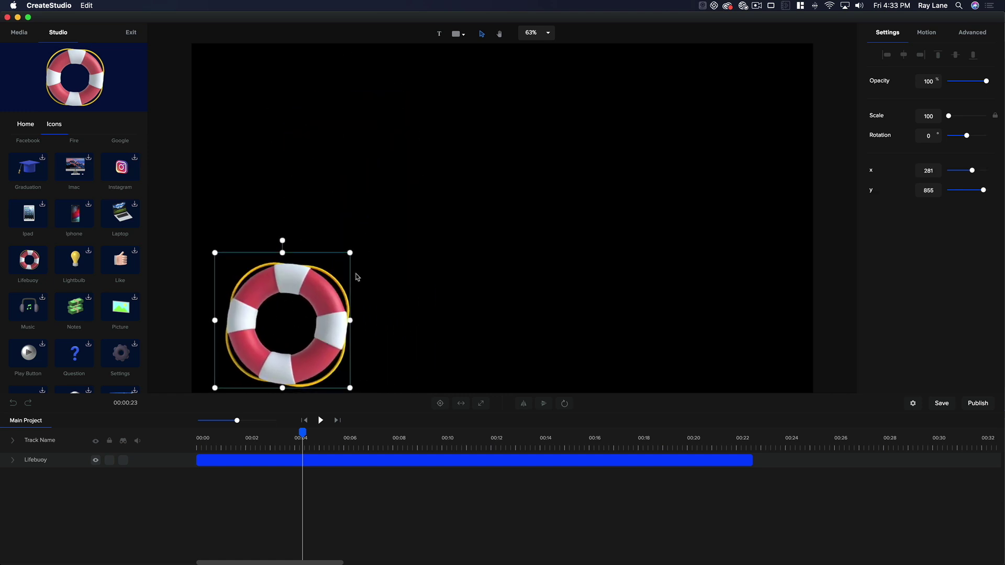
pyautogui.moveTo(351, 252); pyautogui.dragTo(289, 308)
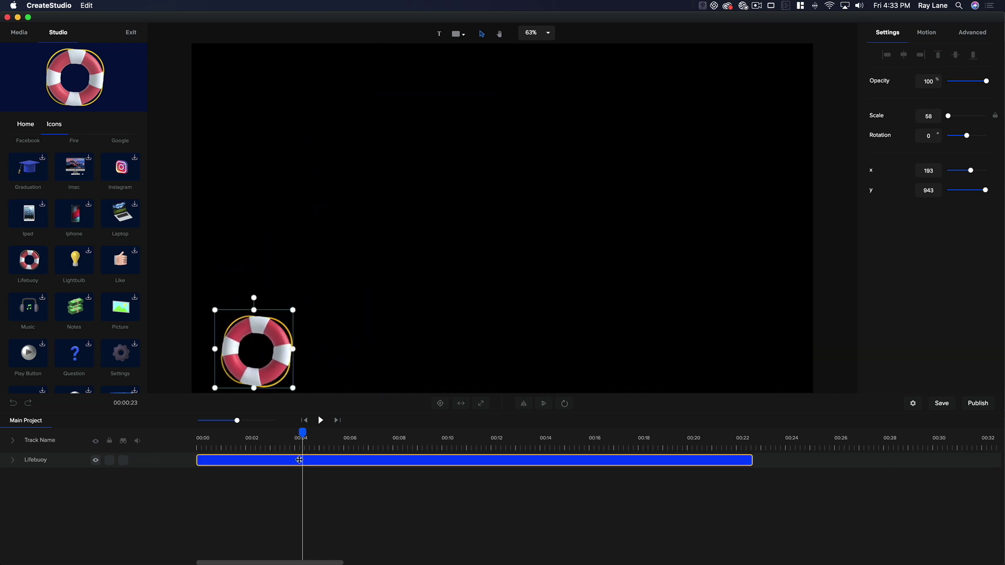
pyautogui.press('Delete')
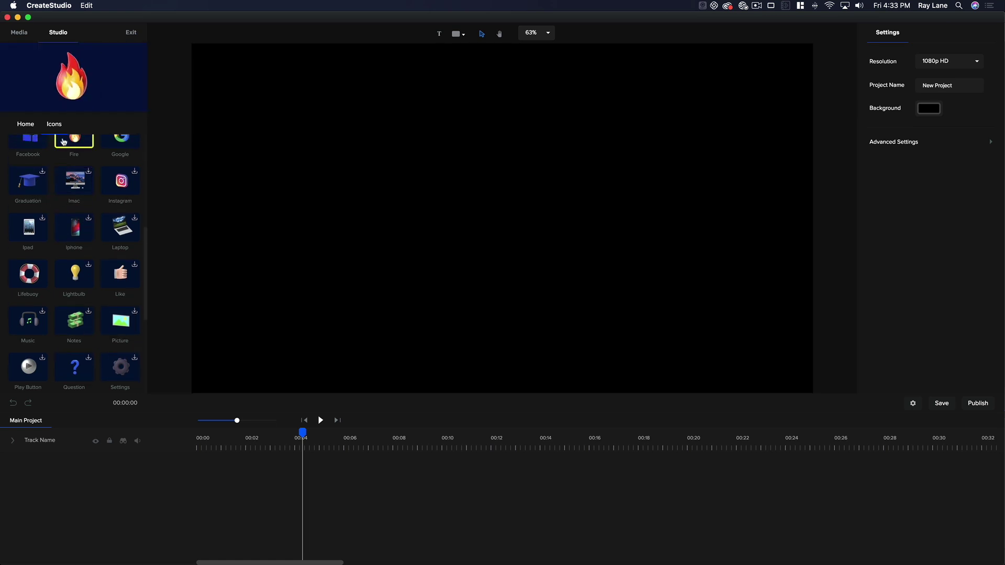
# Browse the Studio library's Social category, examining its Icons, Elements and Youtube collections
pyautogui.click(25, 124)
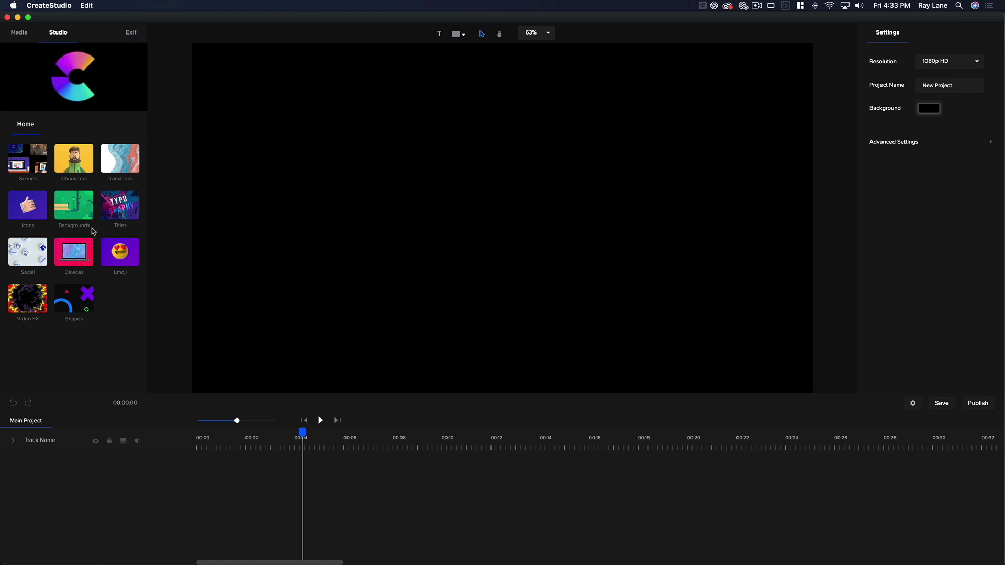
pyautogui.click(27, 255)
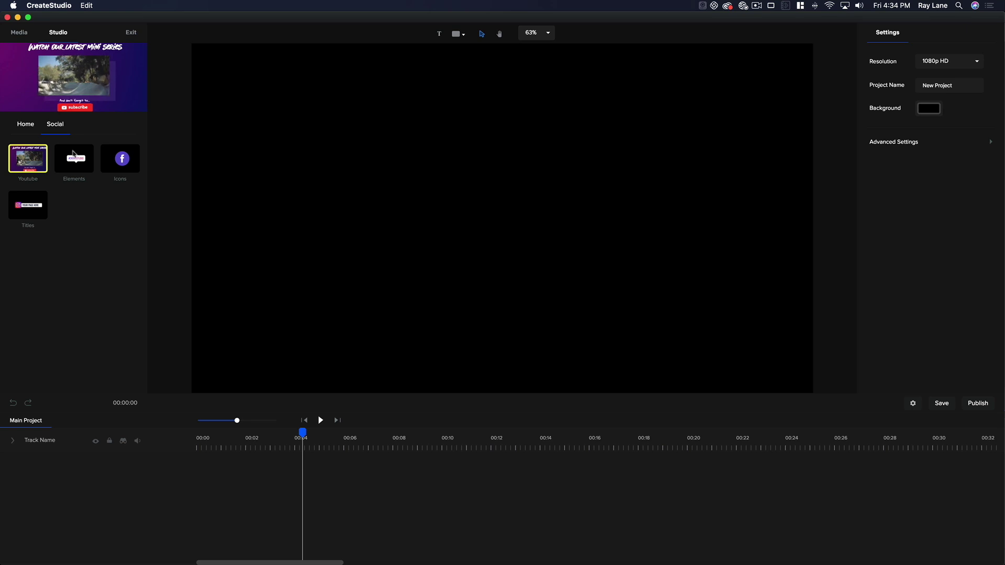
pyautogui.click(125, 161)
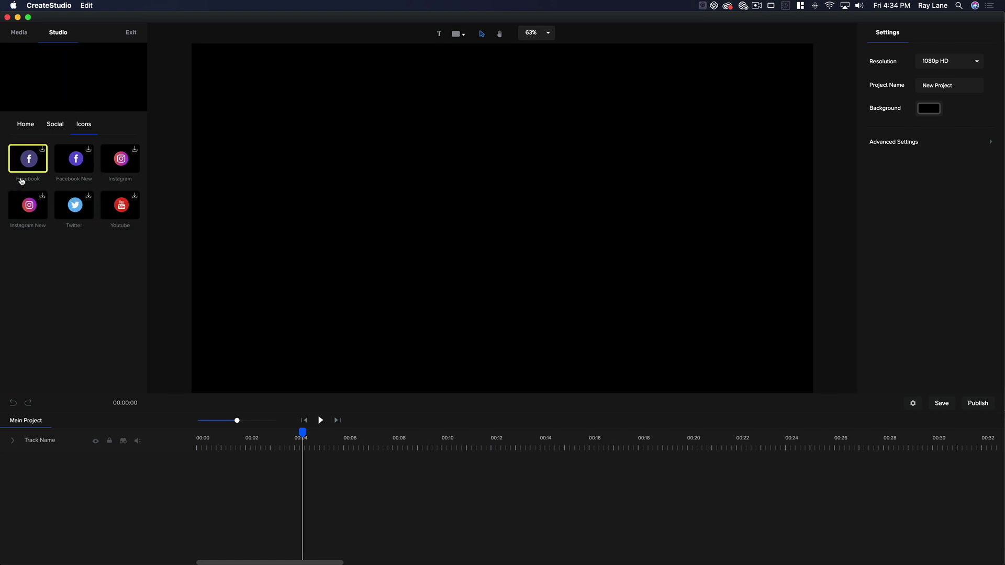
pyautogui.click(55, 125)
pyautogui.click(82, 163)
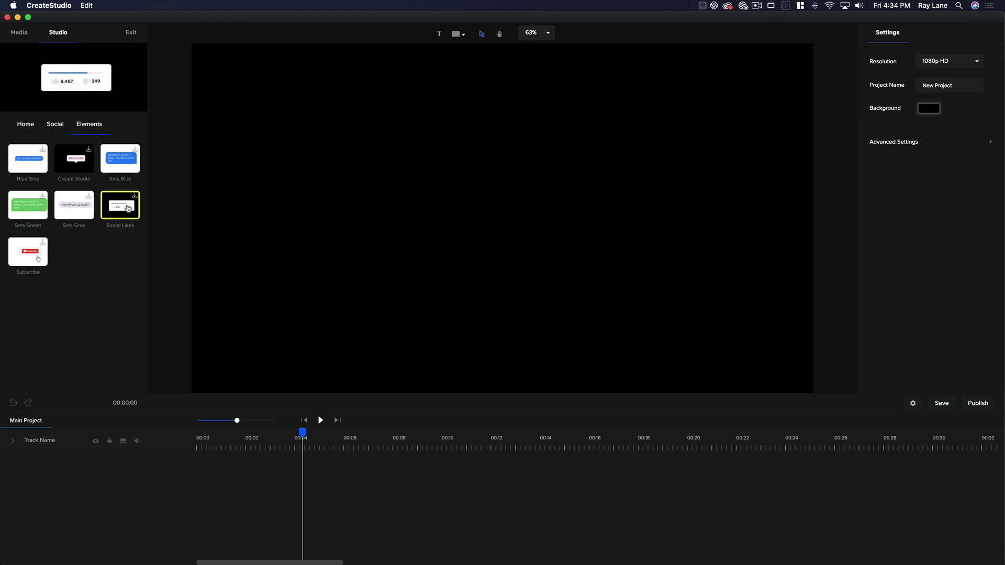
pyautogui.click(59, 125)
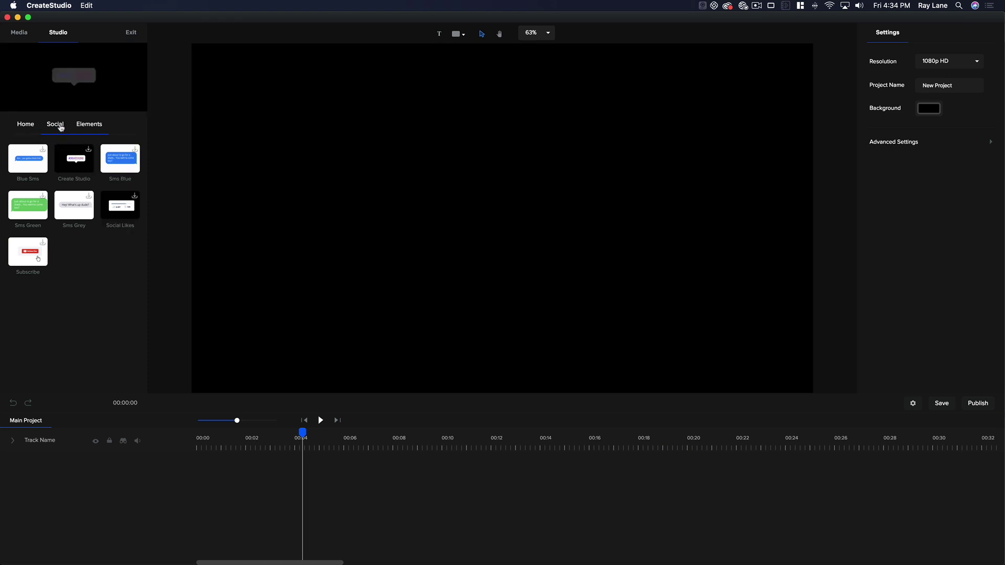
pyautogui.click(45, 170)
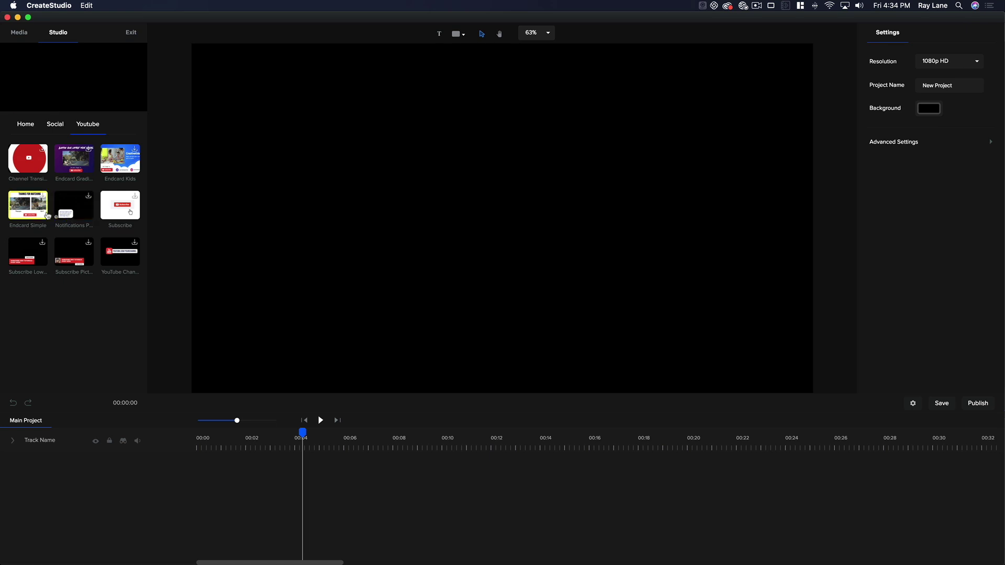
# Examine the Devices mockups and the 3D Emoji collection in the Studio library
pyautogui.click(24, 125)
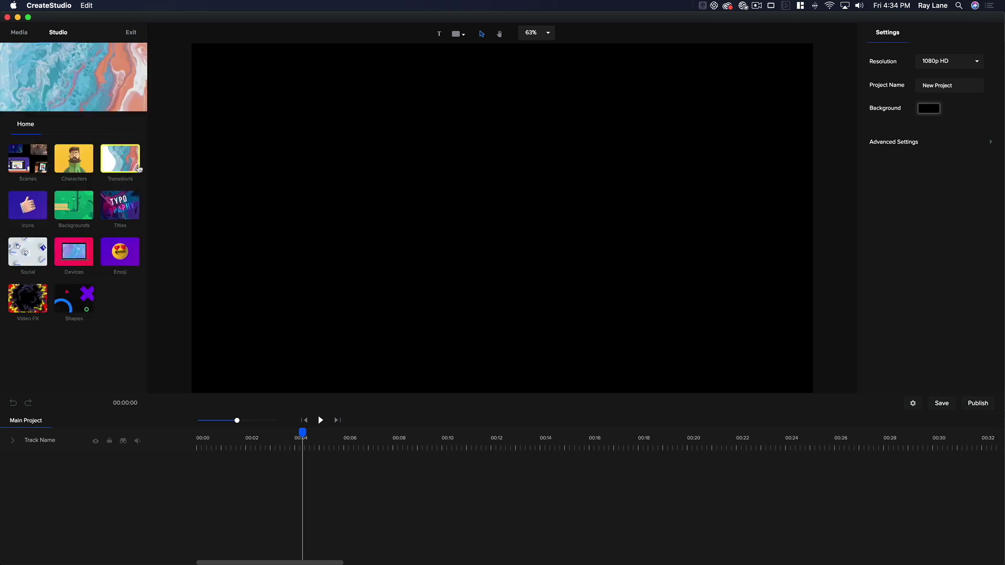
pyautogui.click(78, 249)
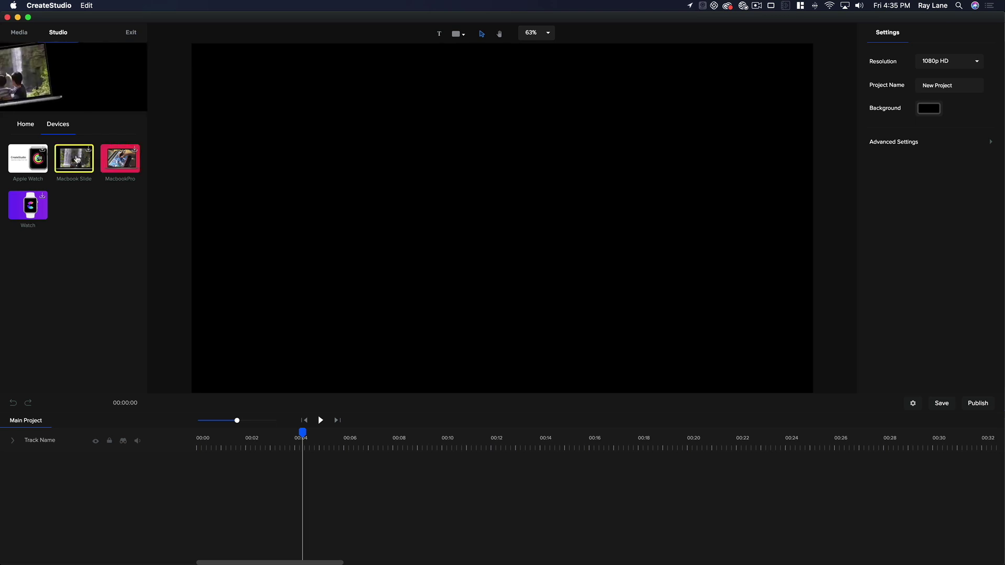
pyautogui.click(25, 125)
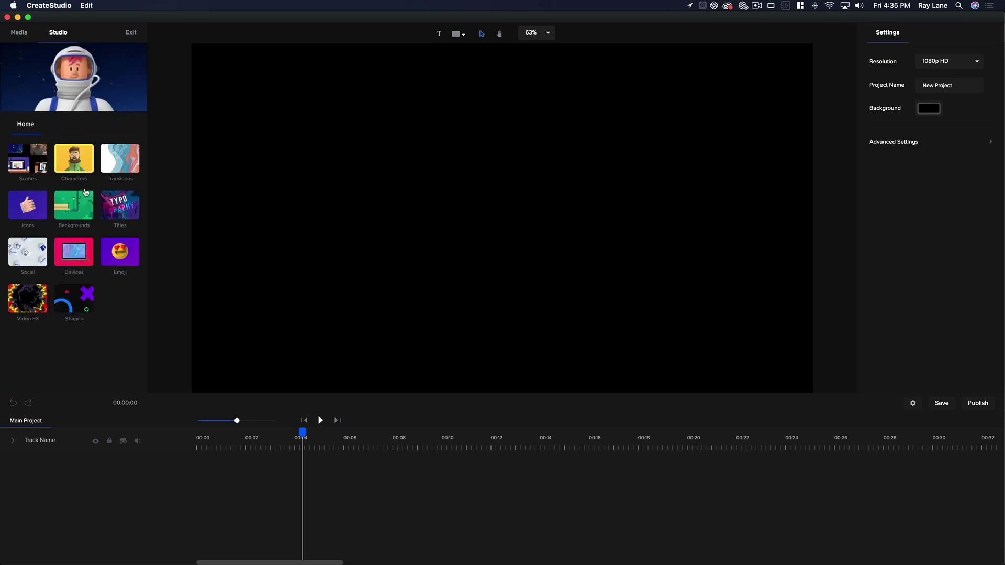
pyautogui.click(125, 256)
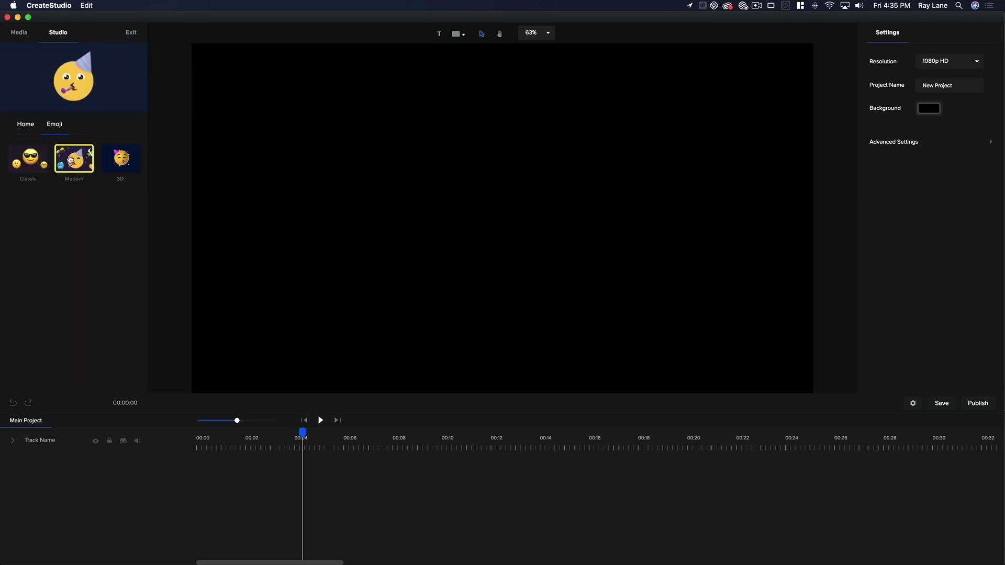
pyautogui.click(120, 156)
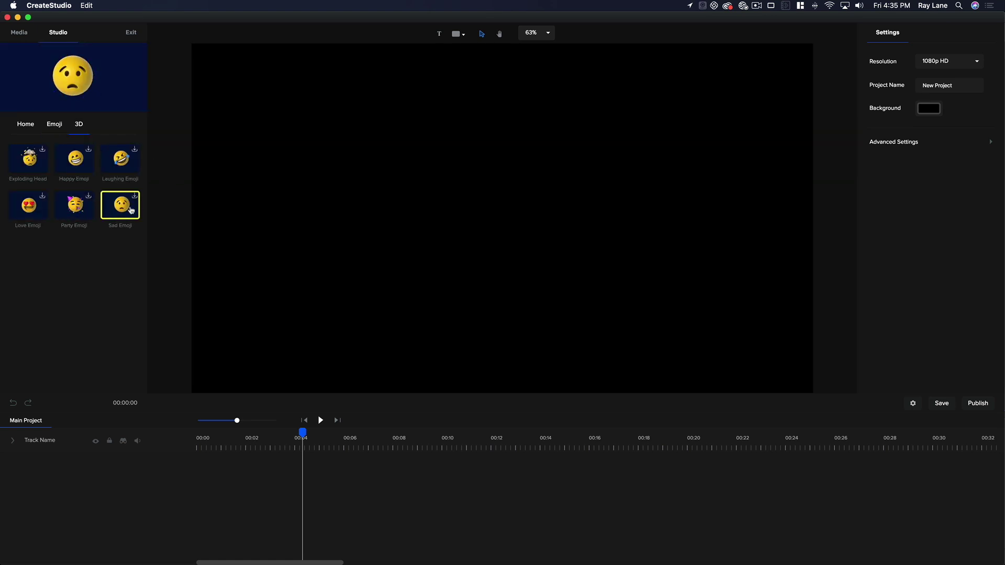
# Examine the Energy effects within the Studio library's Video FX category
pyautogui.click(30, 127)
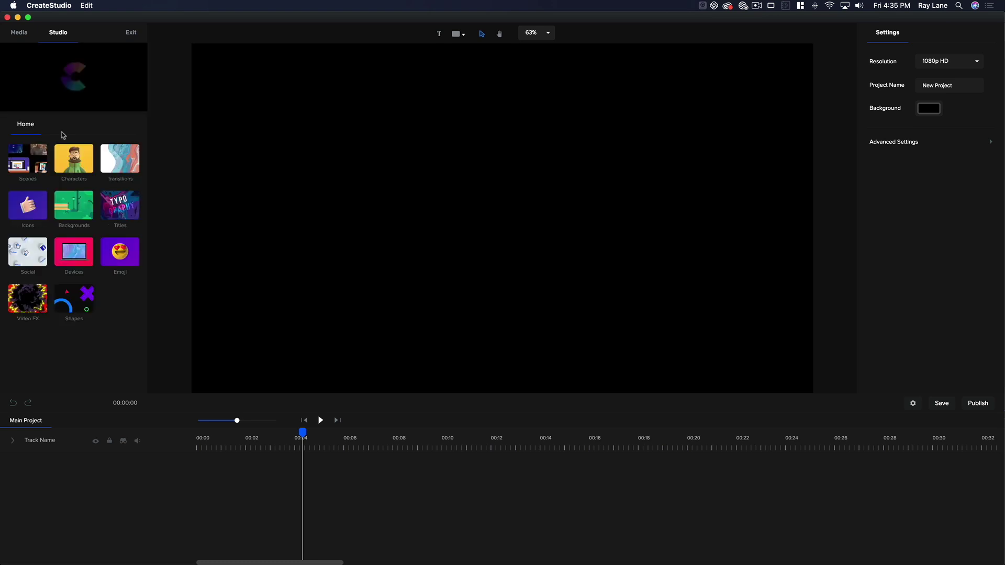
pyautogui.click(32, 306)
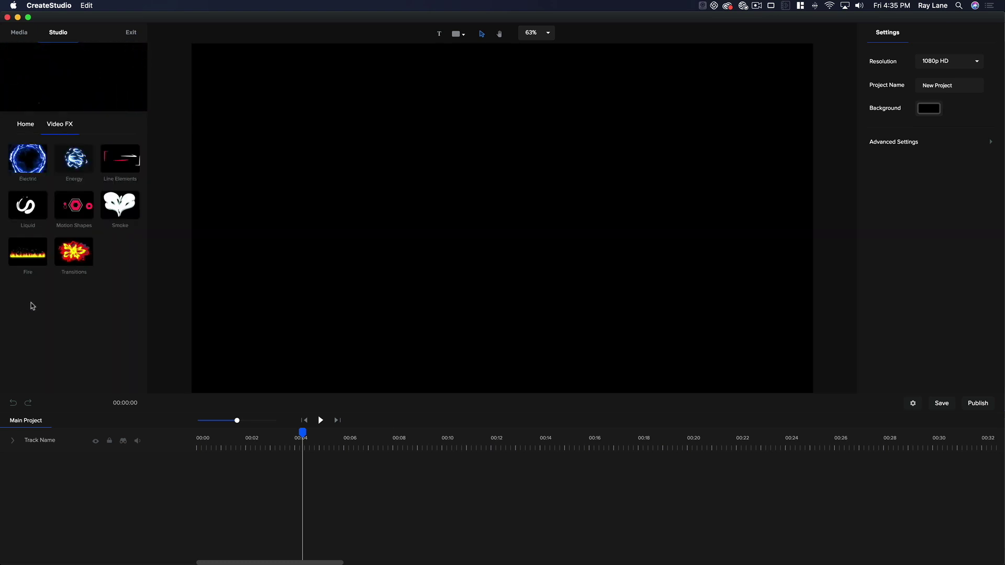
pyautogui.click(74, 160)
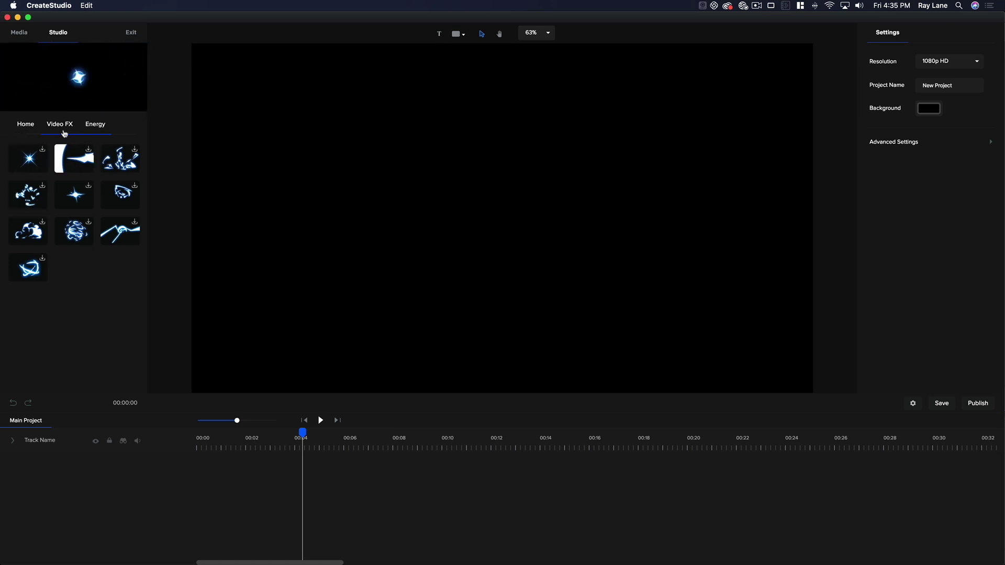
# Examine the Transitions, Fire and Line Elements effects within the Studio library's Video FX category
pyautogui.click(63, 131)
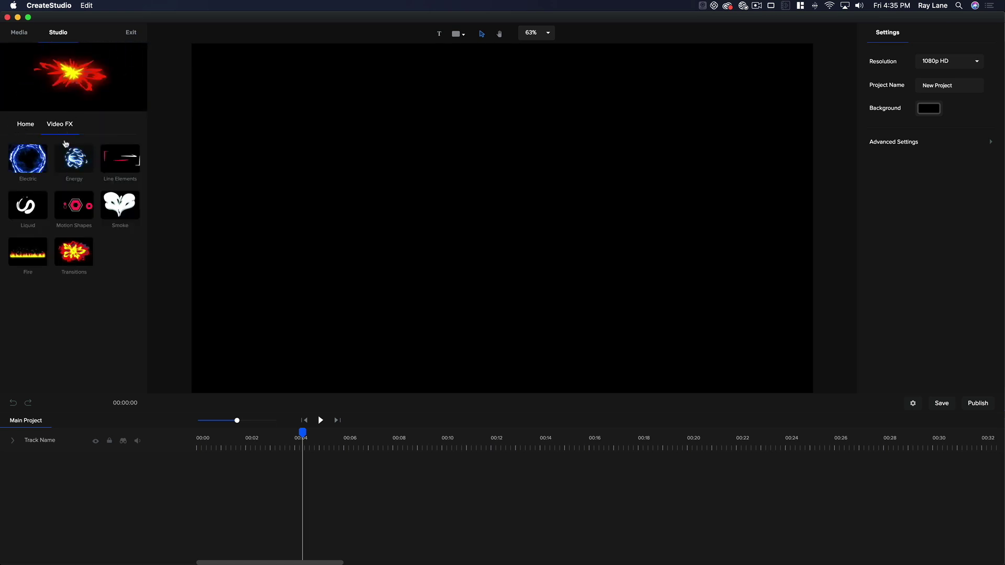
pyautogui.click(70, 261)
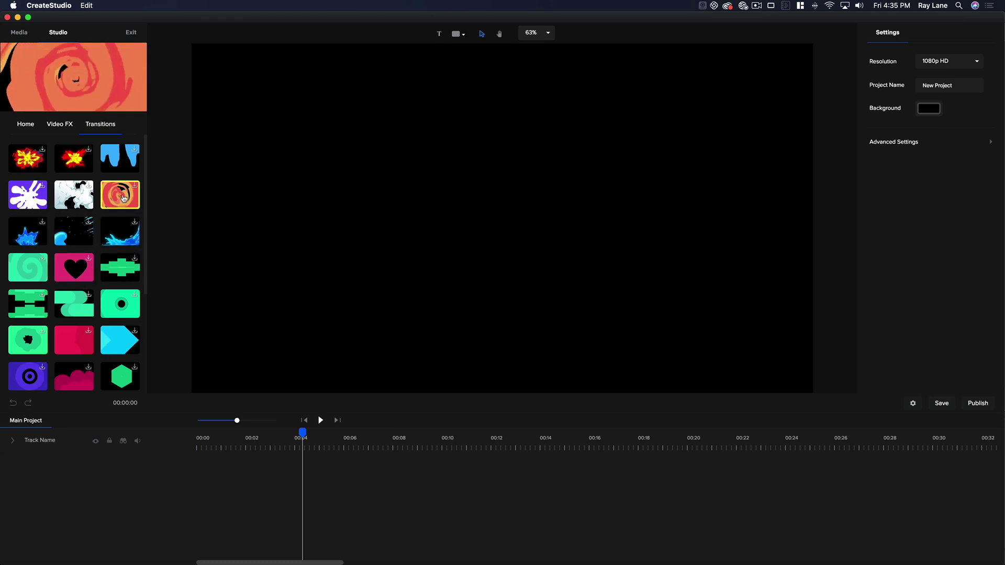
pyautogui.click(56, 126)
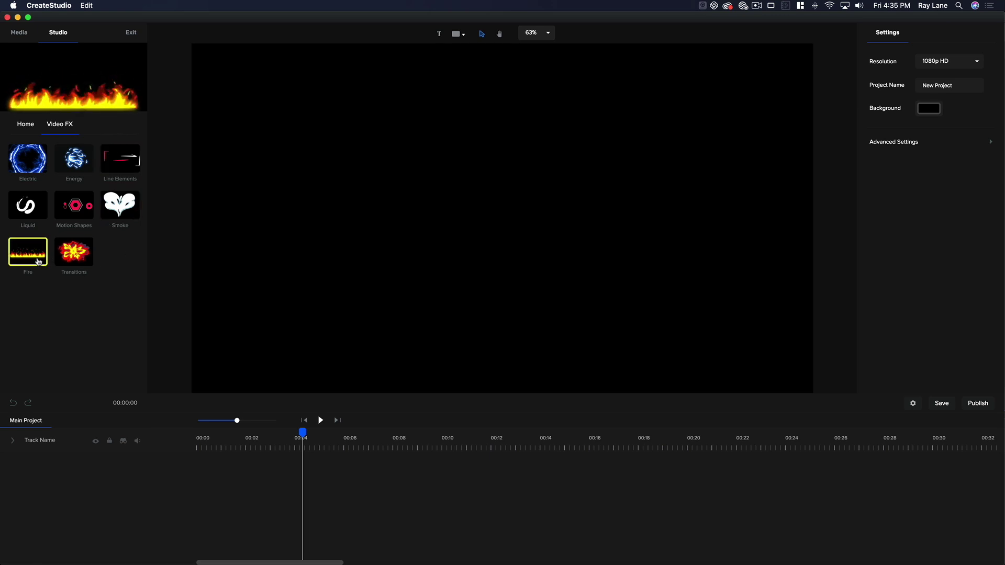
pyautogui.click(38, 262)
pyautogui.scroll(-5, 78, 283)
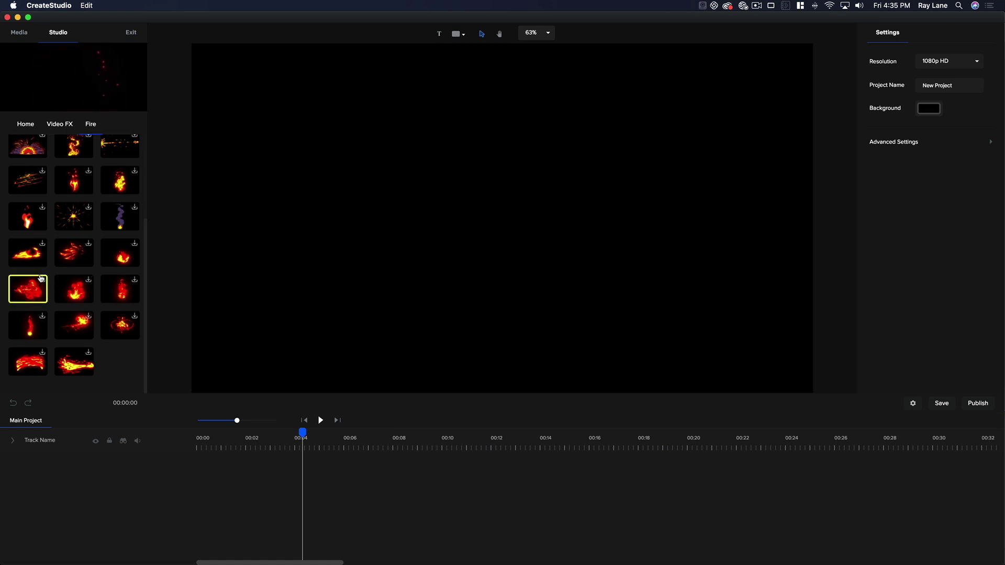
pyautogui.click(60, 126)
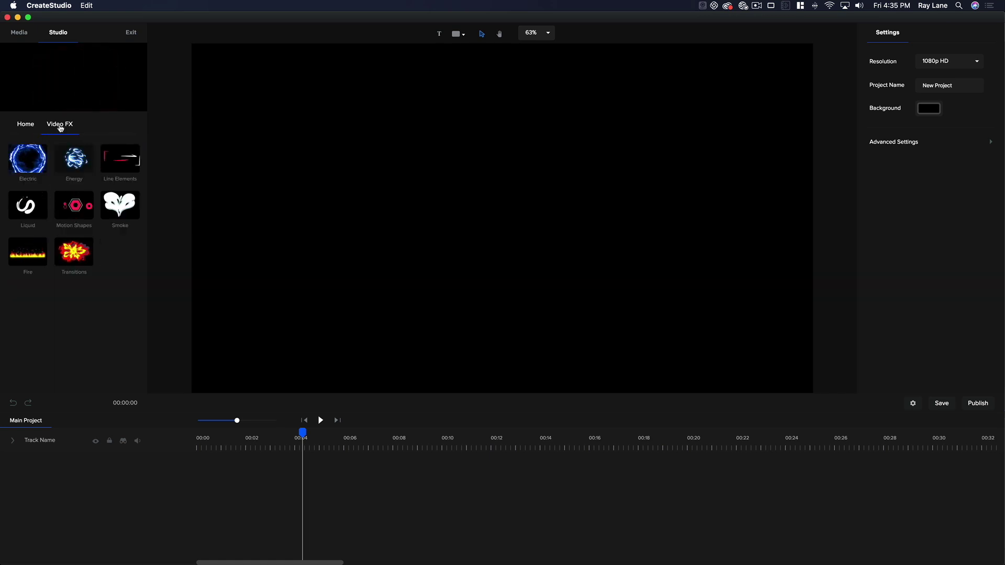
pyautogui.click(28, 127)
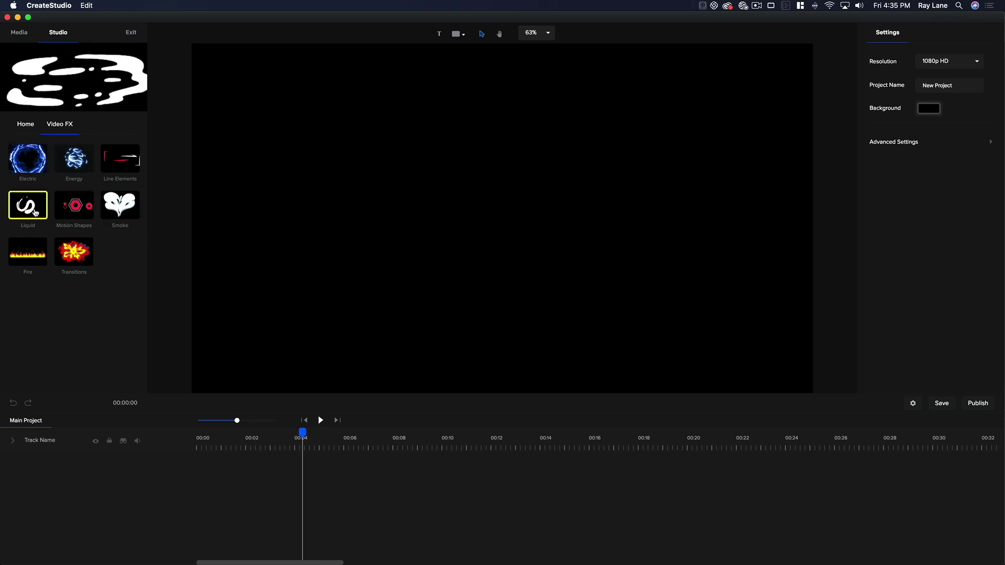
pyautogui.click(125, 162)
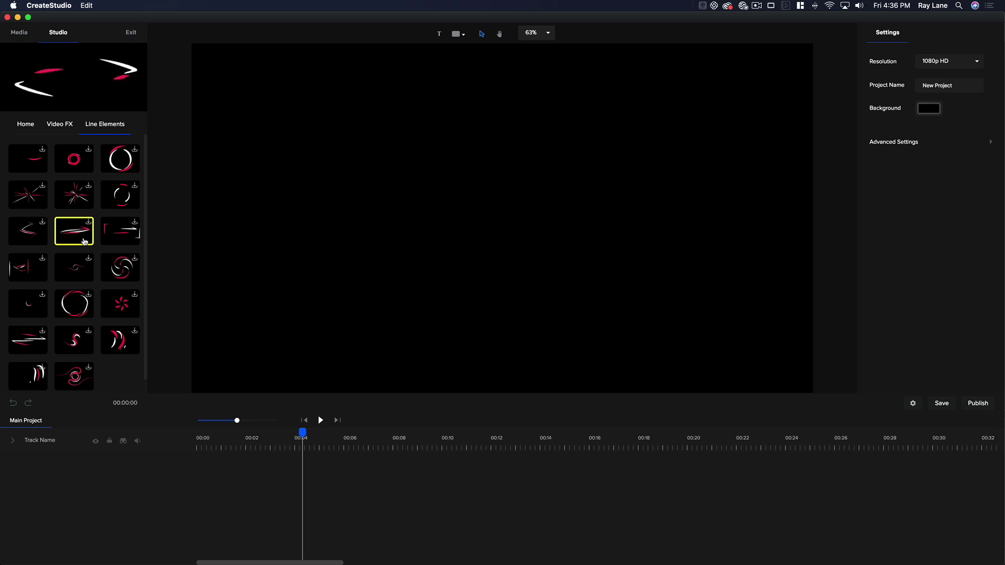
# Add the All You Need title to the project from the Kinetic Typography collection in the Studio library's Titles category
pyautogui.click(25, 127)
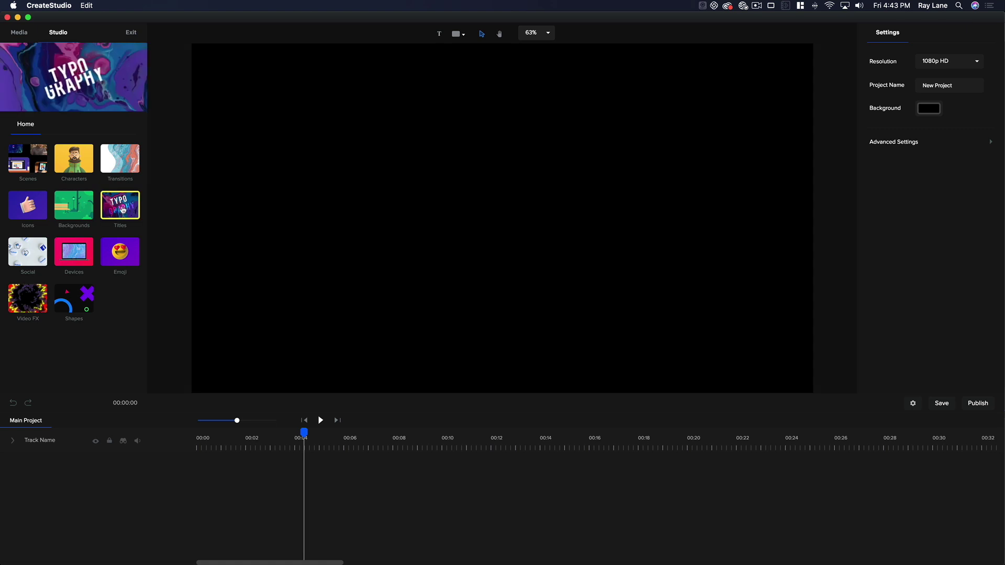
pyautogui.click(122, 209)
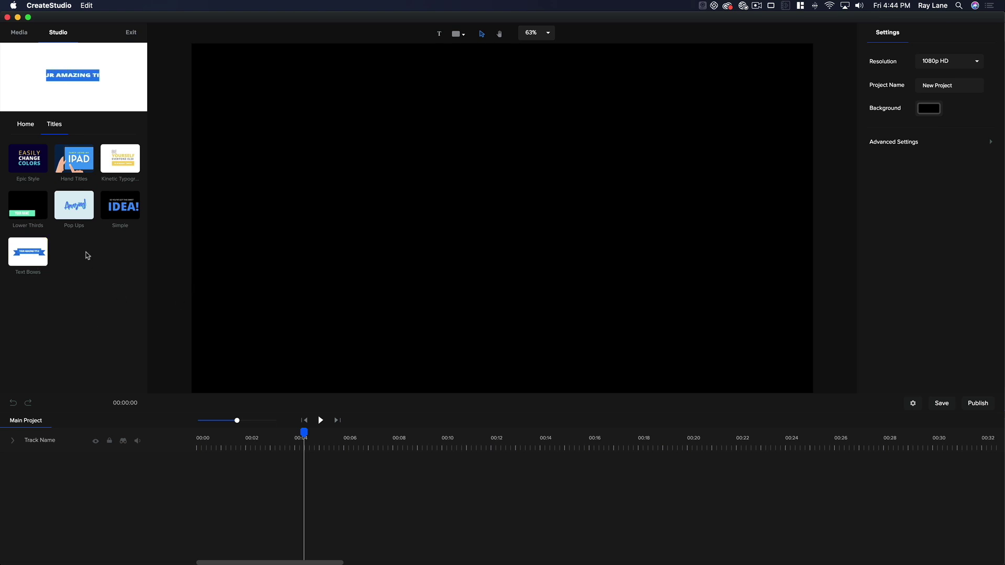
pyautogui.click(119, 158)
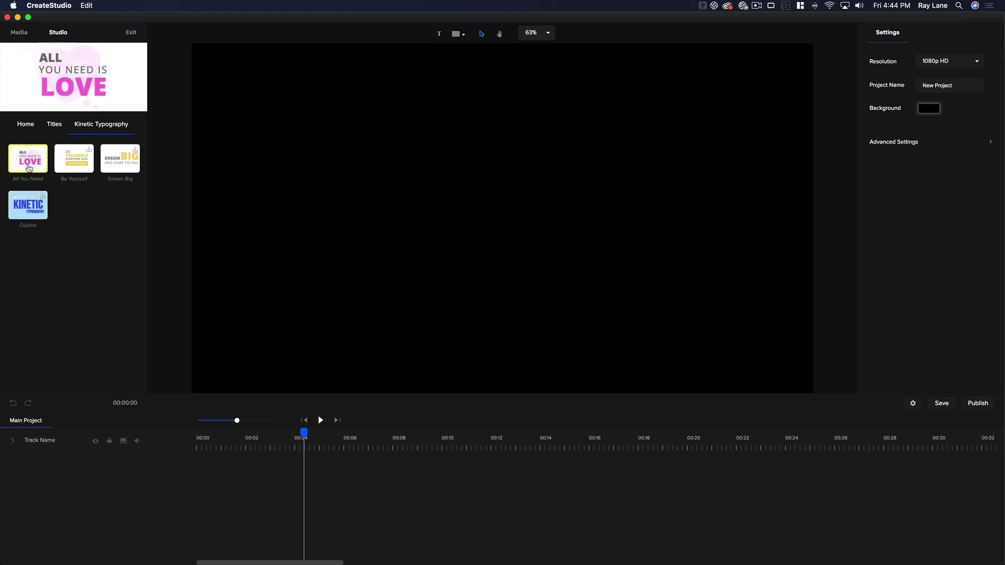
pyautogui.moveTo(28, 161); pyautogui.dragTo(373, 206)
# Open the All You Need title's group and scrub the playhead to about 7 seconds to preview its text animation
pyautogui.doubleClick(324, 460)
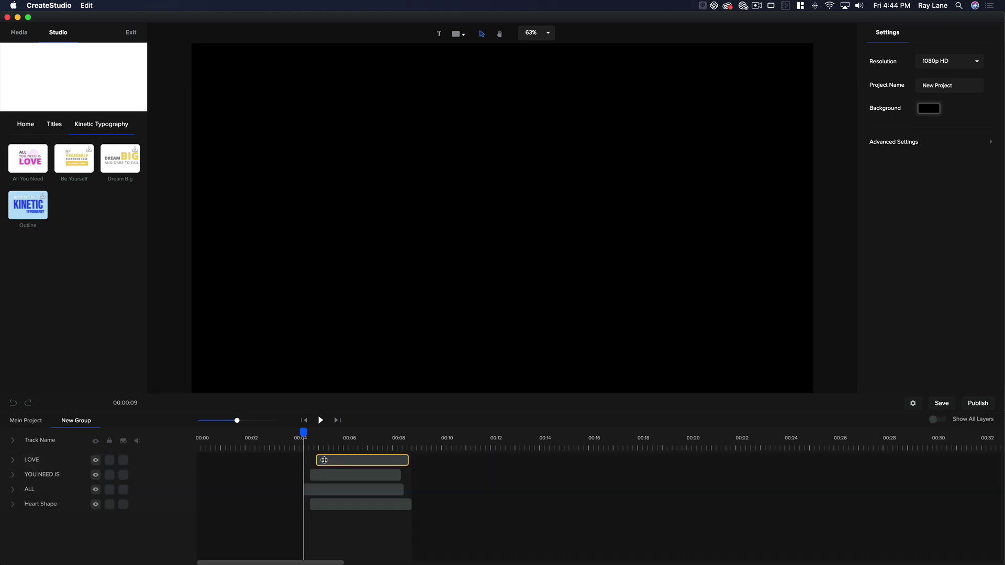
pyautogui.click(338, 448)
pyautogui.click(305, 449)
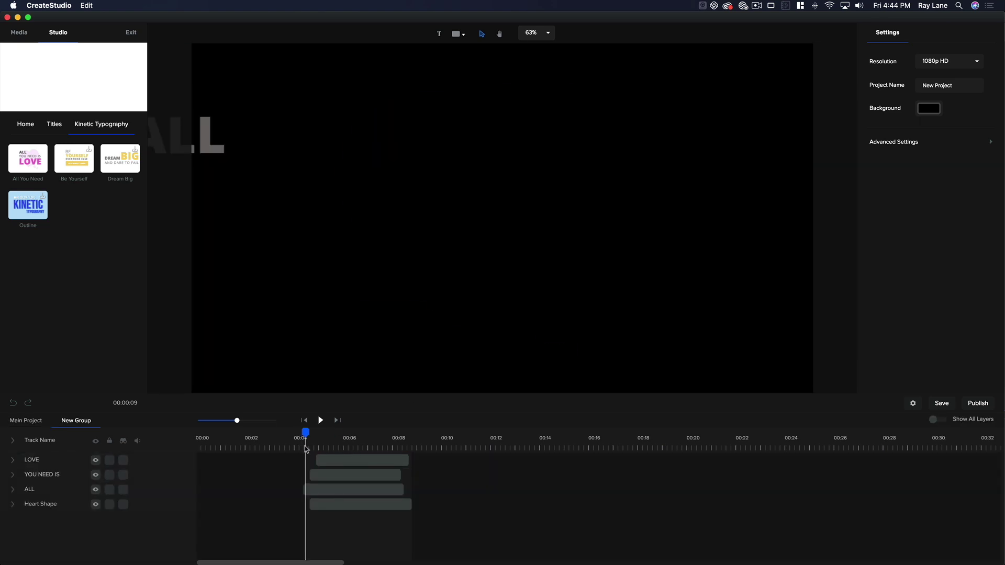
pyautogui.moveTo(306, 432); pyautogui.dragTo(375, 433)
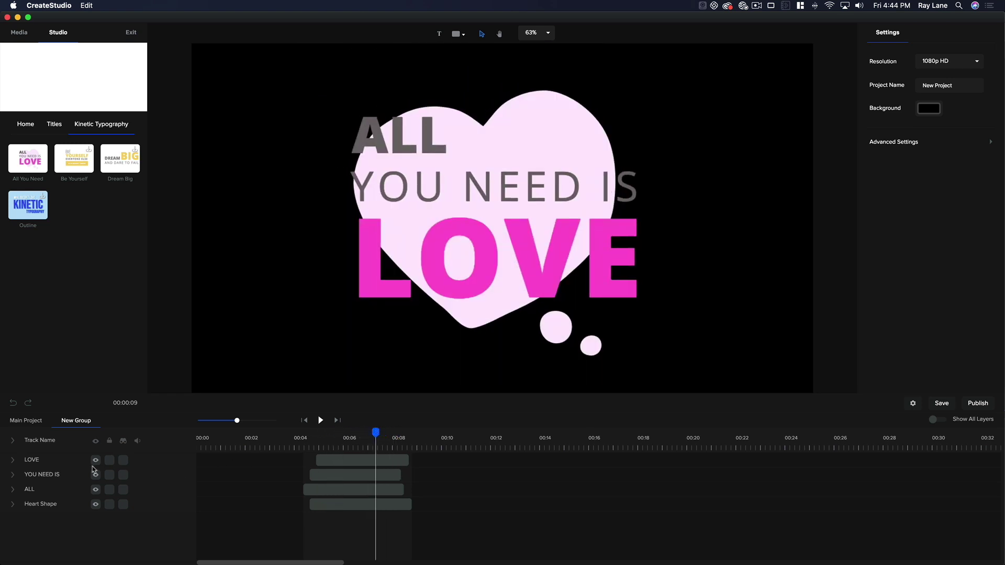
# Expand the LOVE layer's animations, enlarge the timeline scale, and preview the Back Scale Up exit animation
pyautogui.click(13, 461)
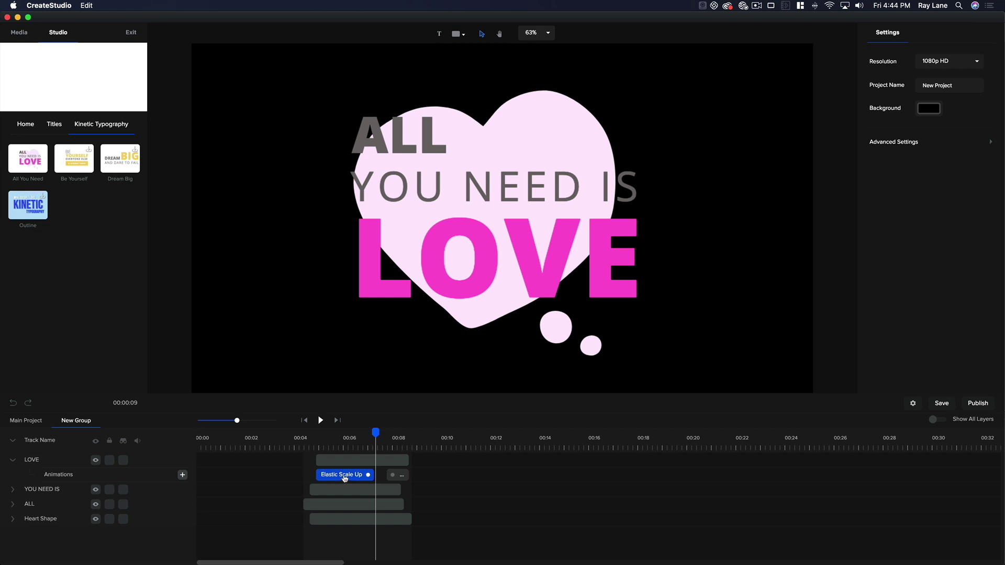
pyautogui.click(394, 475)
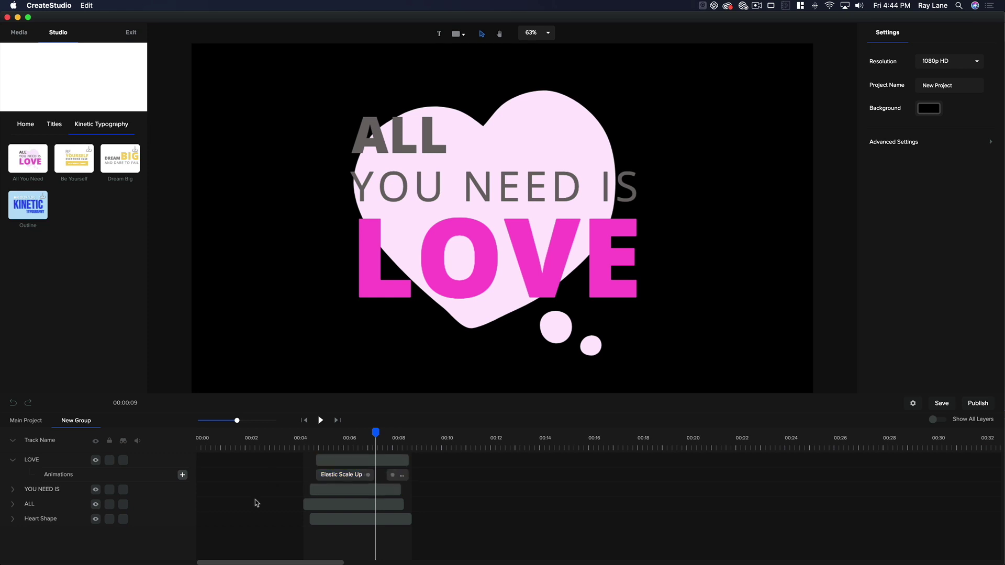
pyautogui.moveTo(236, 422); pyautogui.dragTo(253, 422)
pyautogui.click(437, 464)
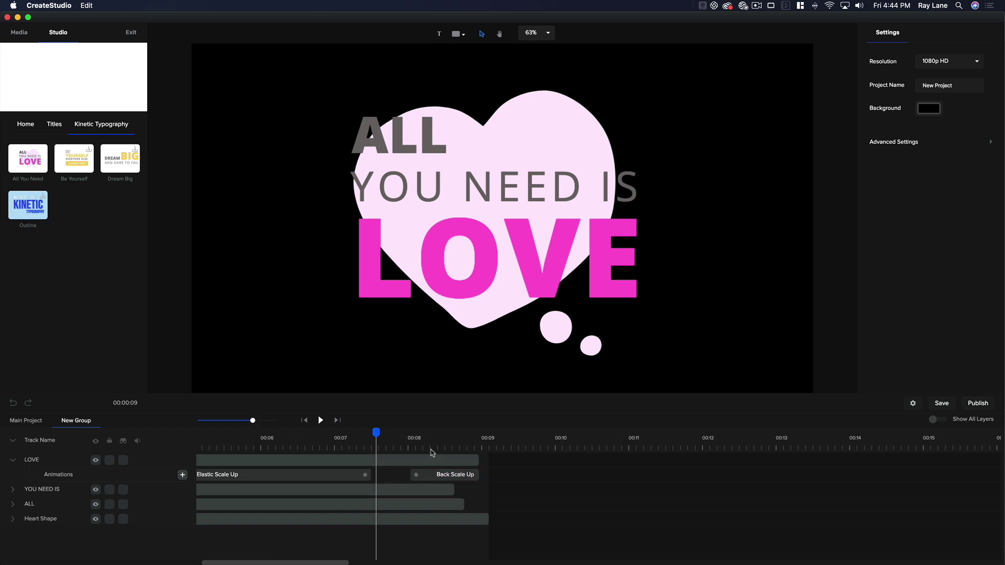
pyautogui.click(435, 449)
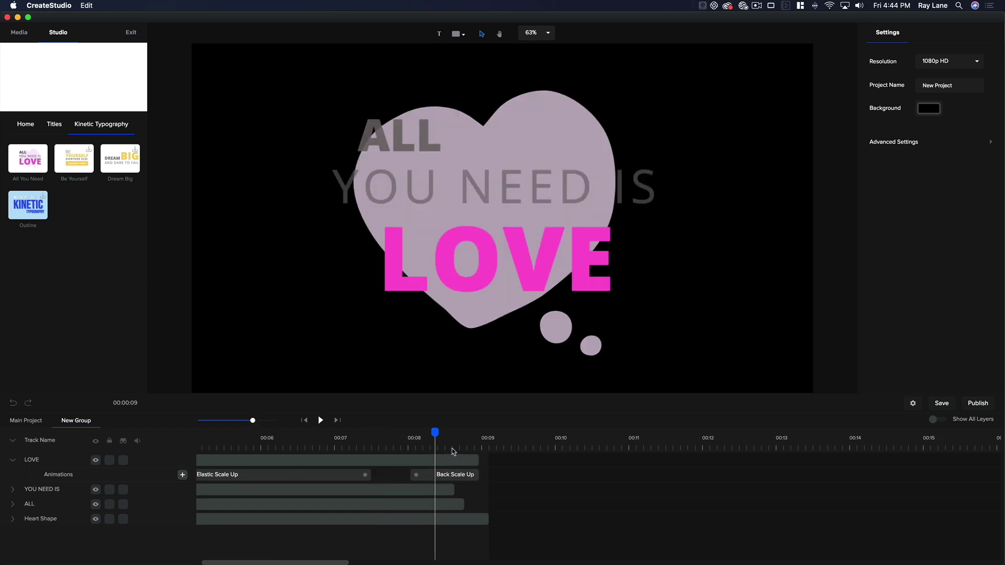